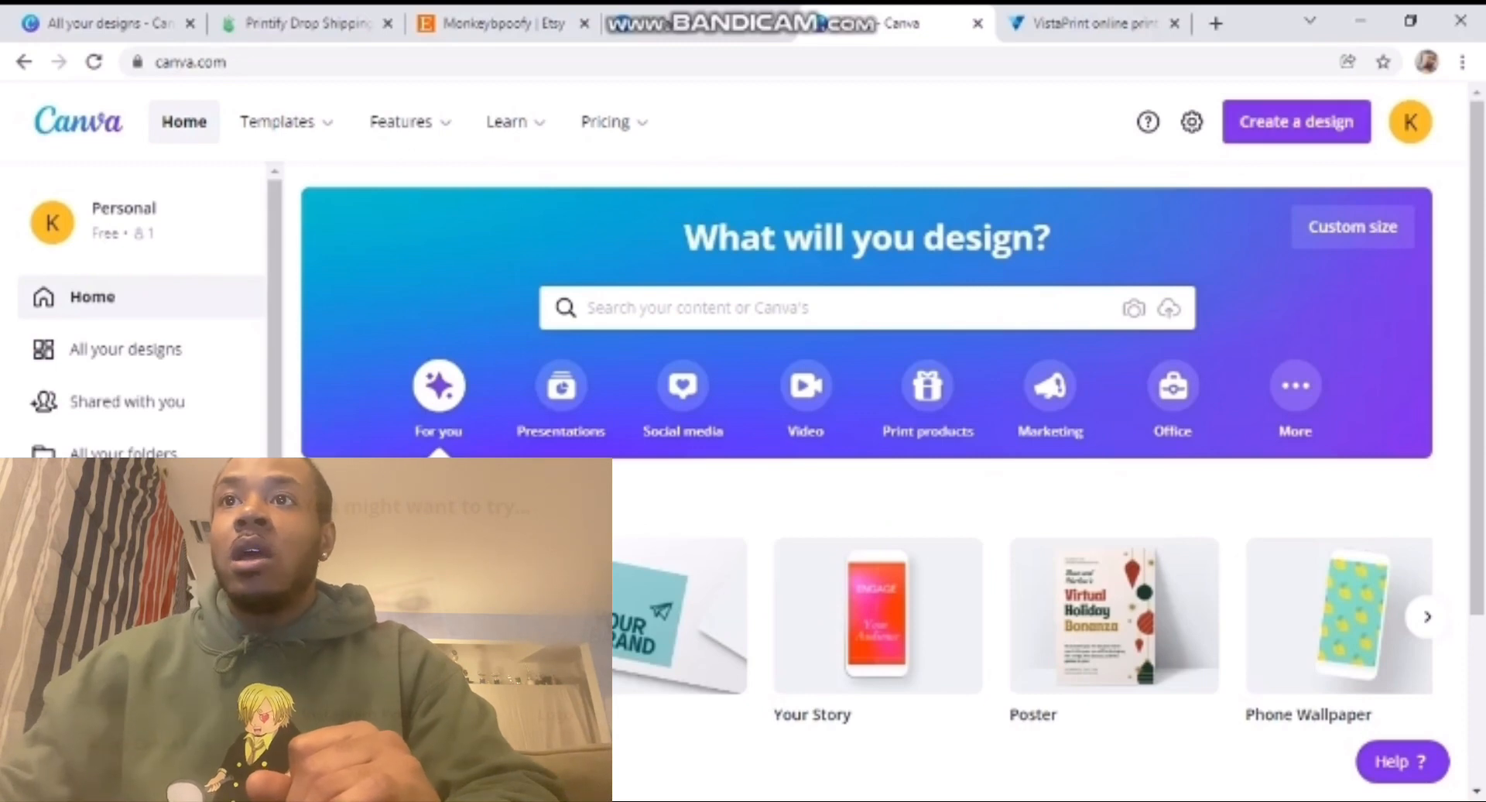
- Create a blank Business Card design (3.5 × 2 in) and show the uploaded images
left_click(1296, 121)
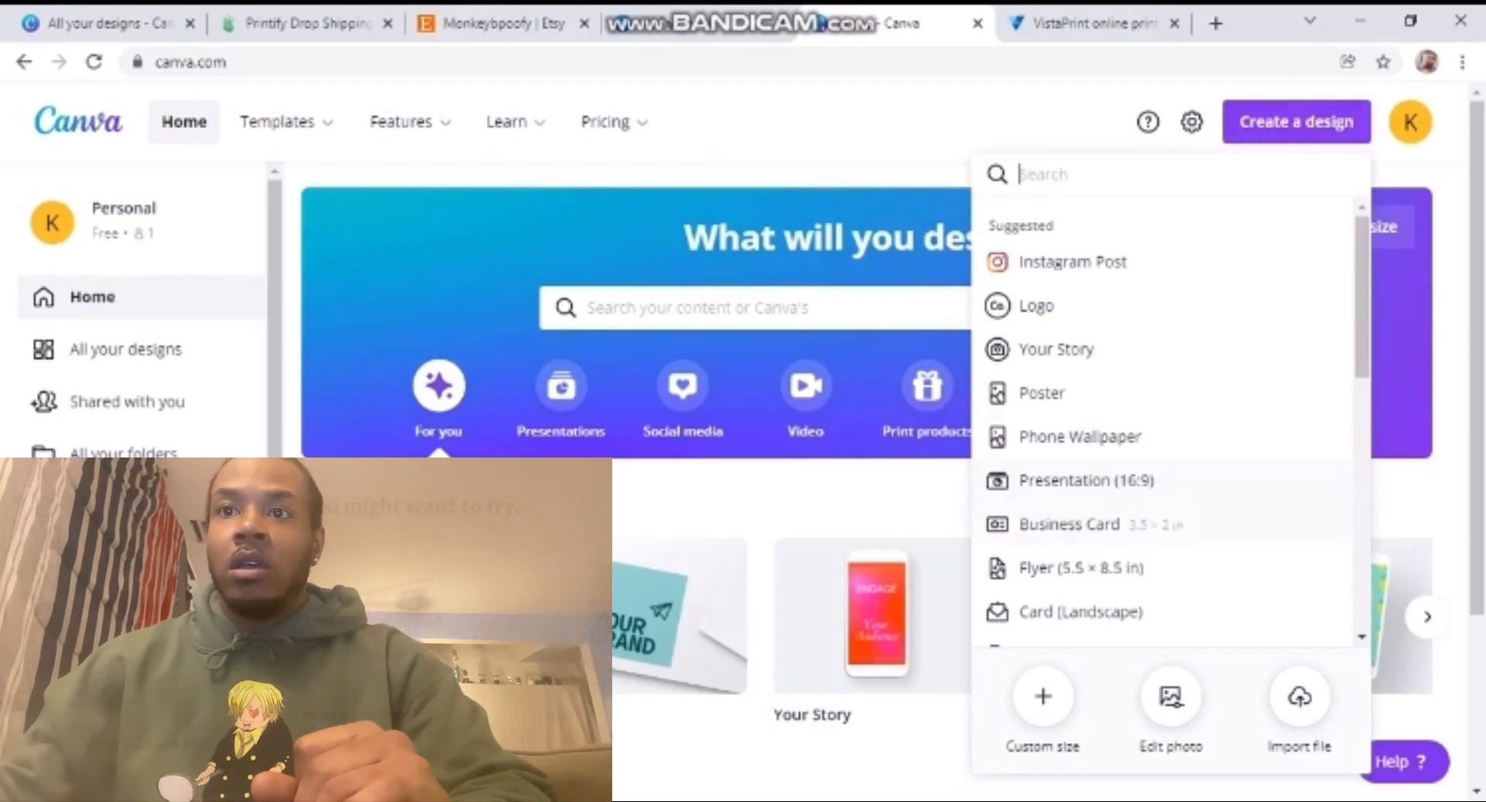
left_click(1069, 524)
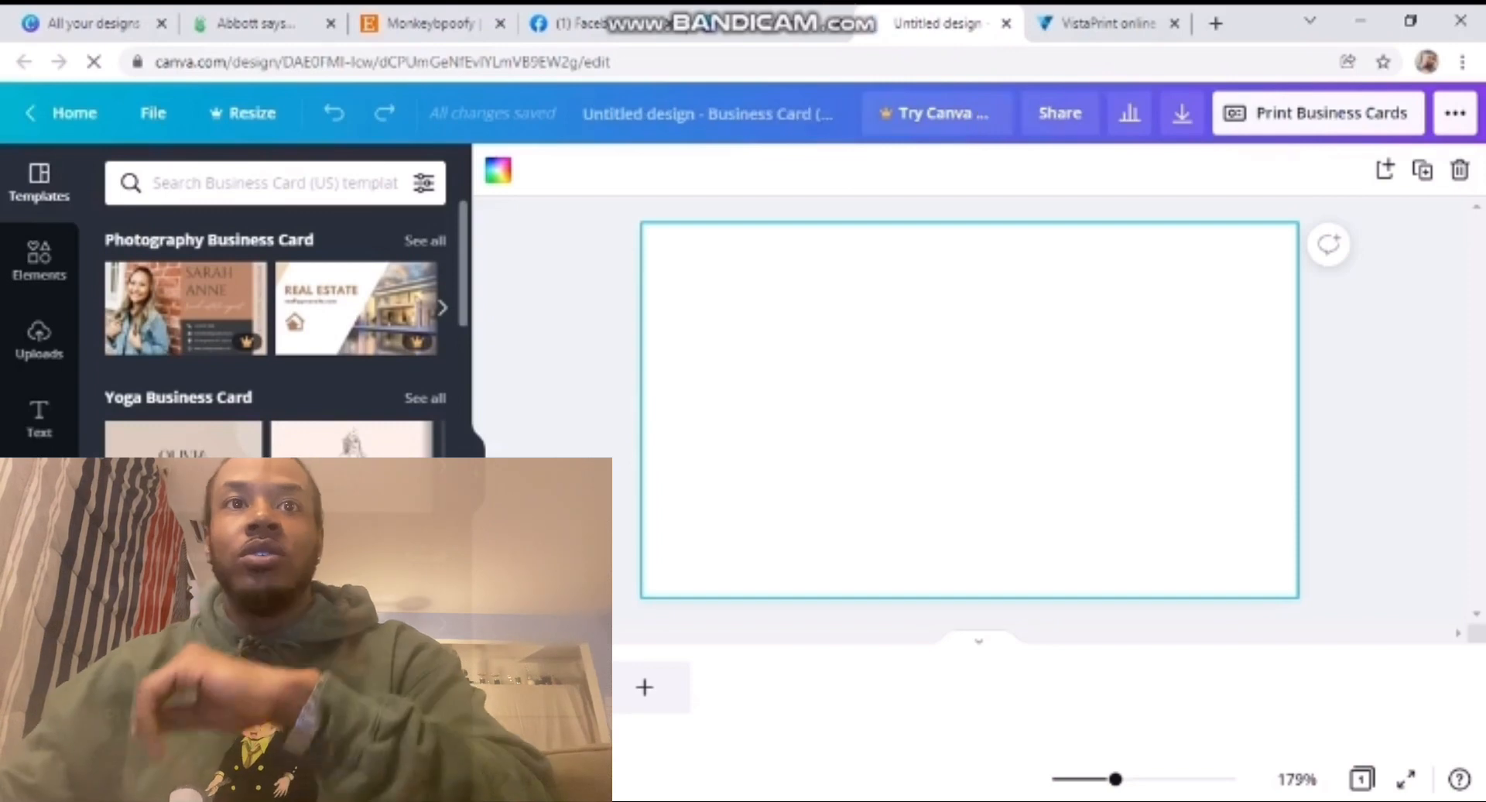
left_click(39, 338)
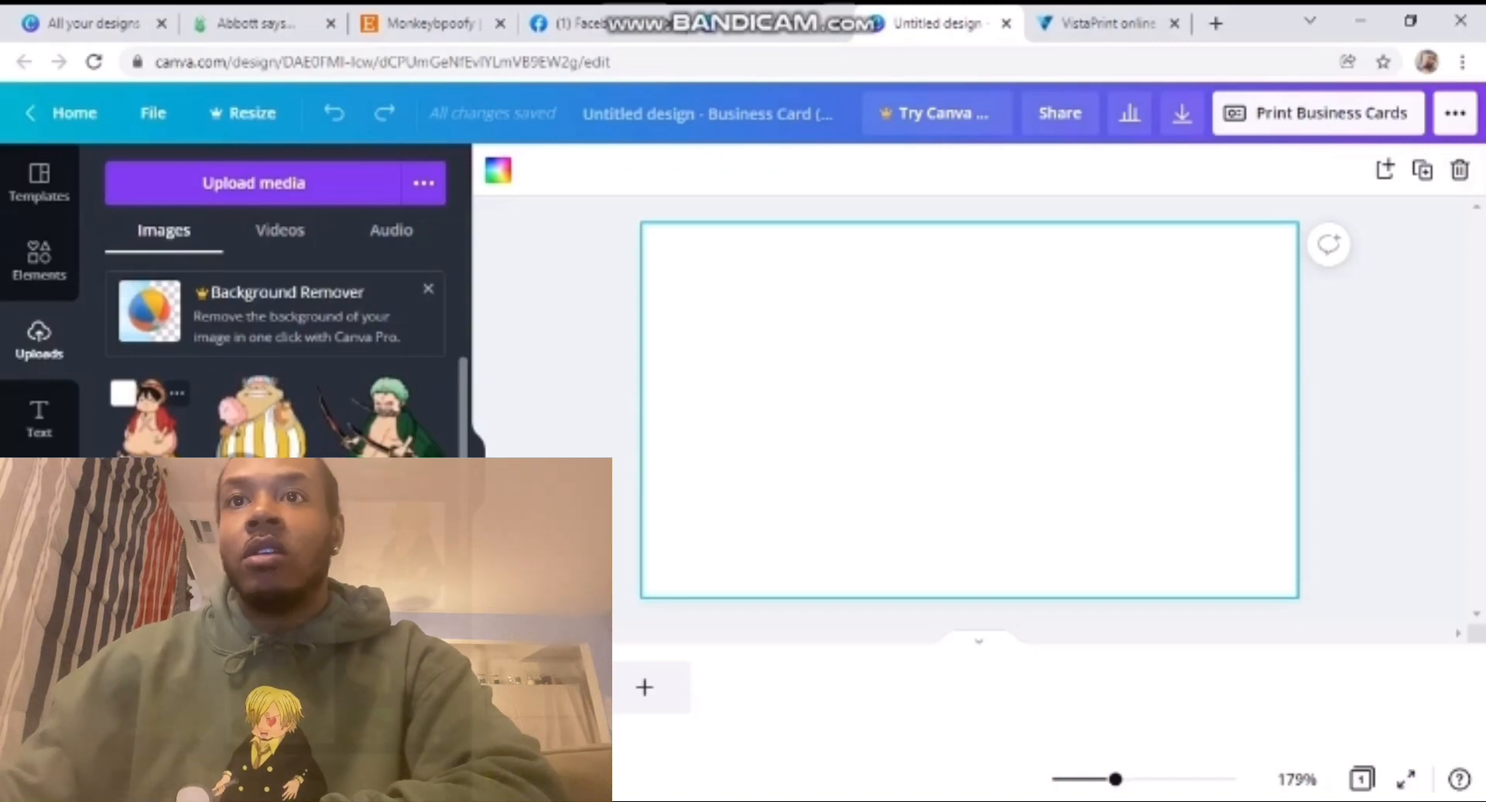
- Add the uploaded straw-hat character to the card, shrink it and place it near the upper centre
left_click(147, 418)
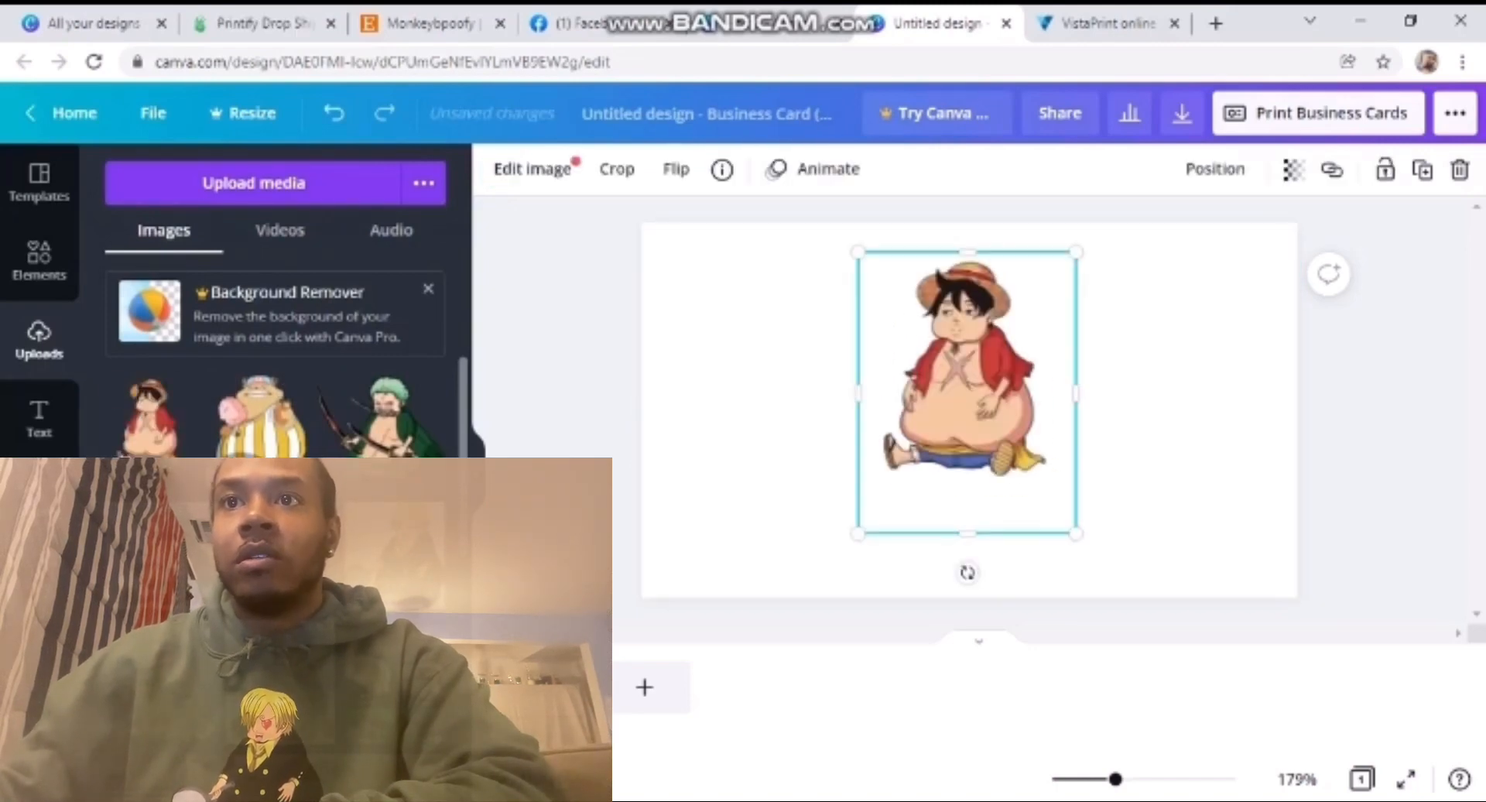
left_click_drag(1075, 251, 1002, 346)
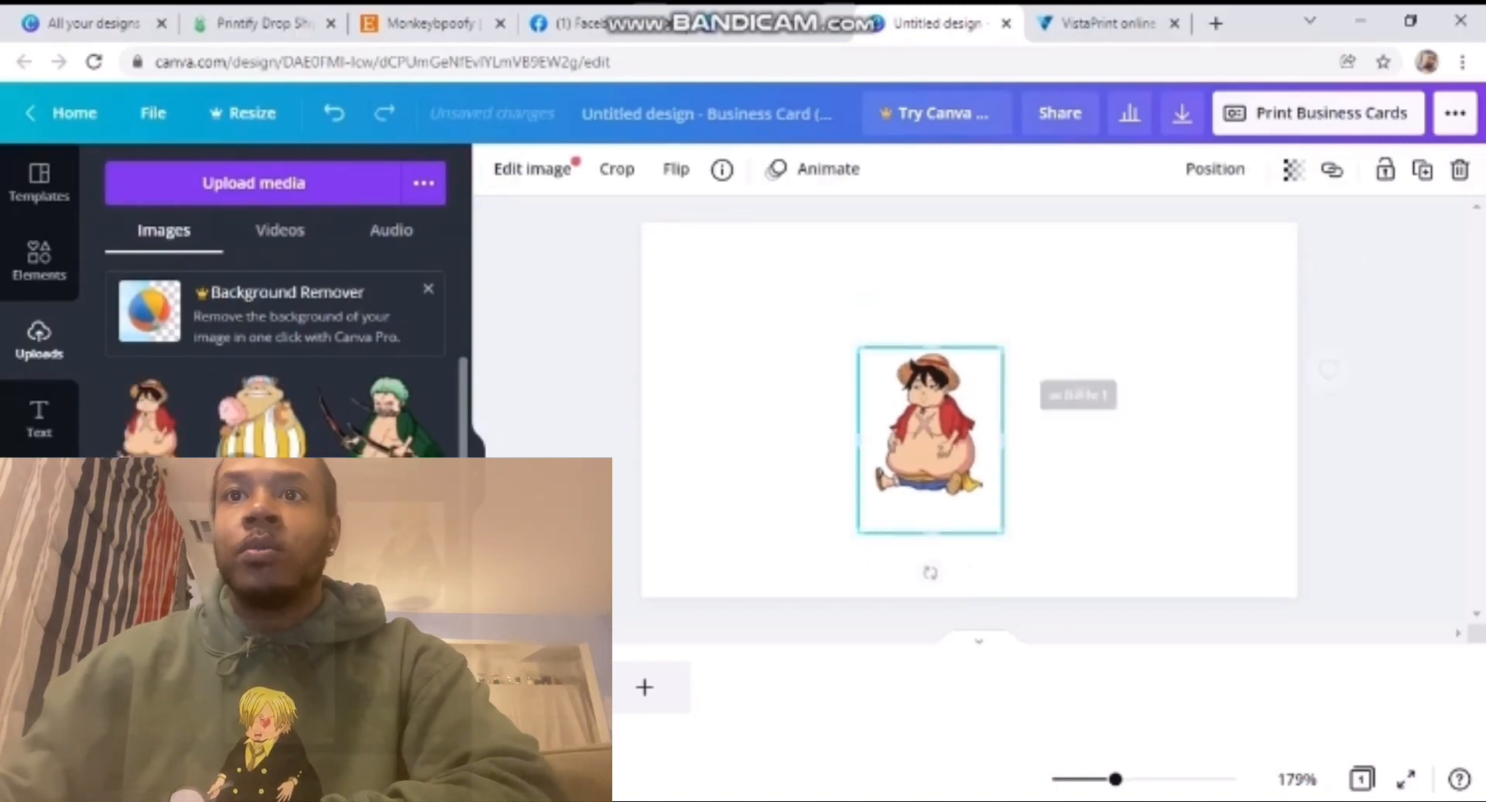
left_click_drag(940, 421, 967, 321)
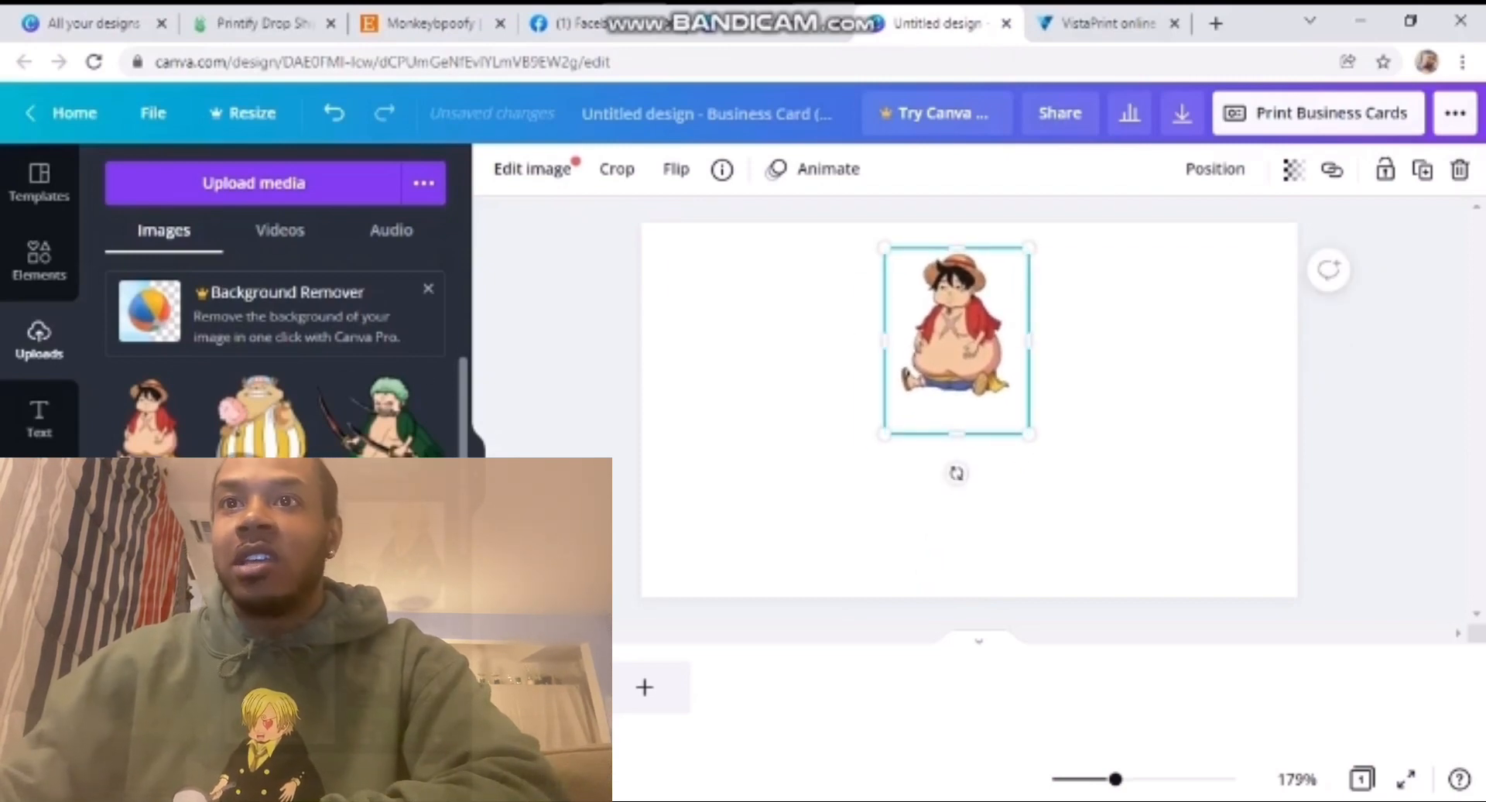
- Add the uploaded blond character with the frying pan at the card's lower centre and the slingshot character at its right side
left_click_drag(395, 554, 1049, 323)
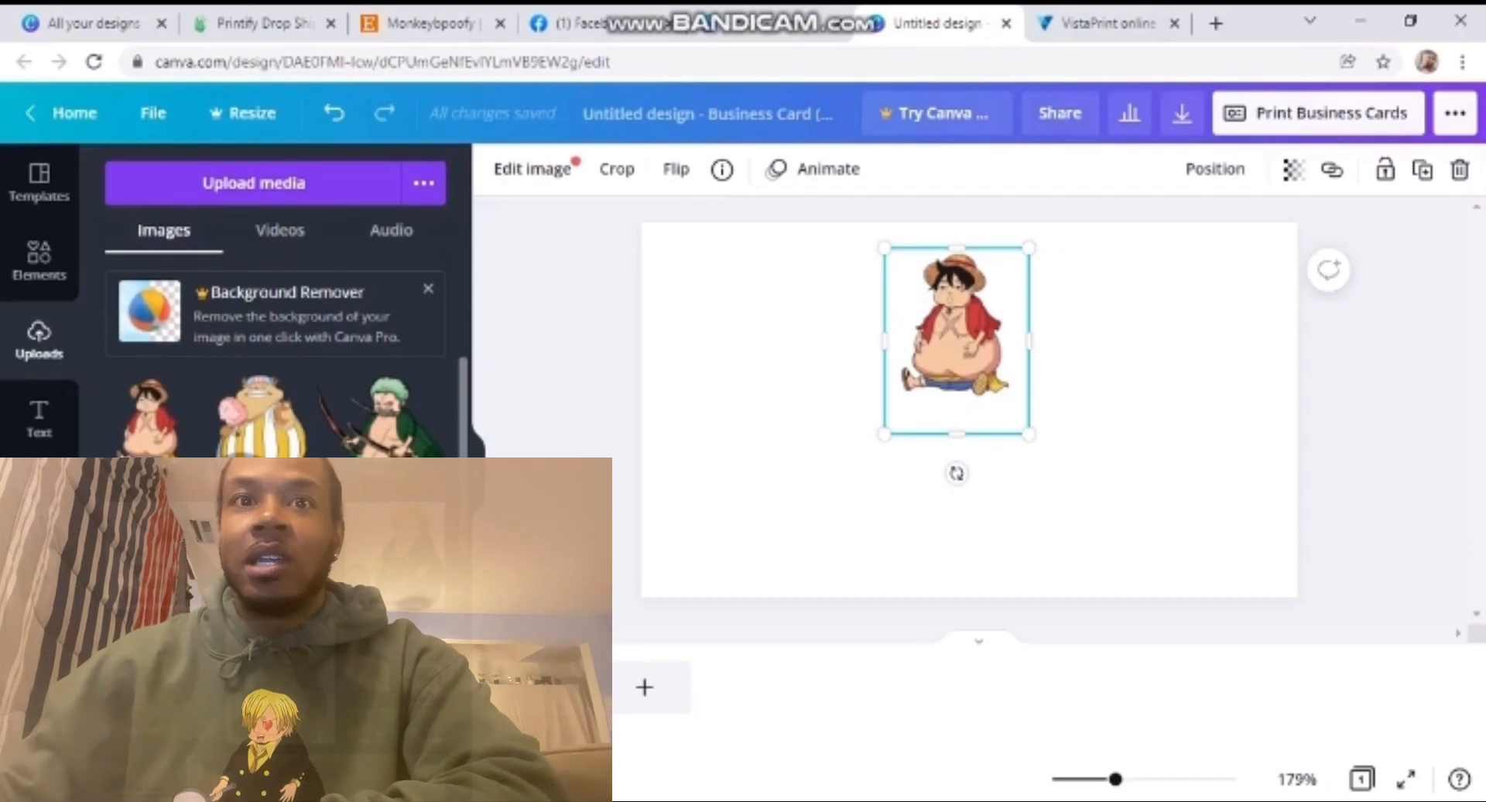
left_click_drag(394, 553, 886, 431)
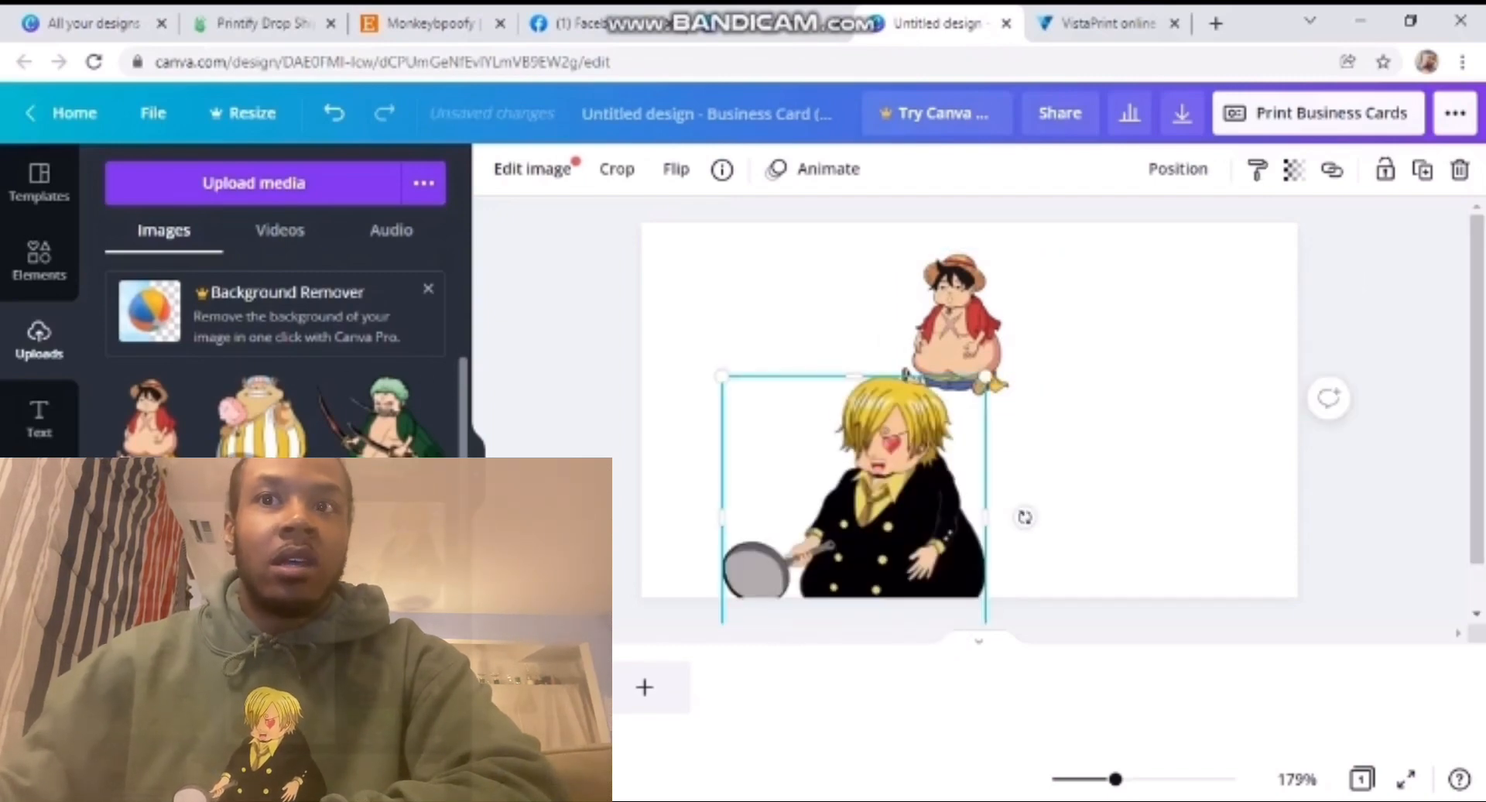
left_click_drag(271, 554, 1024, 514)
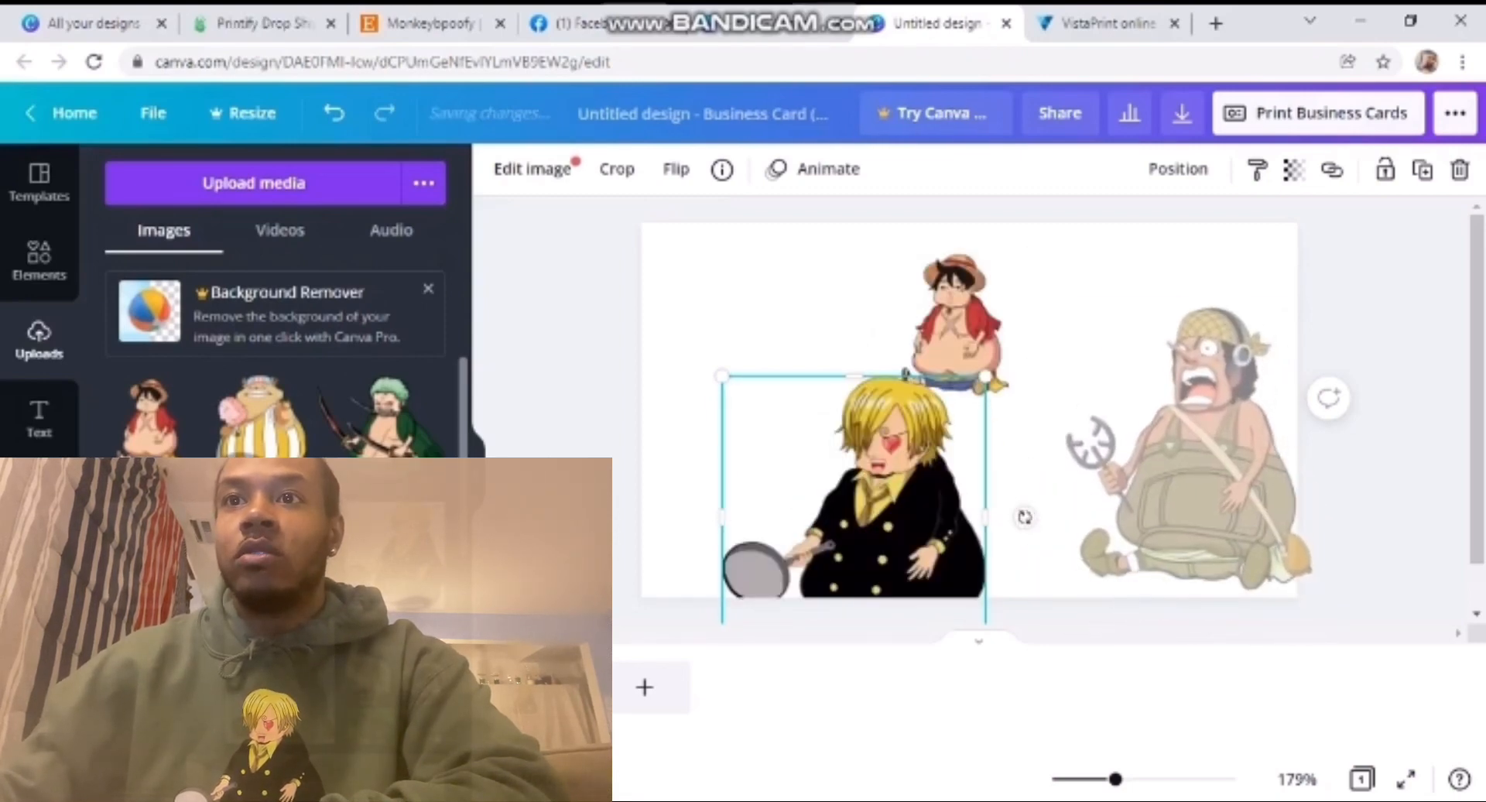
left_click(379, 418)
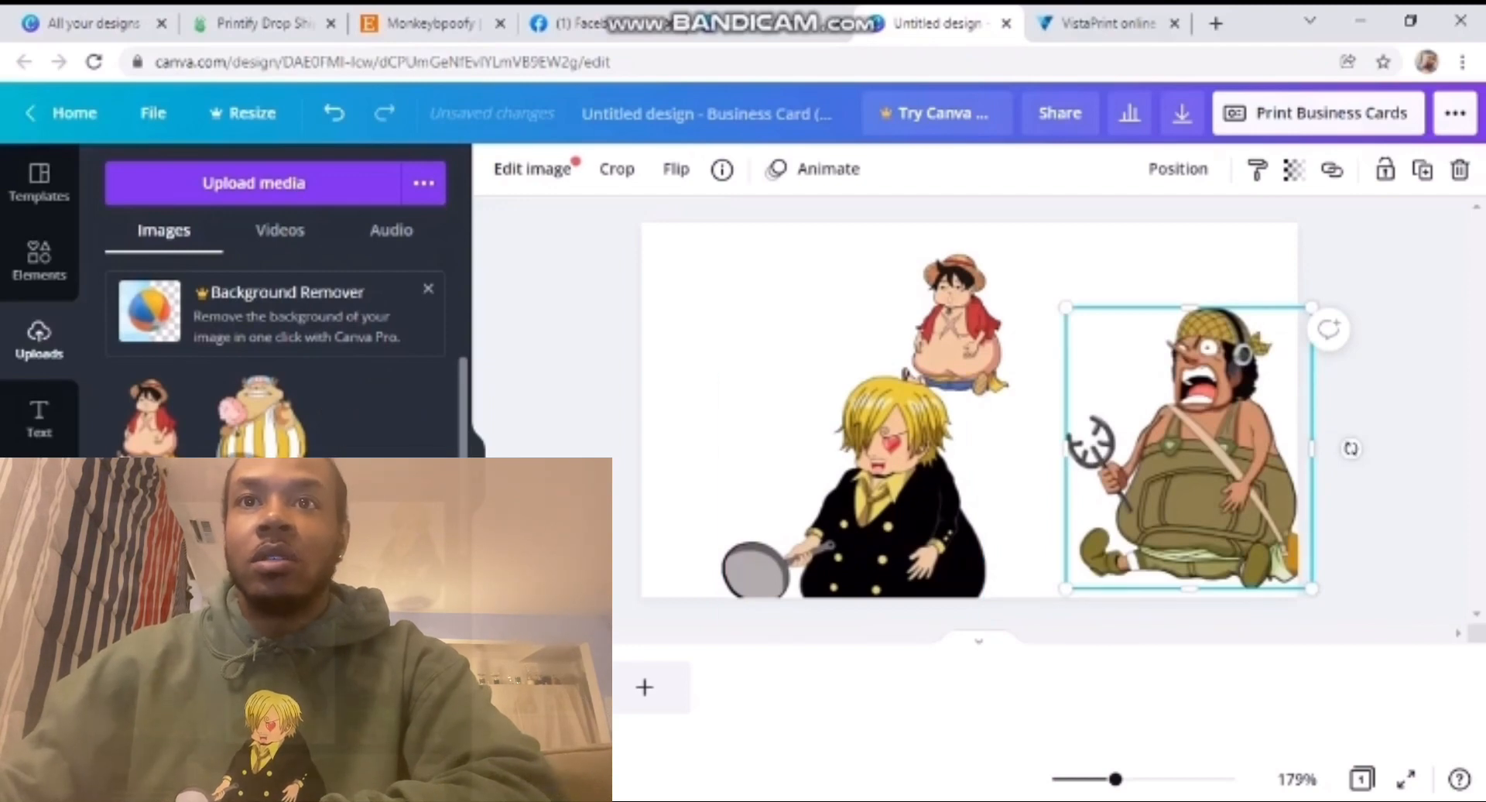
left_click_drag(259, 434, 700, 369)
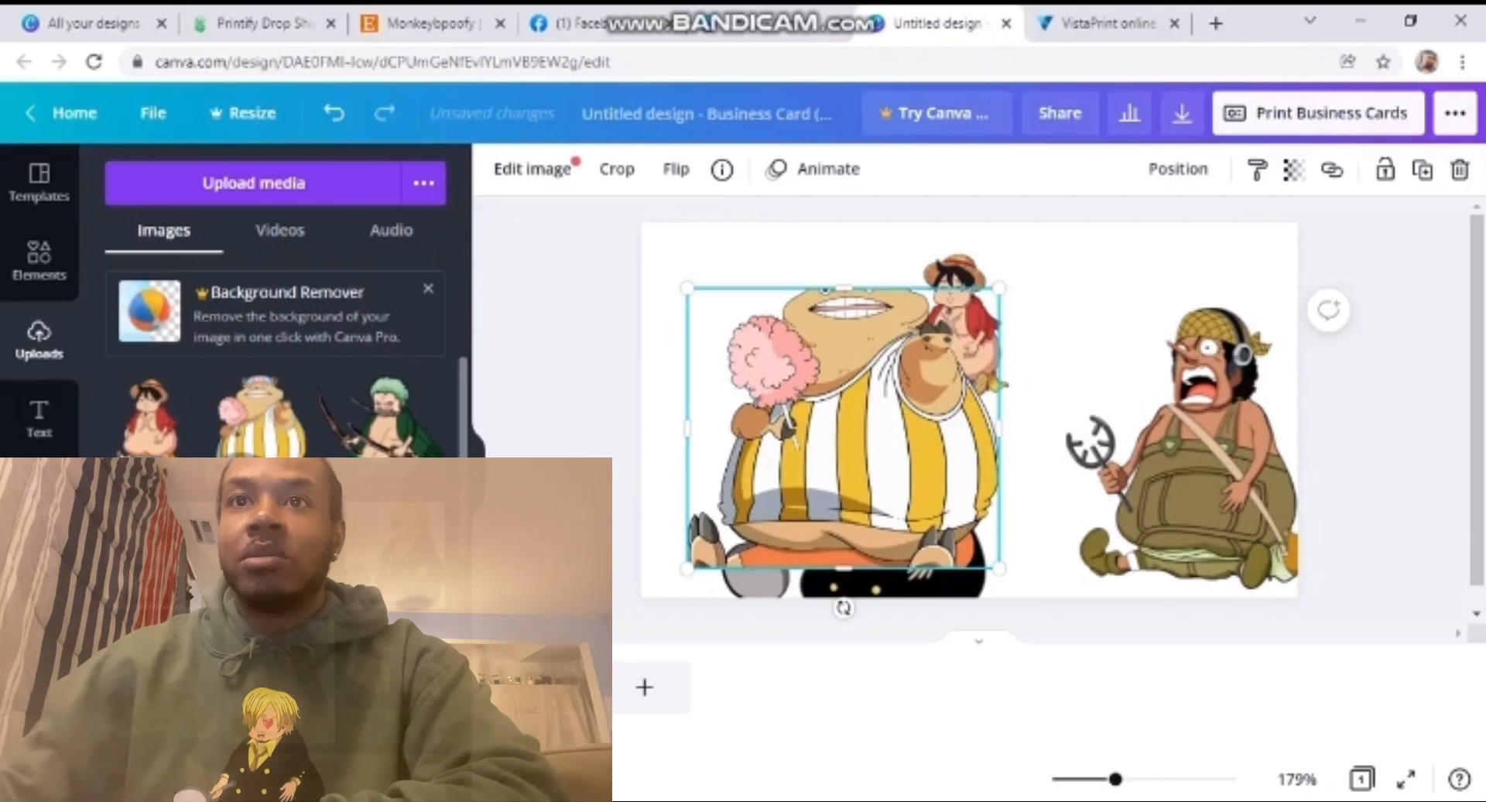
left_click_drag(844, 288, 843, 241)
left_click_drag(999, 403, 994, 441)
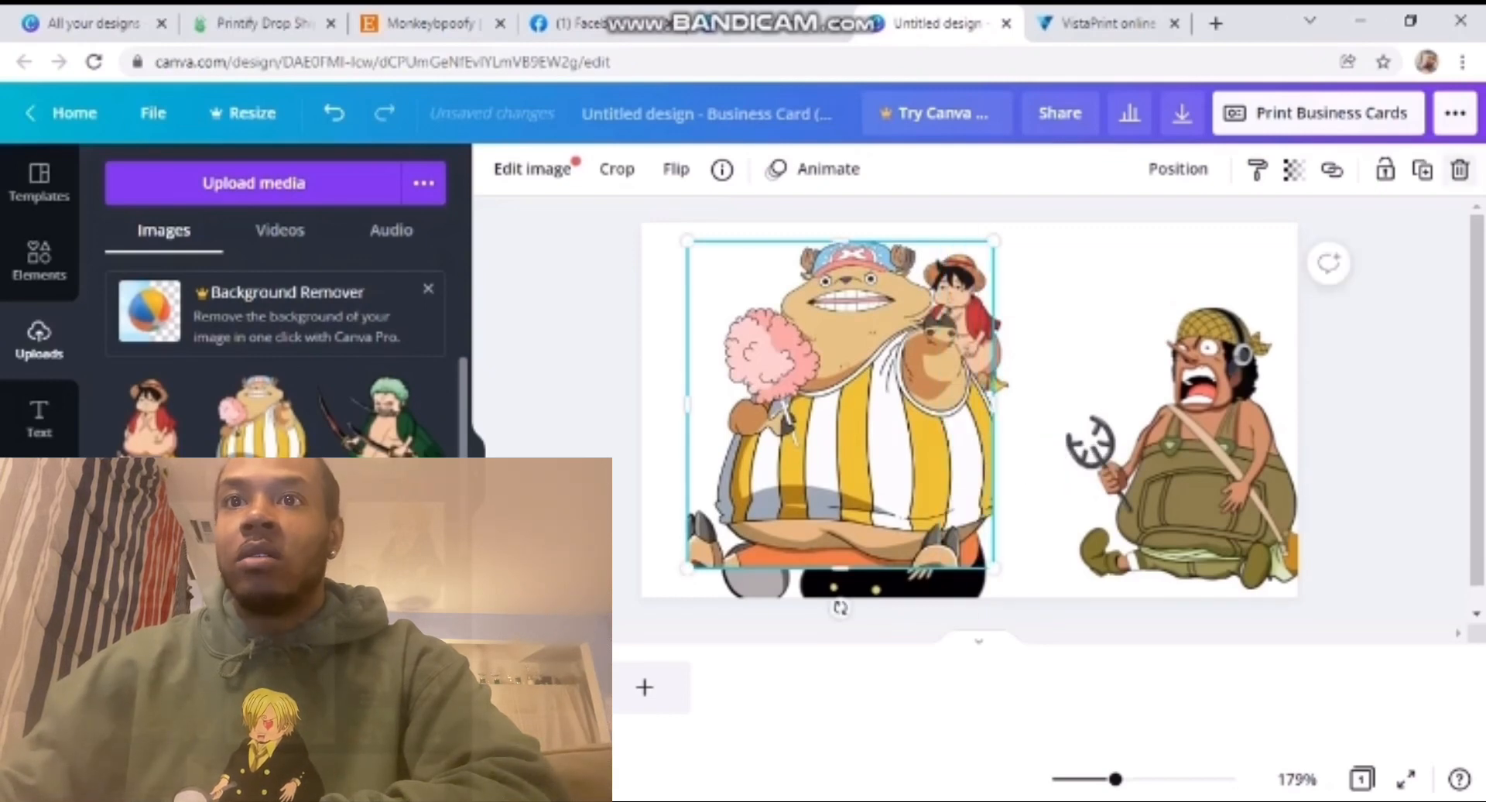
key("Delete")
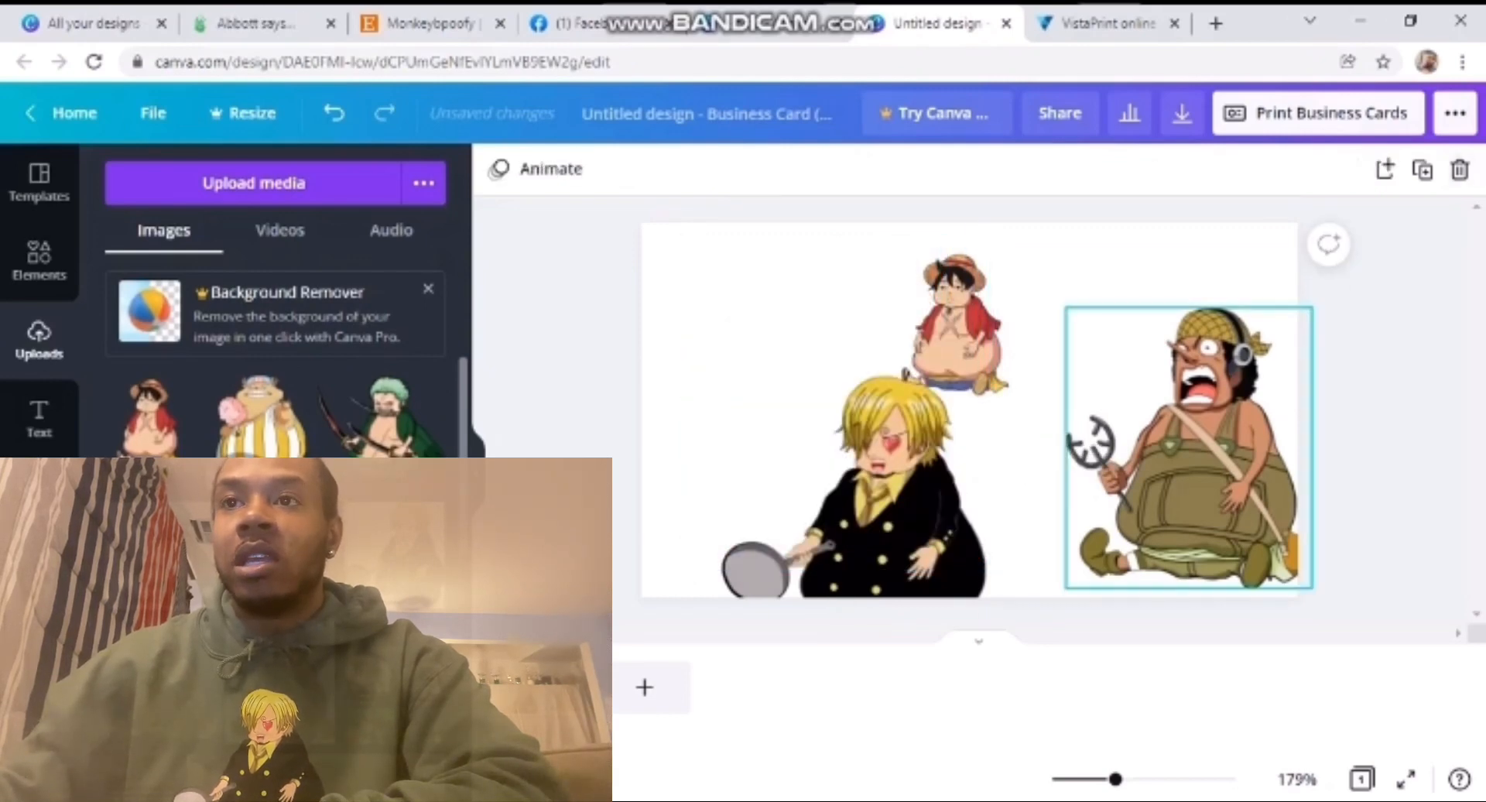
- Shrink the slingshot character and place it in the card's upper right area
left_click_drag(1188, 447, 1174, 374)
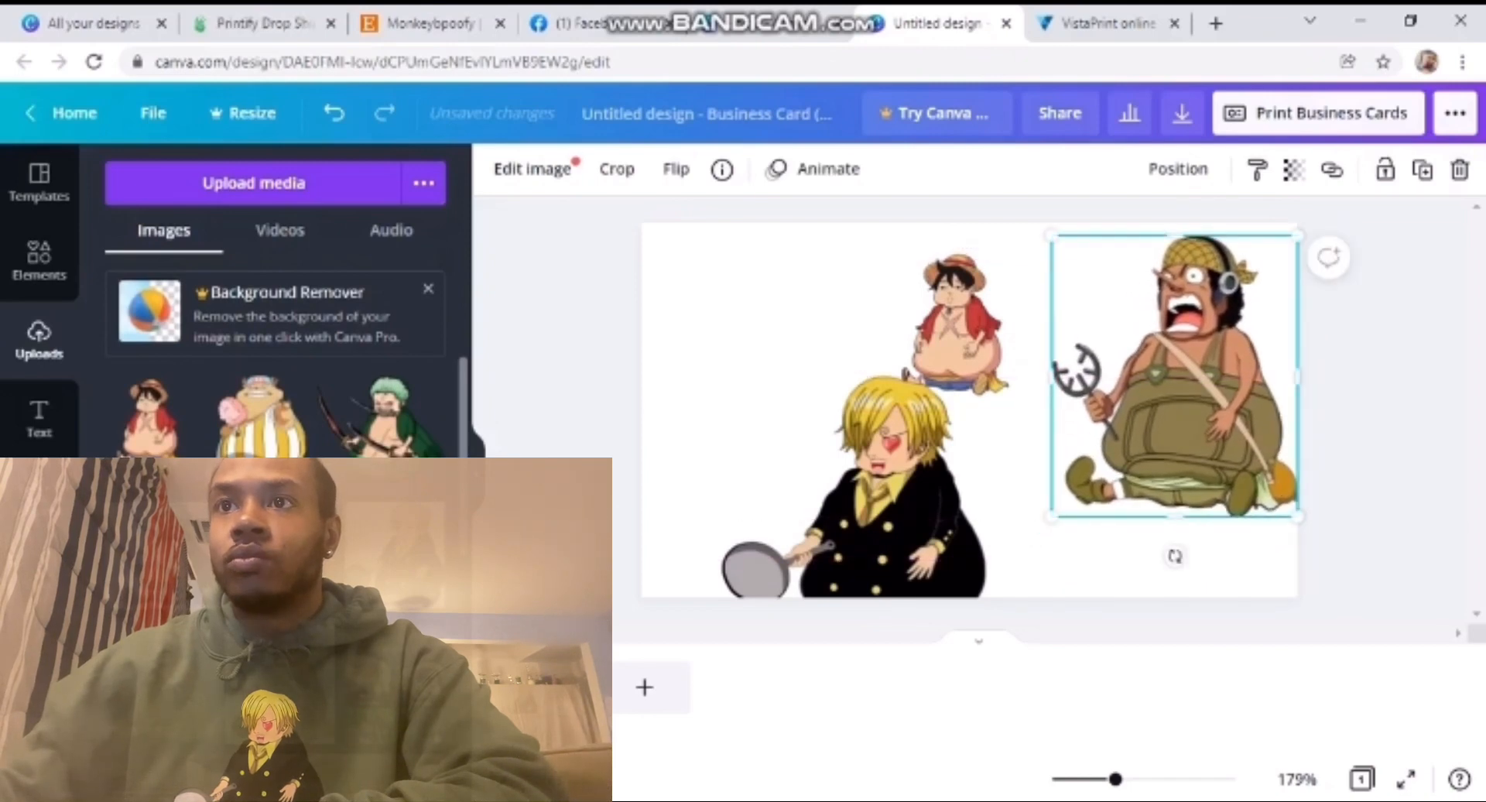
left_click_drag(1297, 235, 1224, 320)
left_click_drag(1067, 413, 1094, 341)
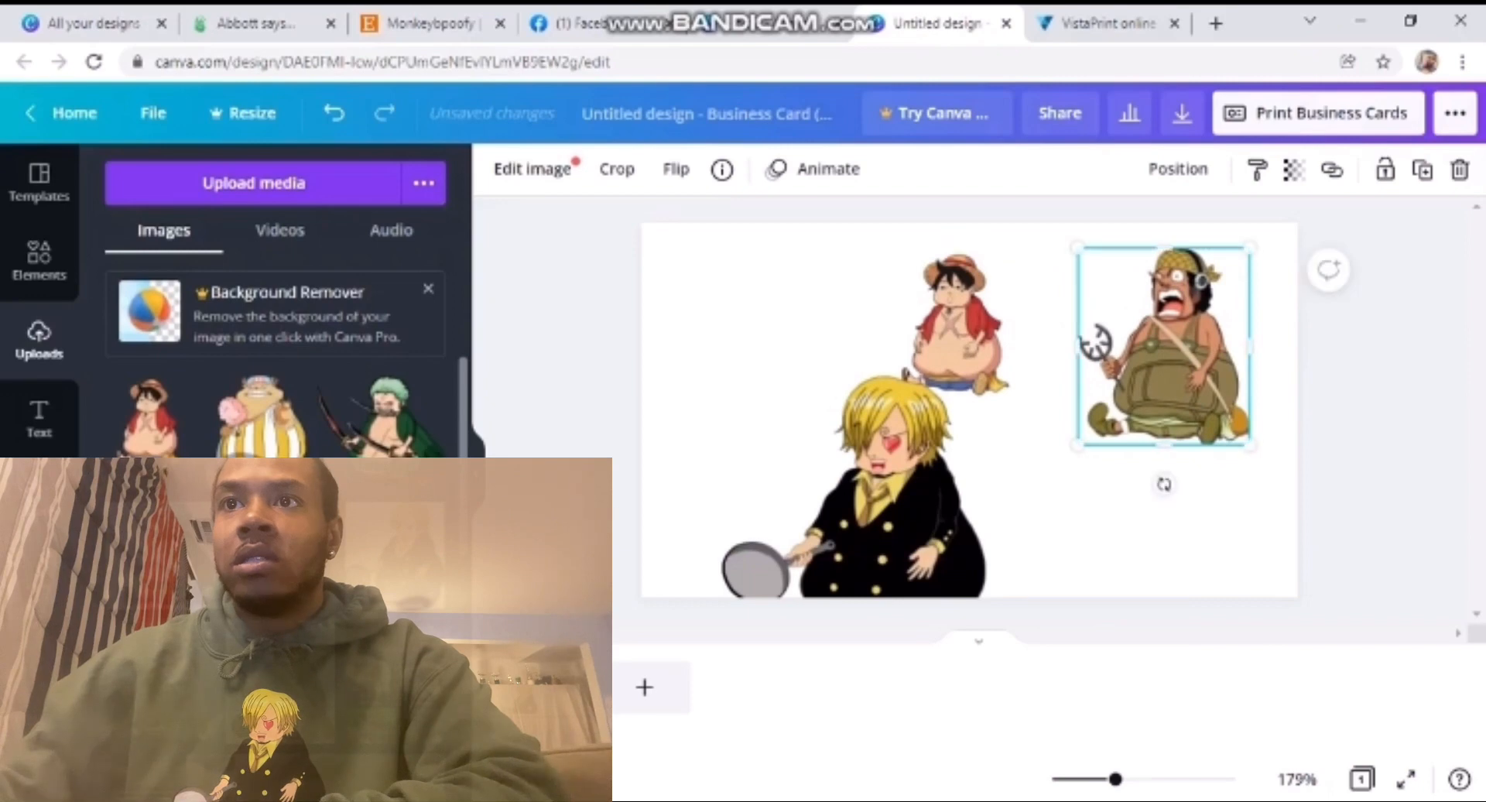
left_click_drag(1249, 248, 1235, 265)
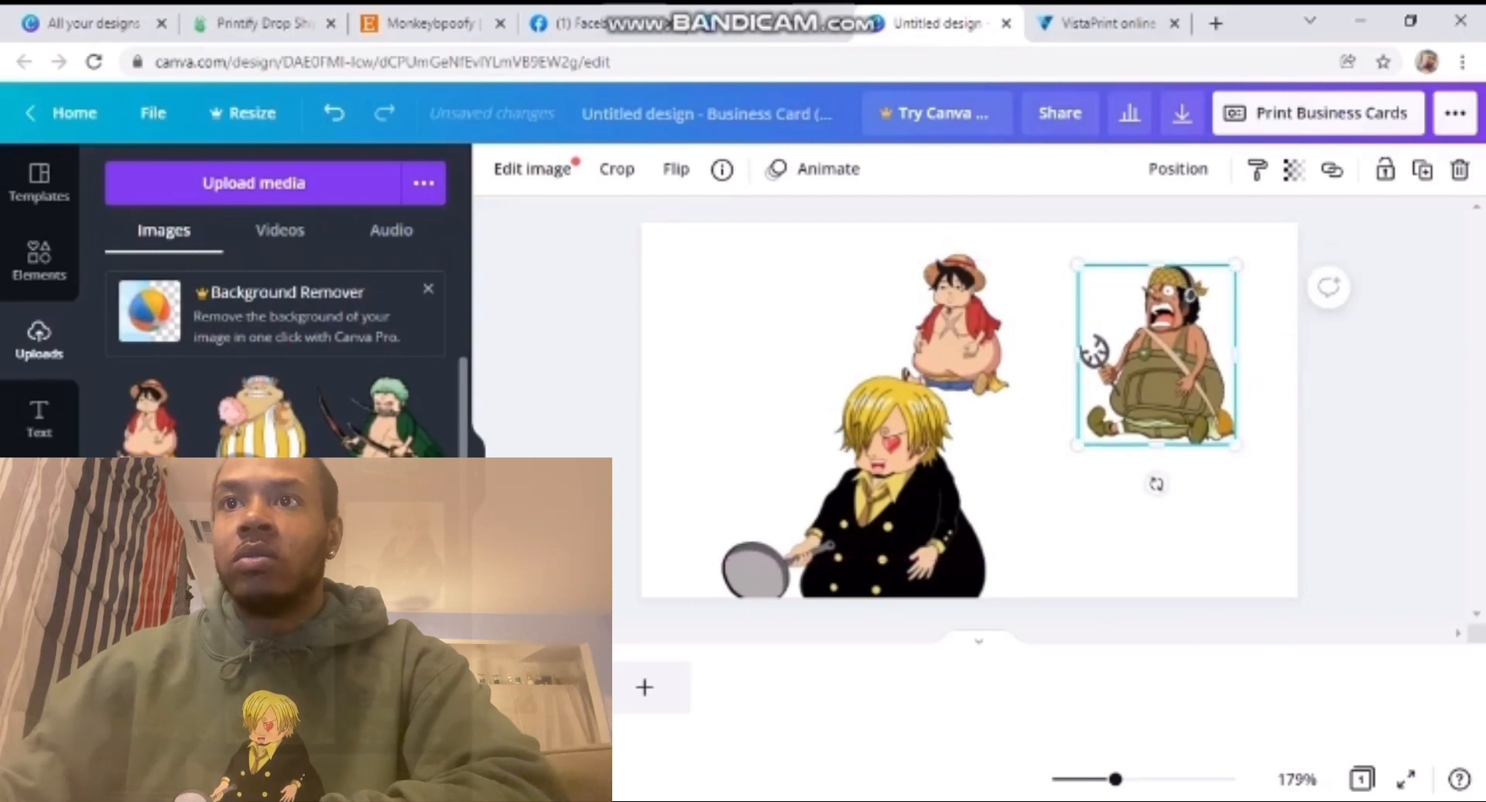
left_click_drag(1157, 354, 1163, 337)
- Enlarge the straw-hat character slightly and shift it left, away from the slingshot character
left_click(958, 340)
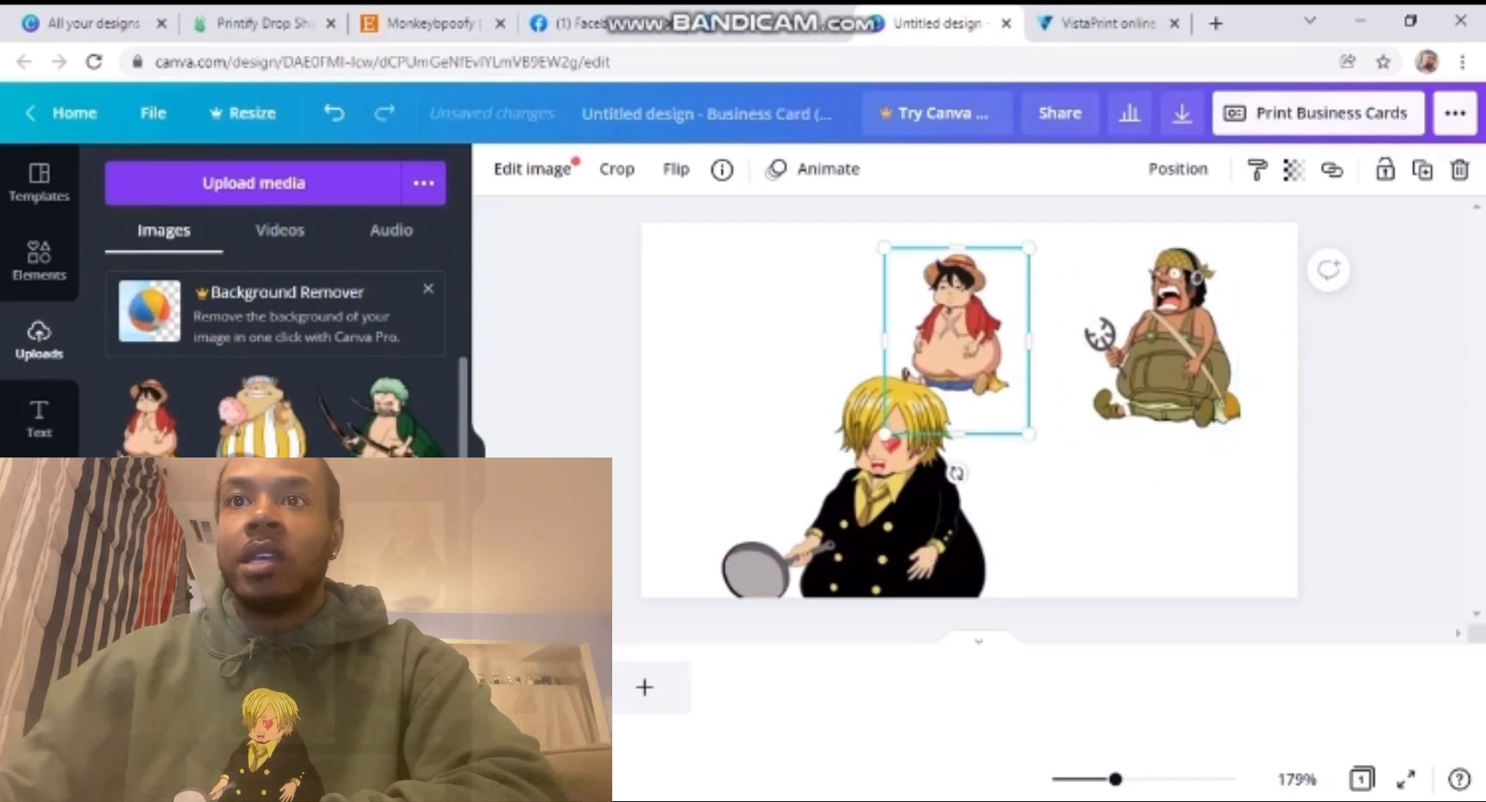
left_click_drag(1030, 434, 1048, 459)
left_click(902, 502)
left_click_drag(964, 334, 874, 335)
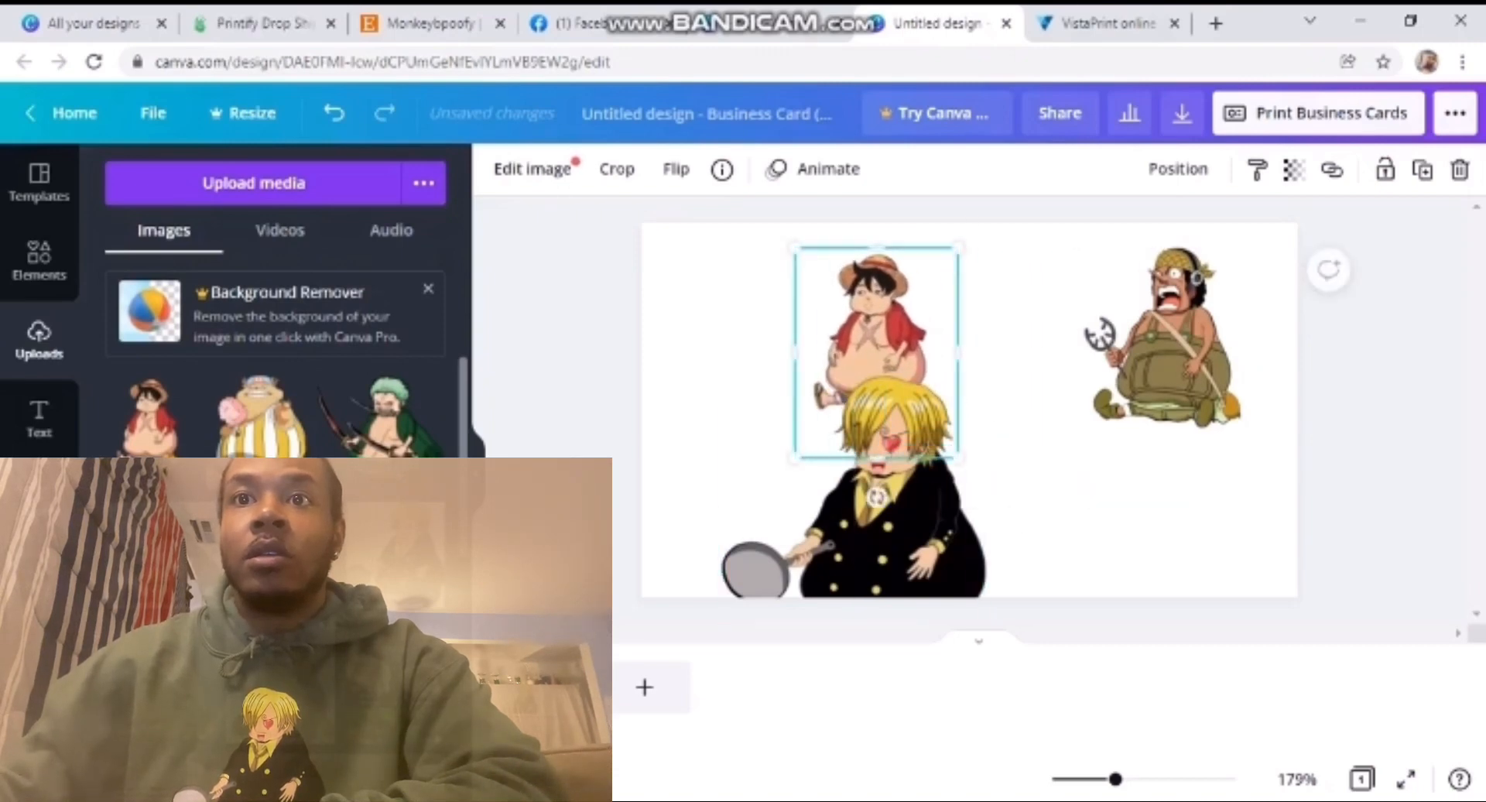
- Shrink the blond character to about the slingshot character's size and move it behind that character at the card's upper right
left_click_drag(898, 496, 1028, 356)
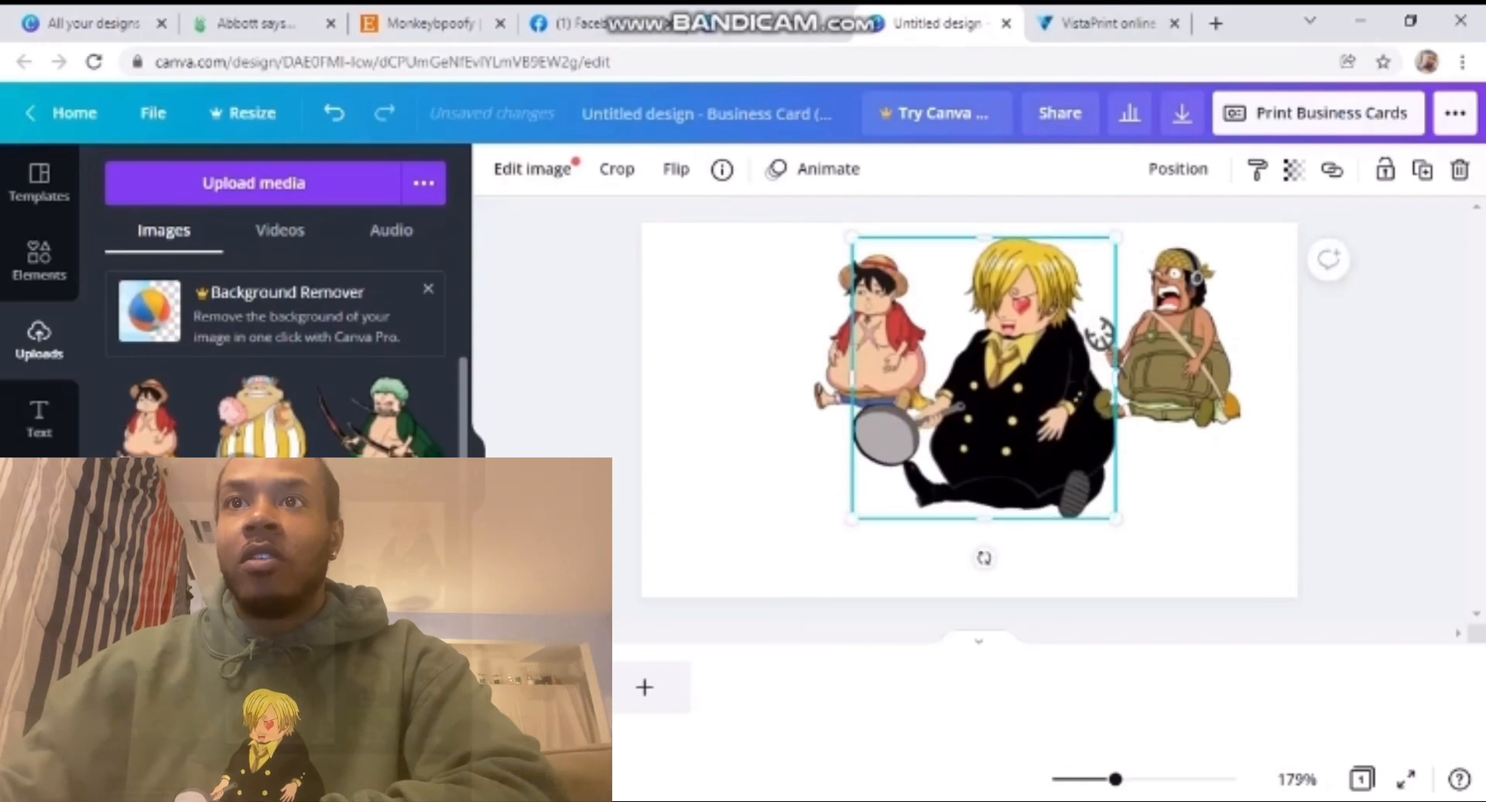
left_click_drag(1116, 237, 1067, 289)
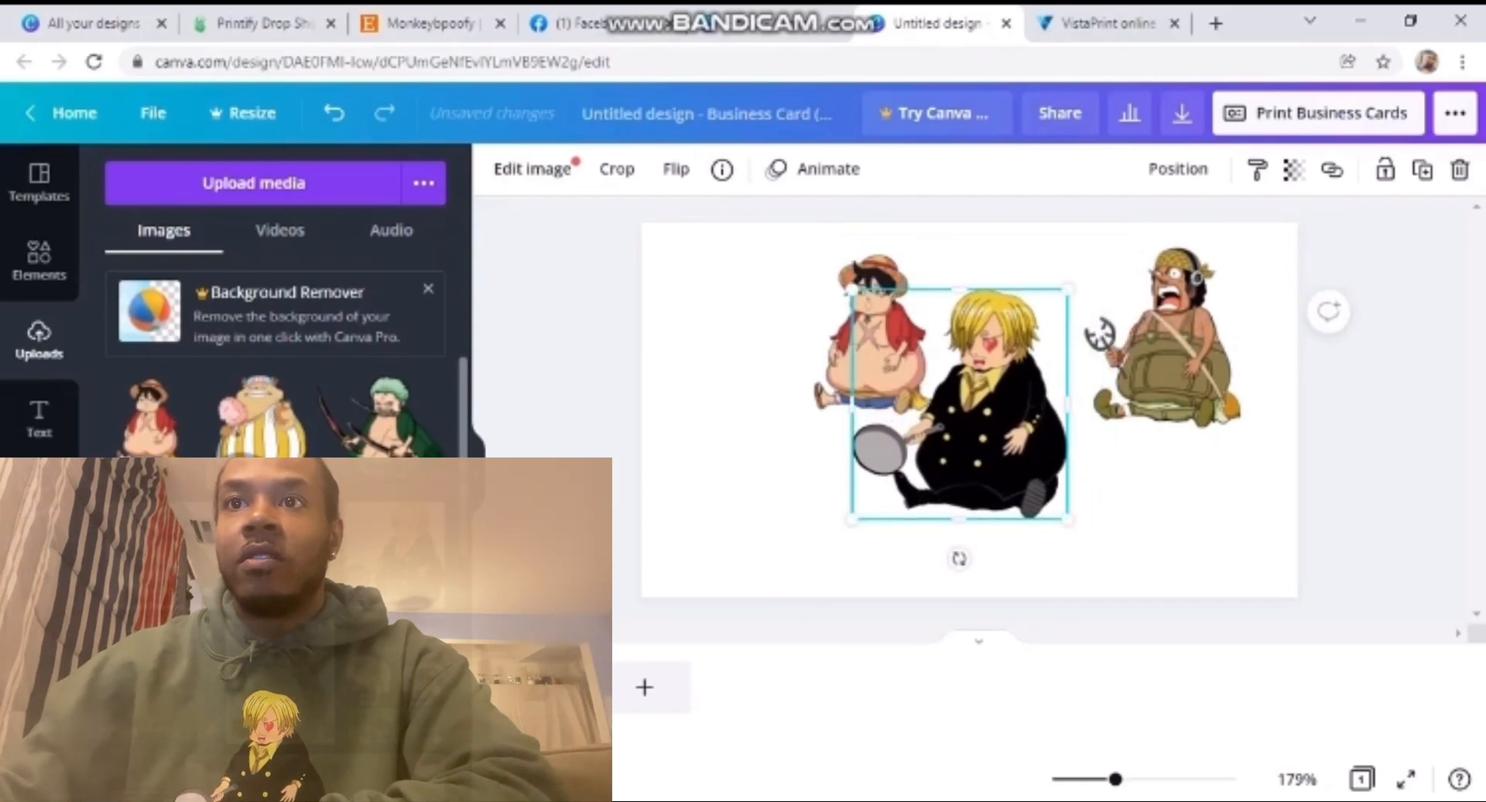
left_click_drag(959, 403, 1144, 337)
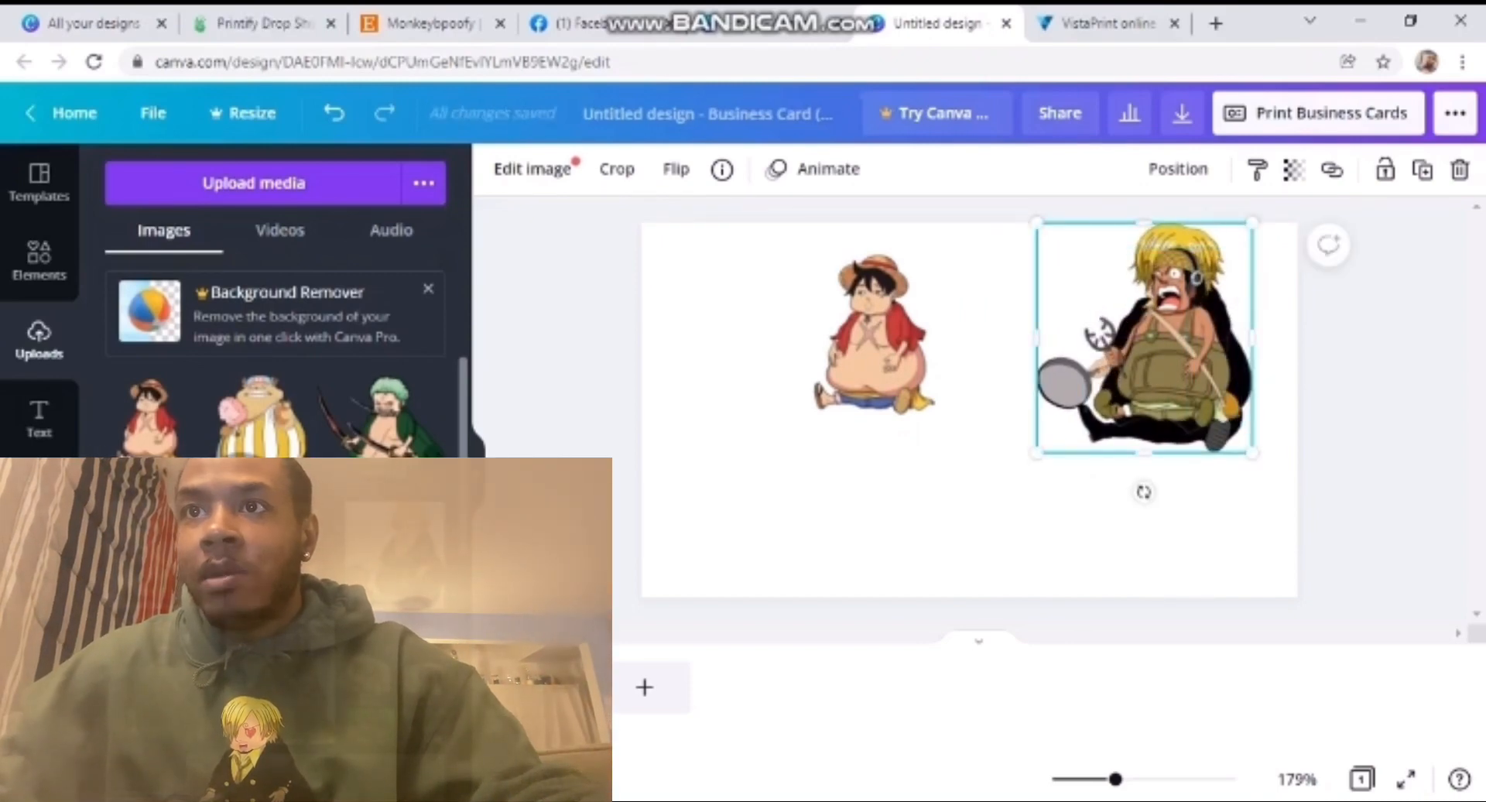
left_click_drag(1252, 223, 1217, 261)
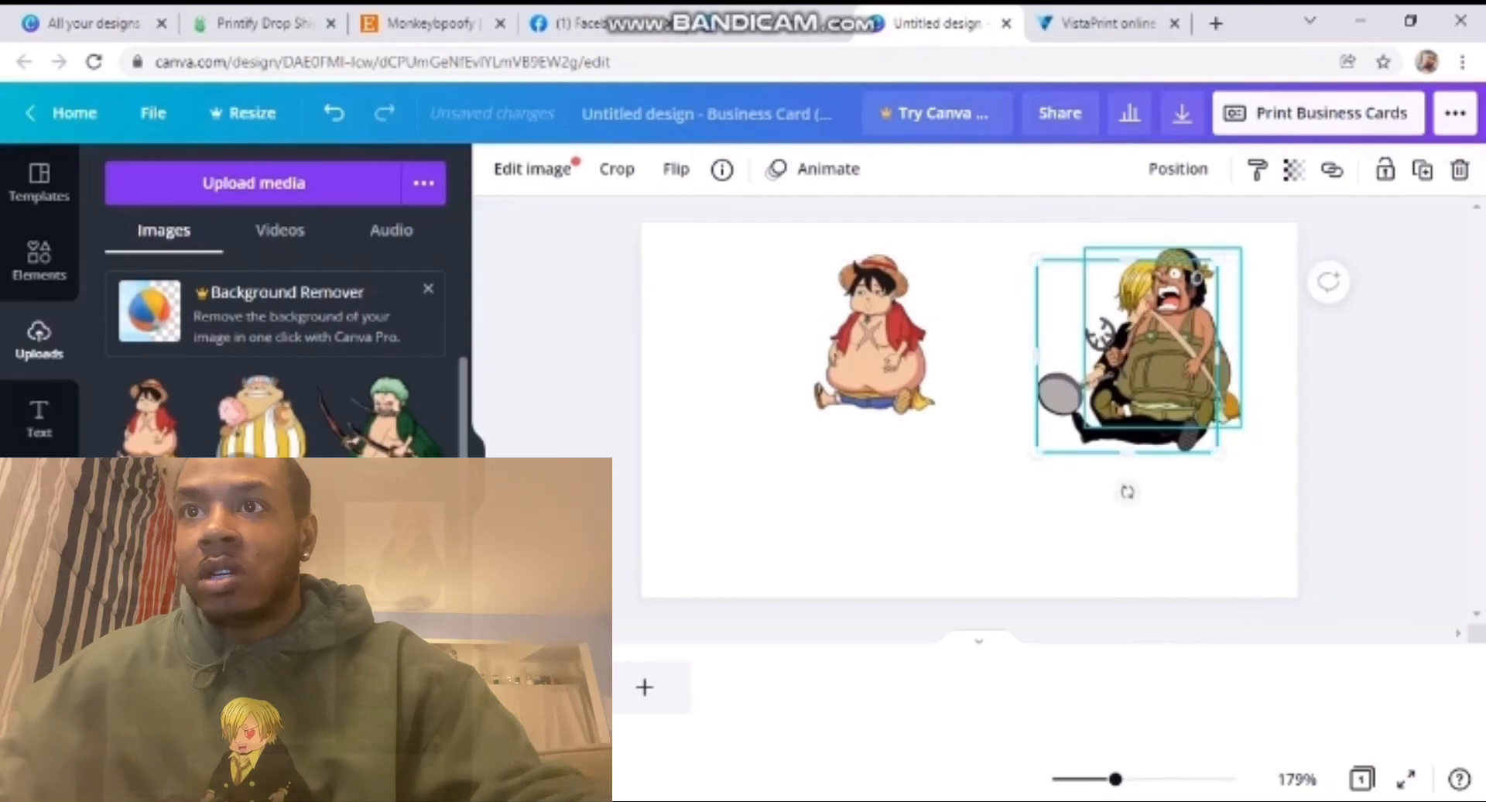
- Enlarge the slingshot character slightly and position it overlapping the blond character's right side
mouse_move(1037, 356)
left_mouse_down()
mouse_move(1098, 356)
mouse_move(1037, 356)
left_mouse_up()
left_click_drag(1163, 340, 1138, 359)
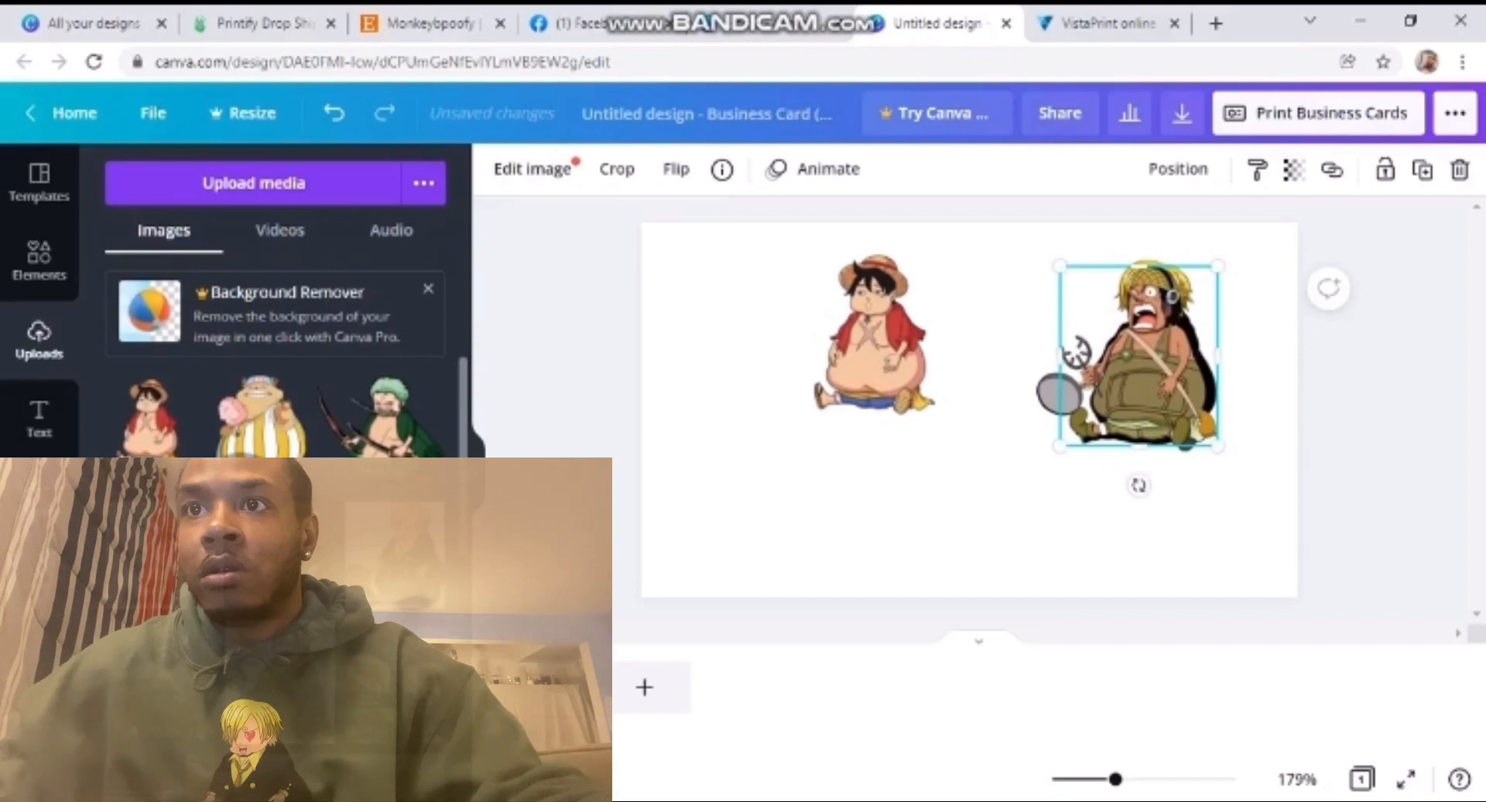
left_click_drag(1218, 266, 1222, 260)
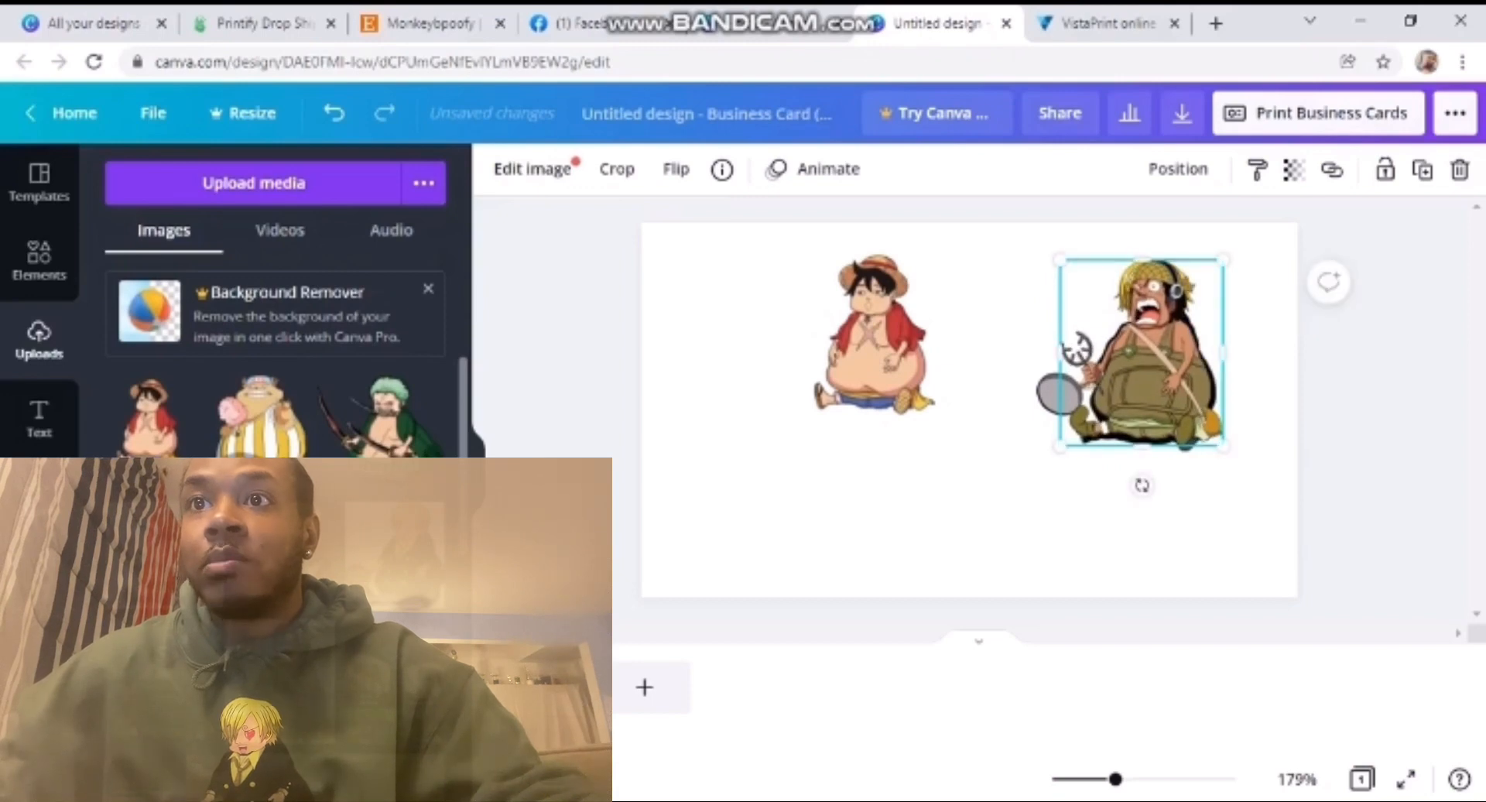
left_click_drag(1141, 353, 1195, 341)
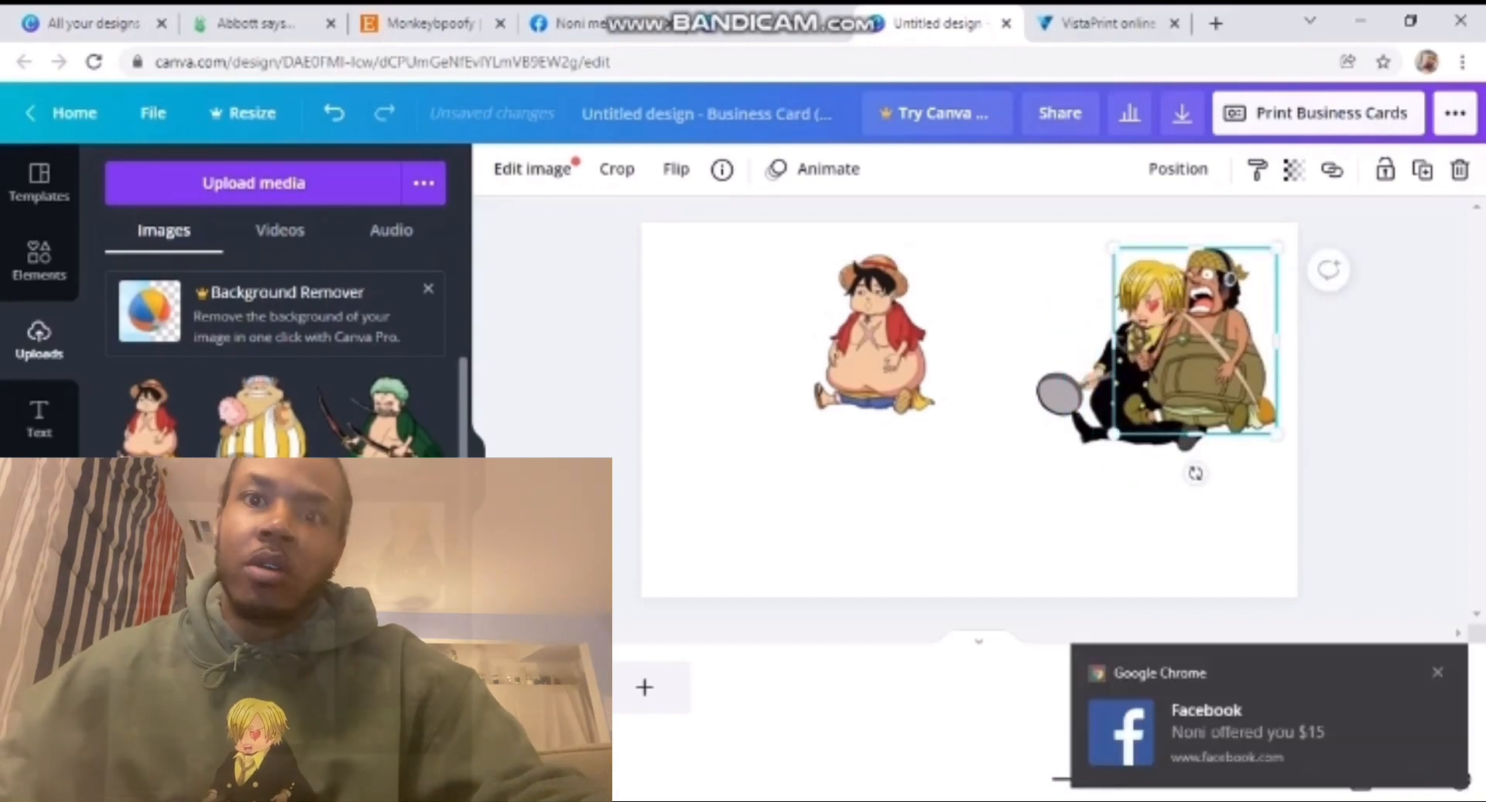
- Move the straw-hat character right so it sits behind the blond character's left side, completing the group of three
left_click_drag(875, 340, 954, 353)
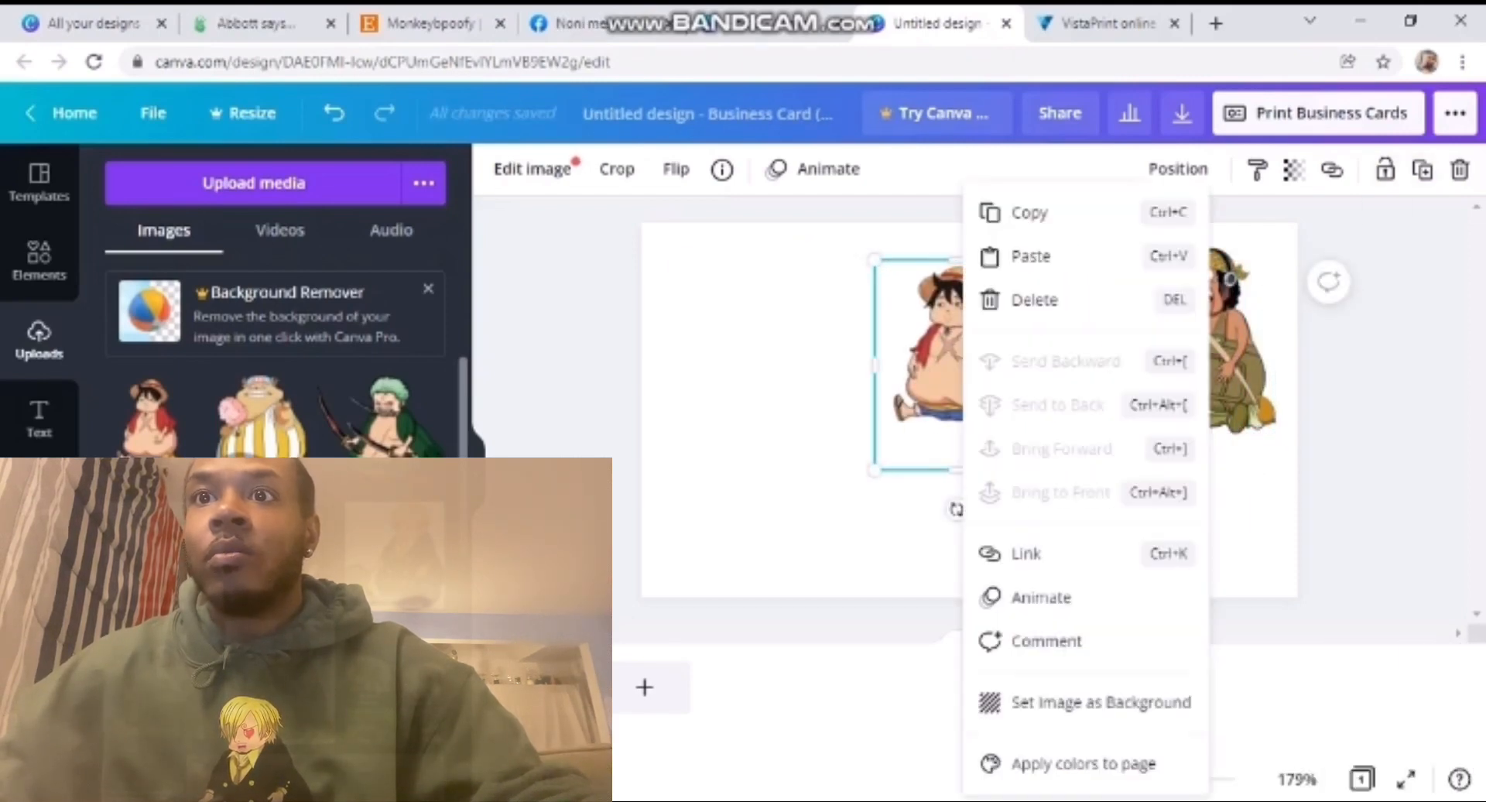
right_click(961, 348)
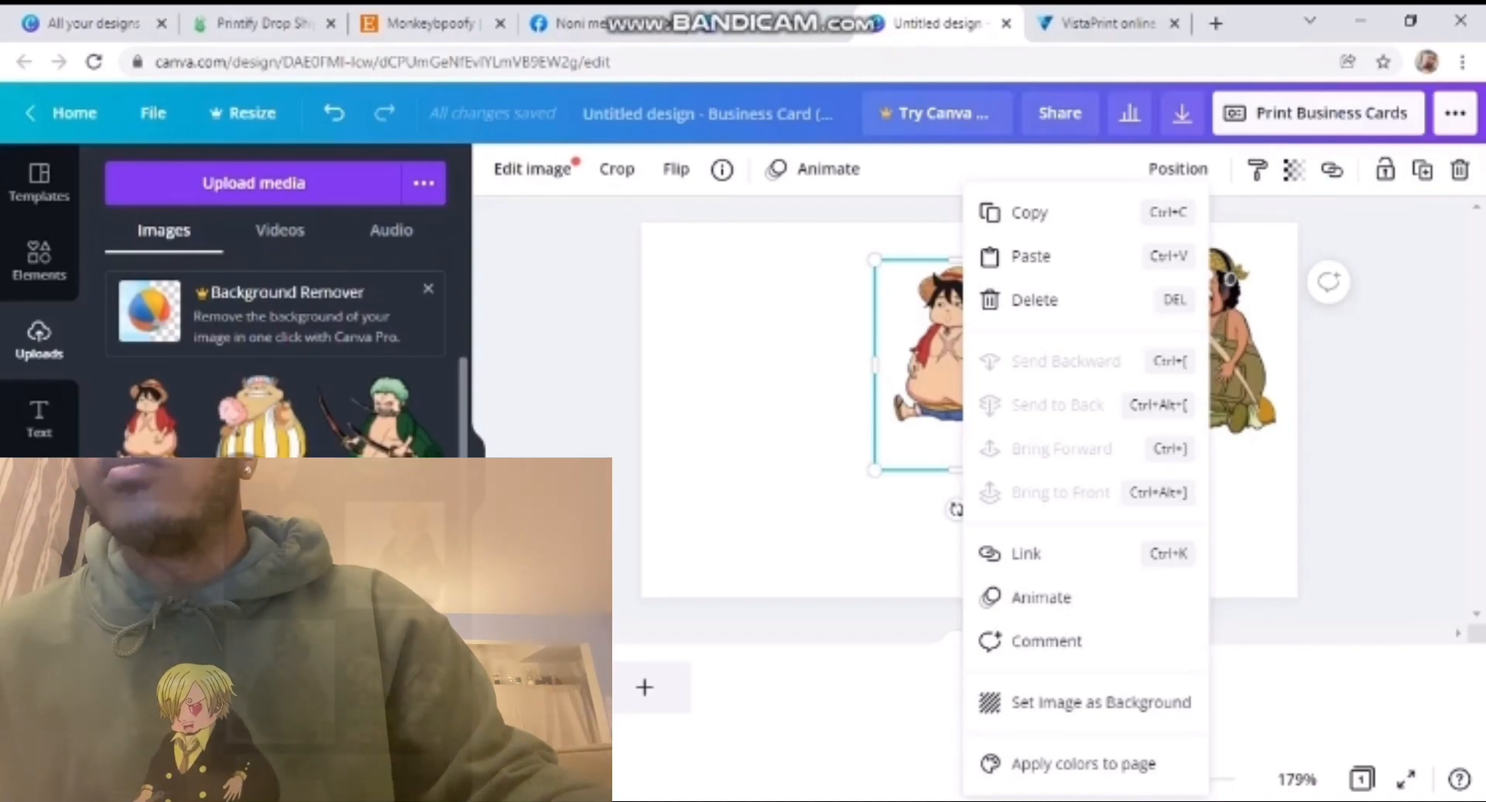
left_click(781, 402)
left_click(955, 353)
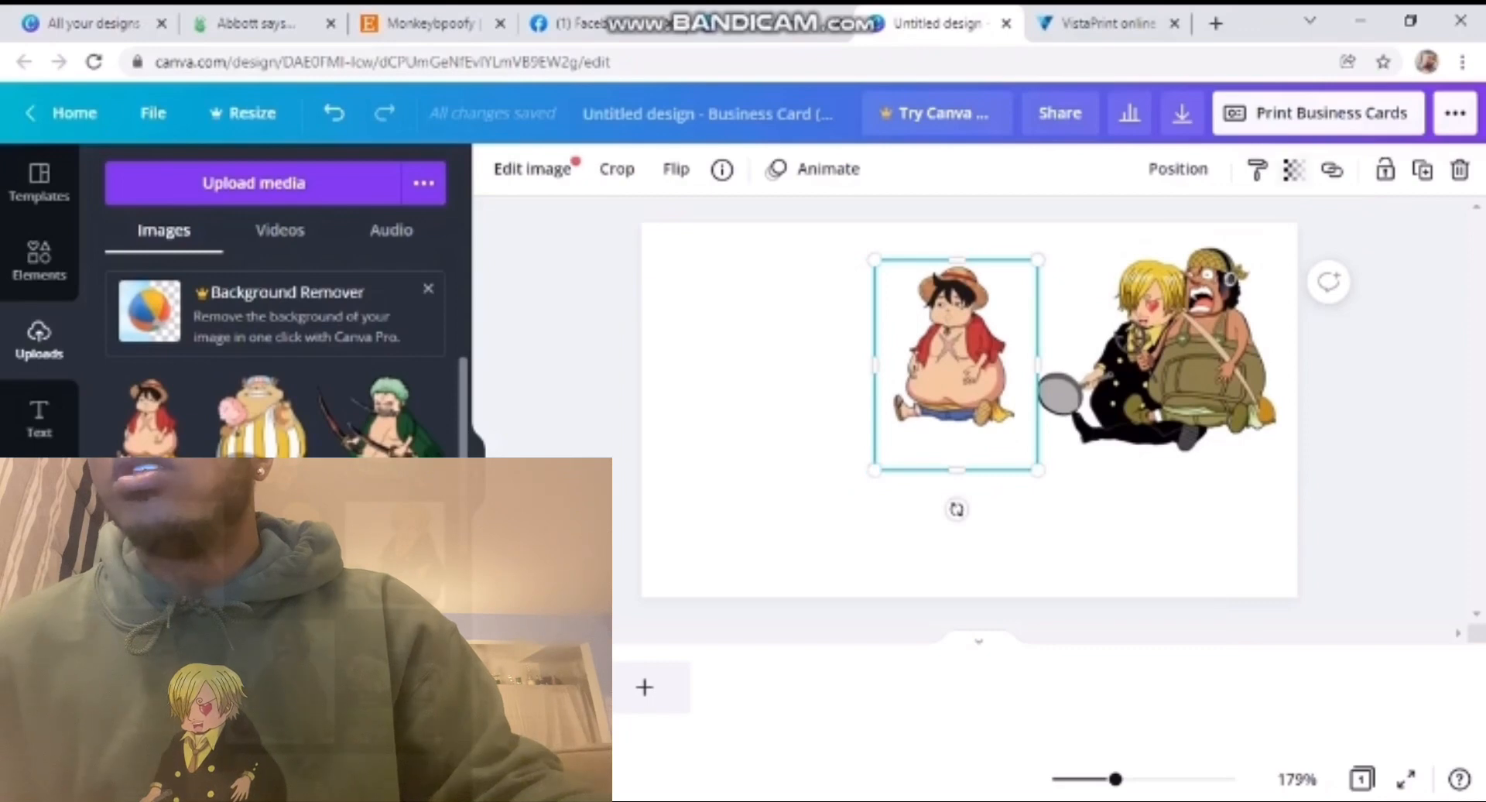
left_click(1177, 169)
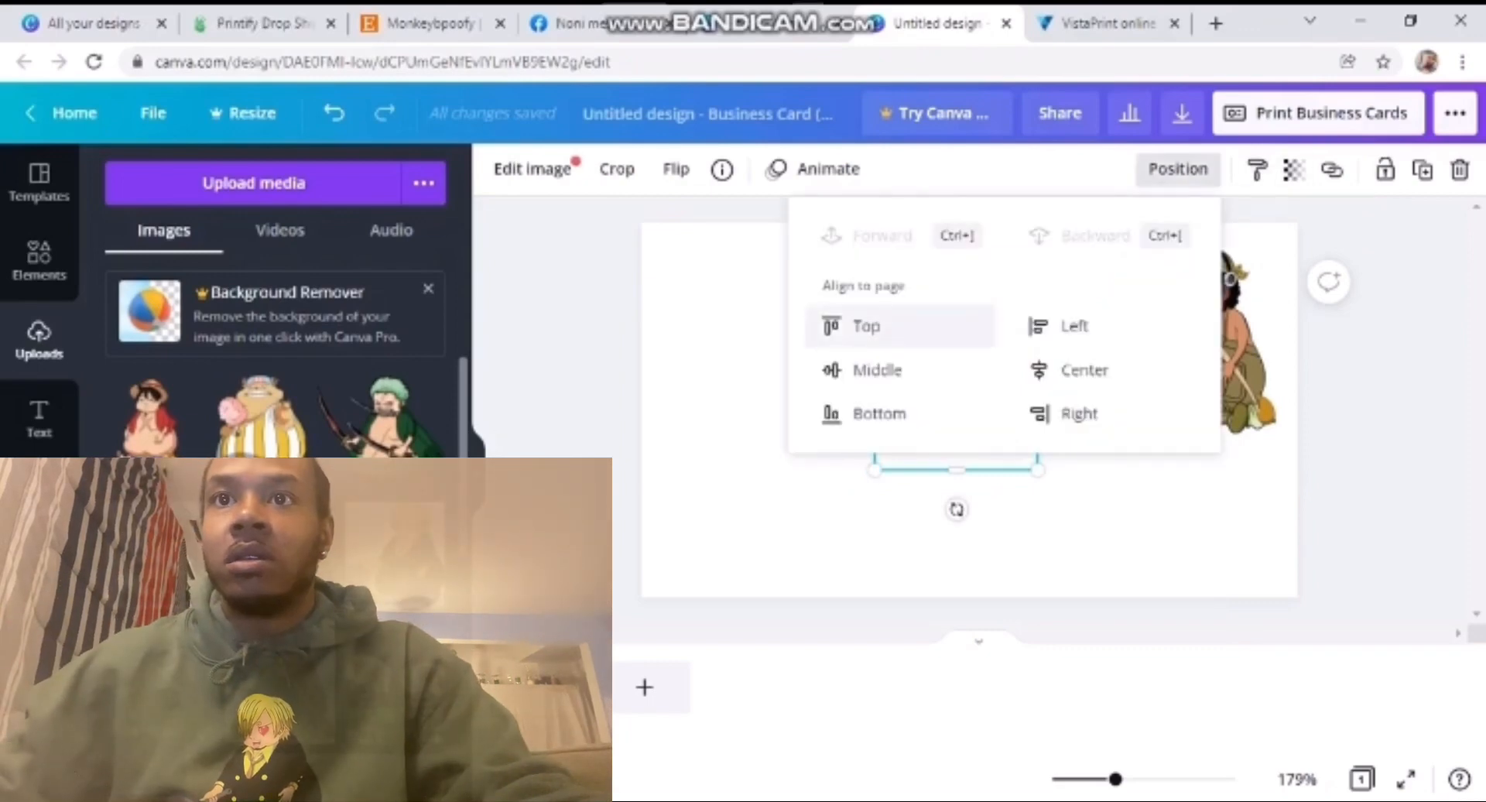
left_click(1151, 514)
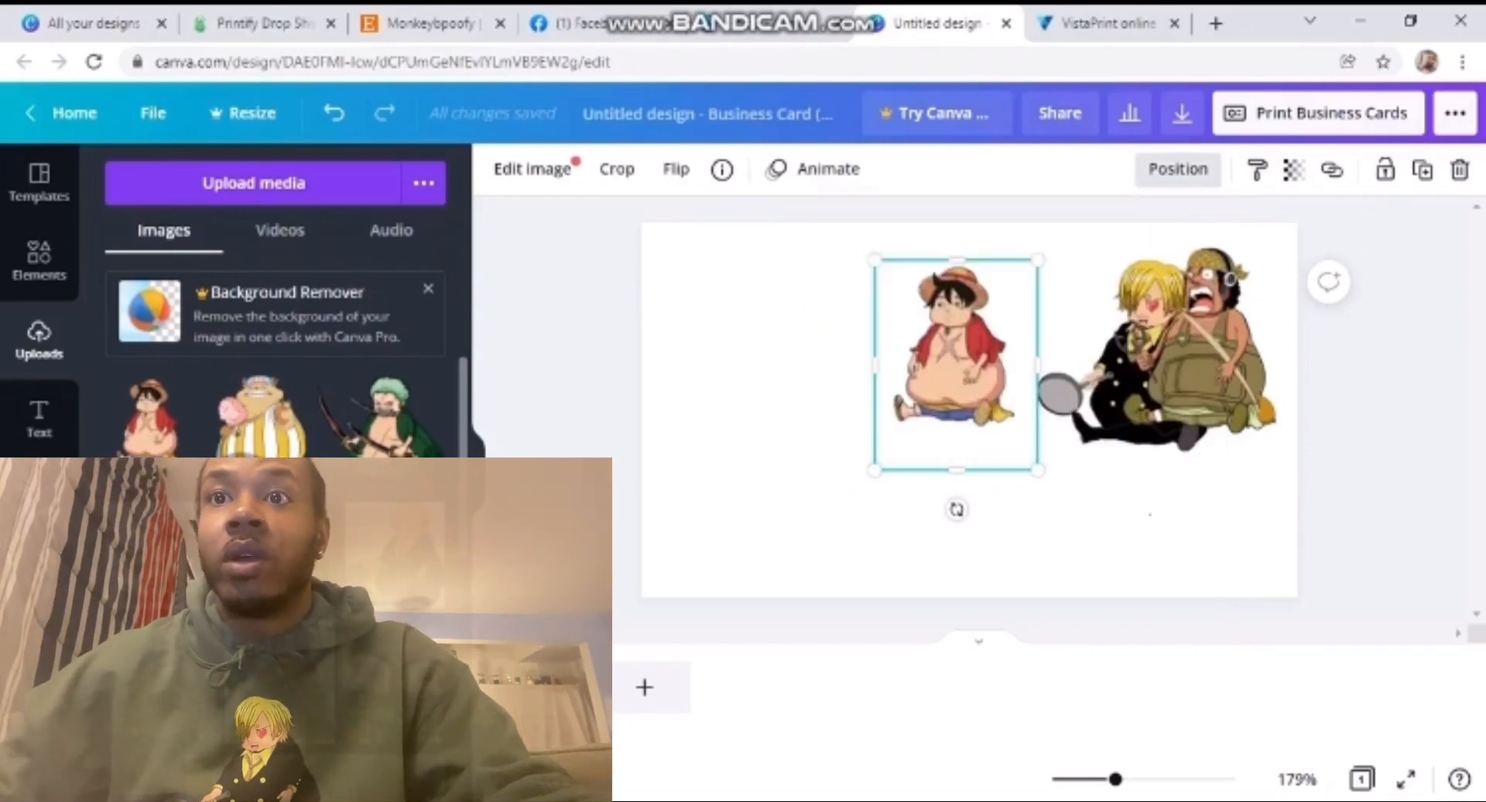
left_click_drag(973, 340, 1135, 340)
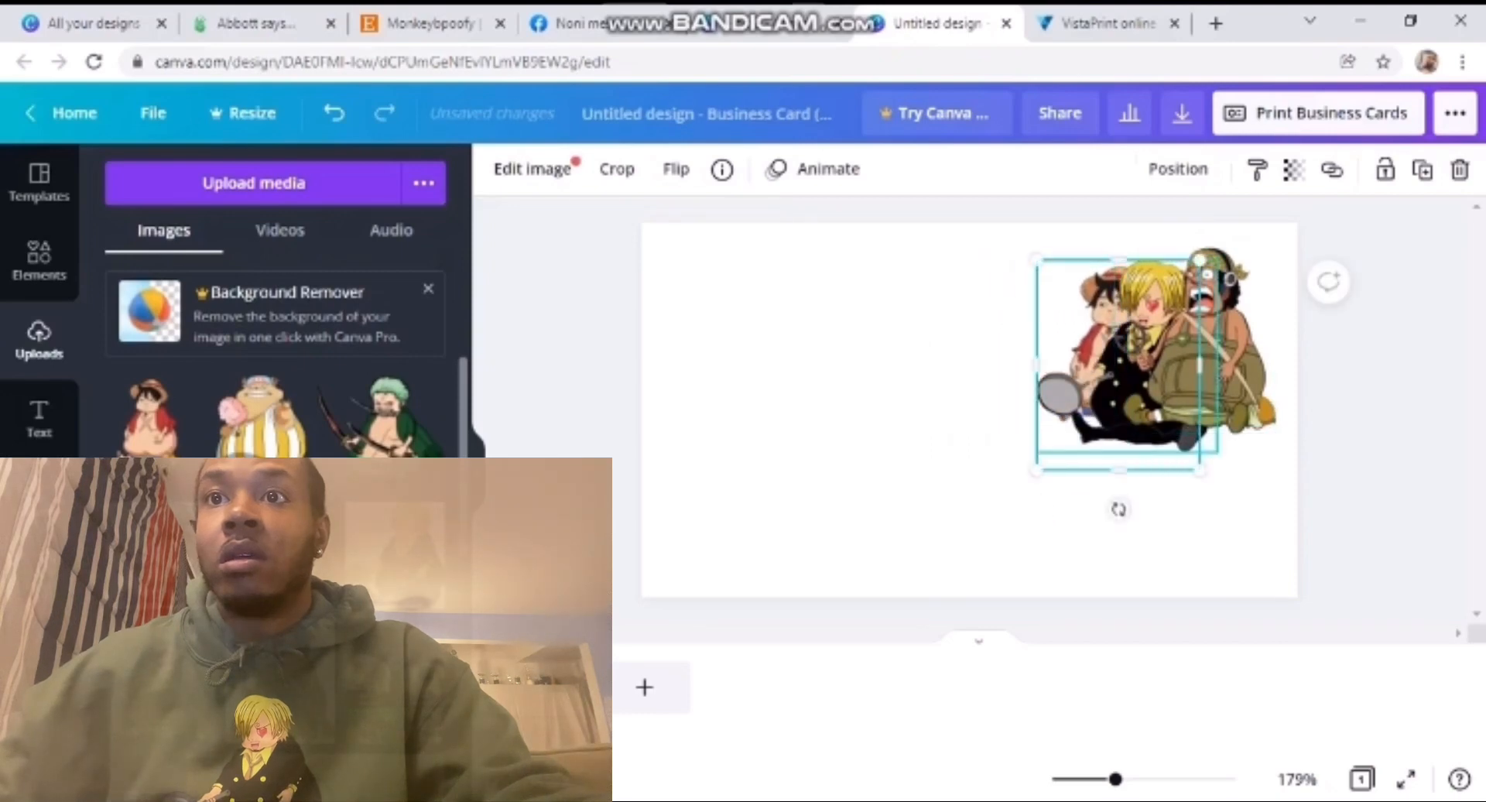
- Bring the blond character forward so it is layered in front of the slingshot character
right_click(1095, 352)
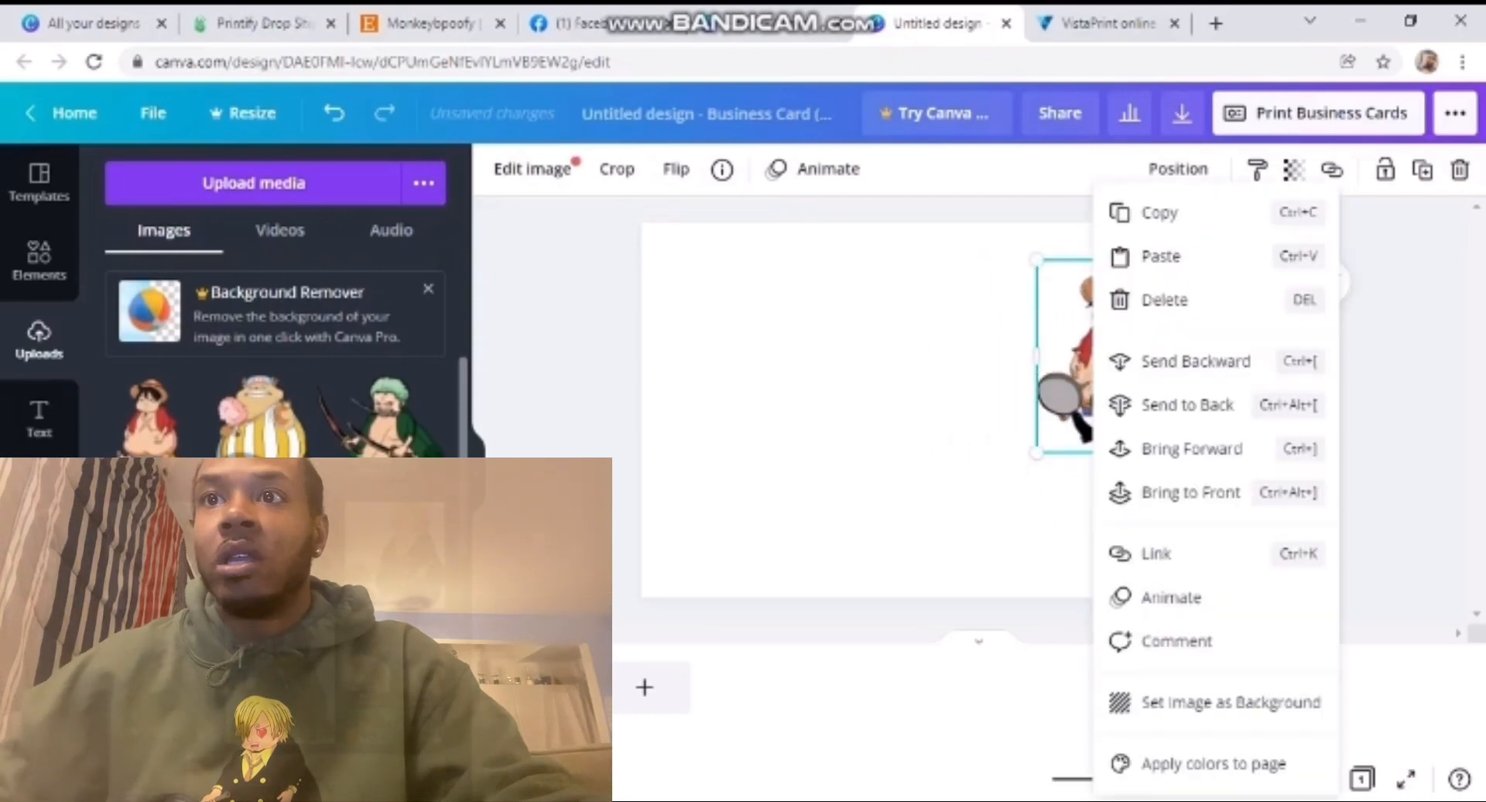
left_click(1192, 449)
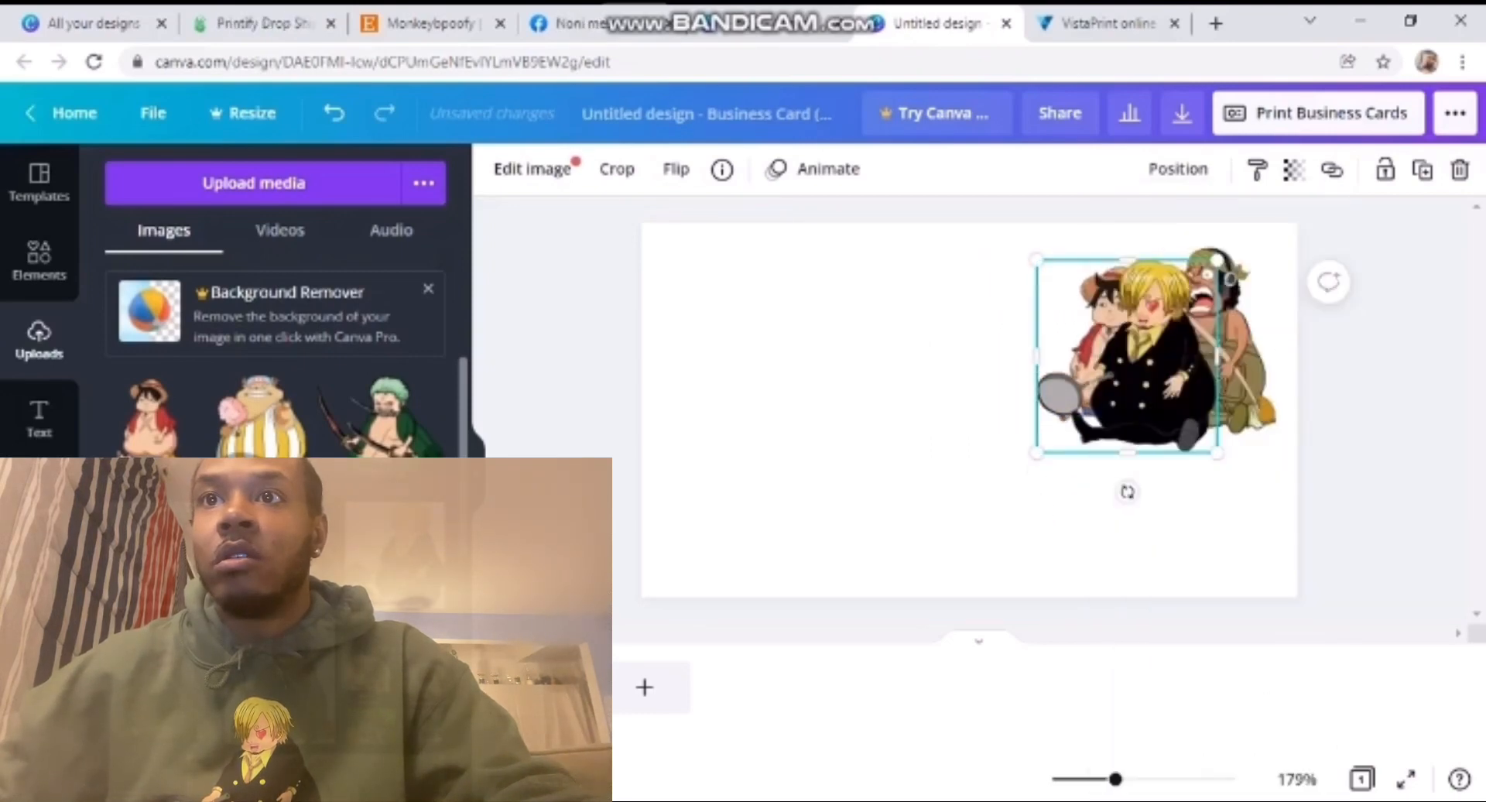
right_click(1095, 352)
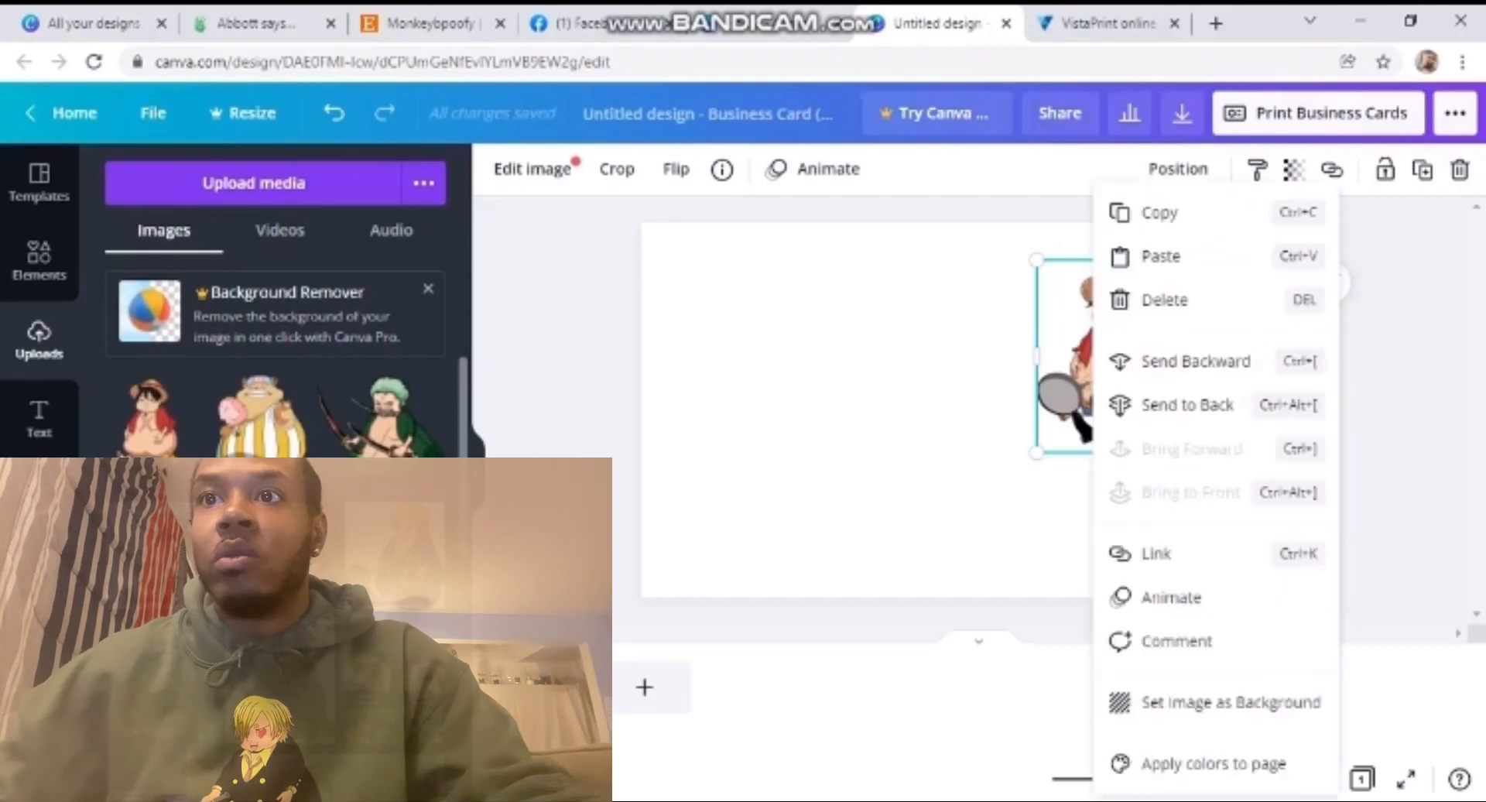
left_click(1187, 404)
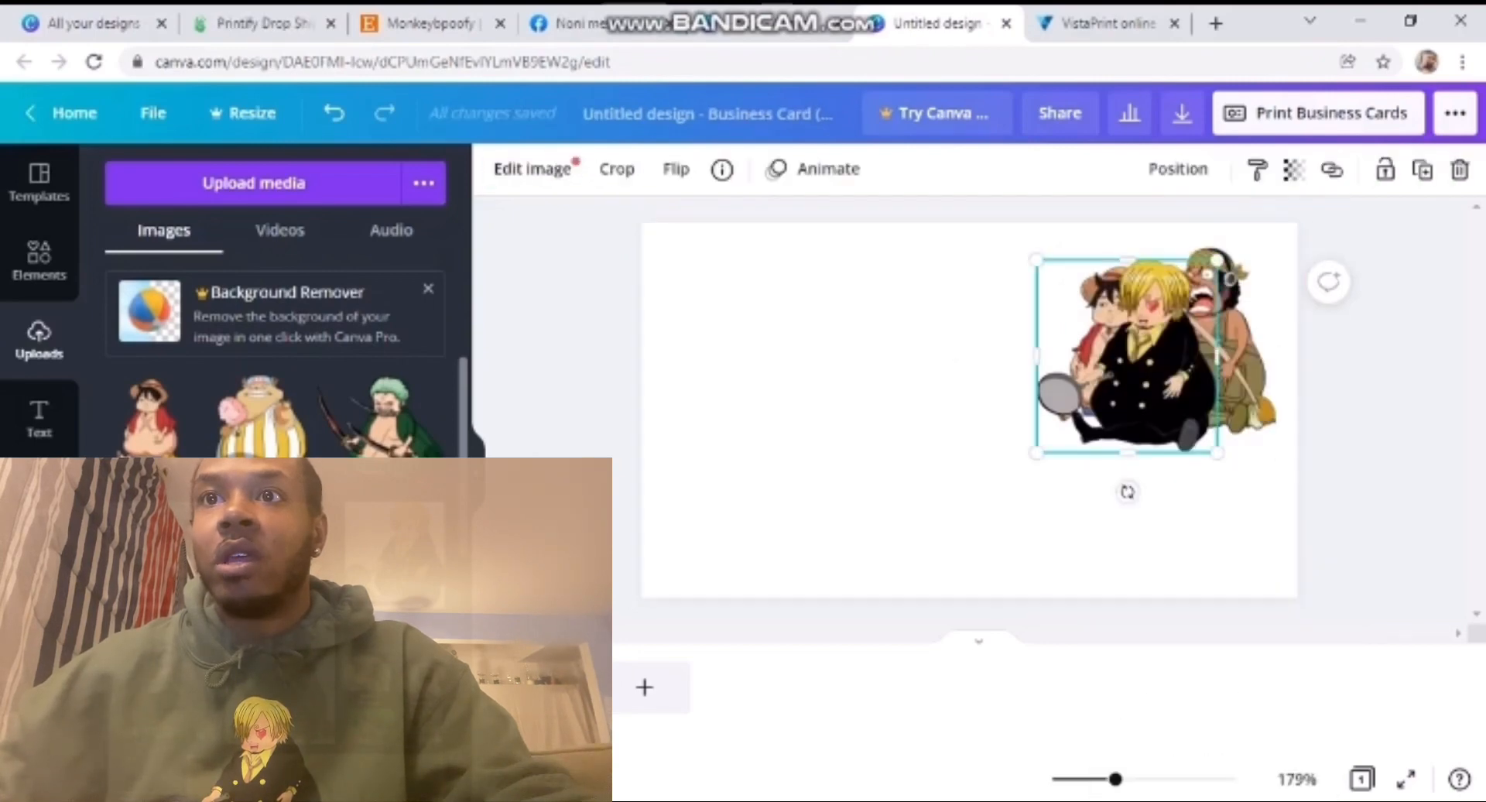
- Move the blond and straw-hat characters left, away from the slingshot character, and bring the straw-hat character forward in front of the blond one
left_click_drag(1161, 372, 1019, 360)
left_click_drag(1114, 363, 1078, 364)
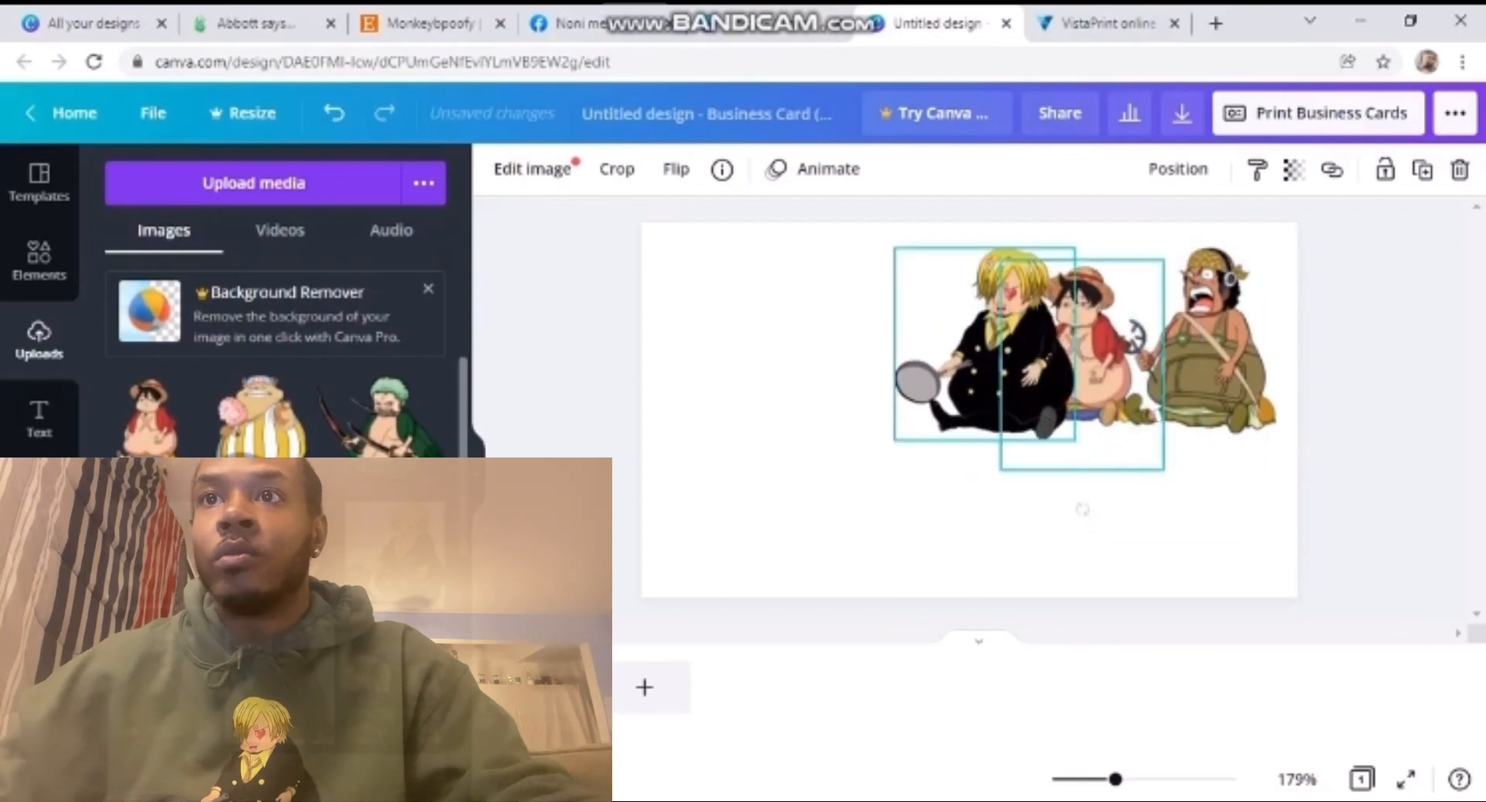
left_click(1178, 169)
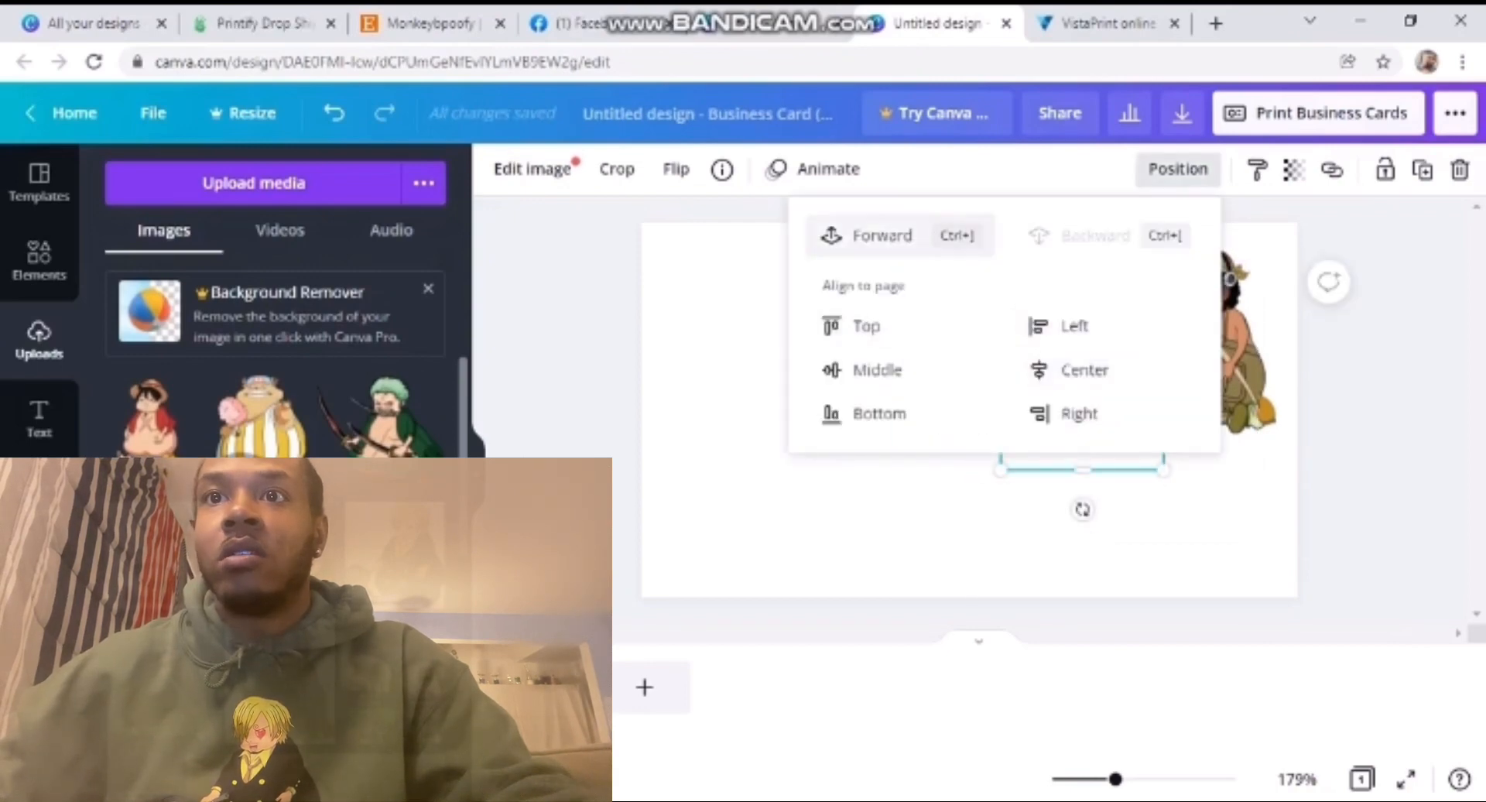
left_click(899, 236)
left_click(913, 503)
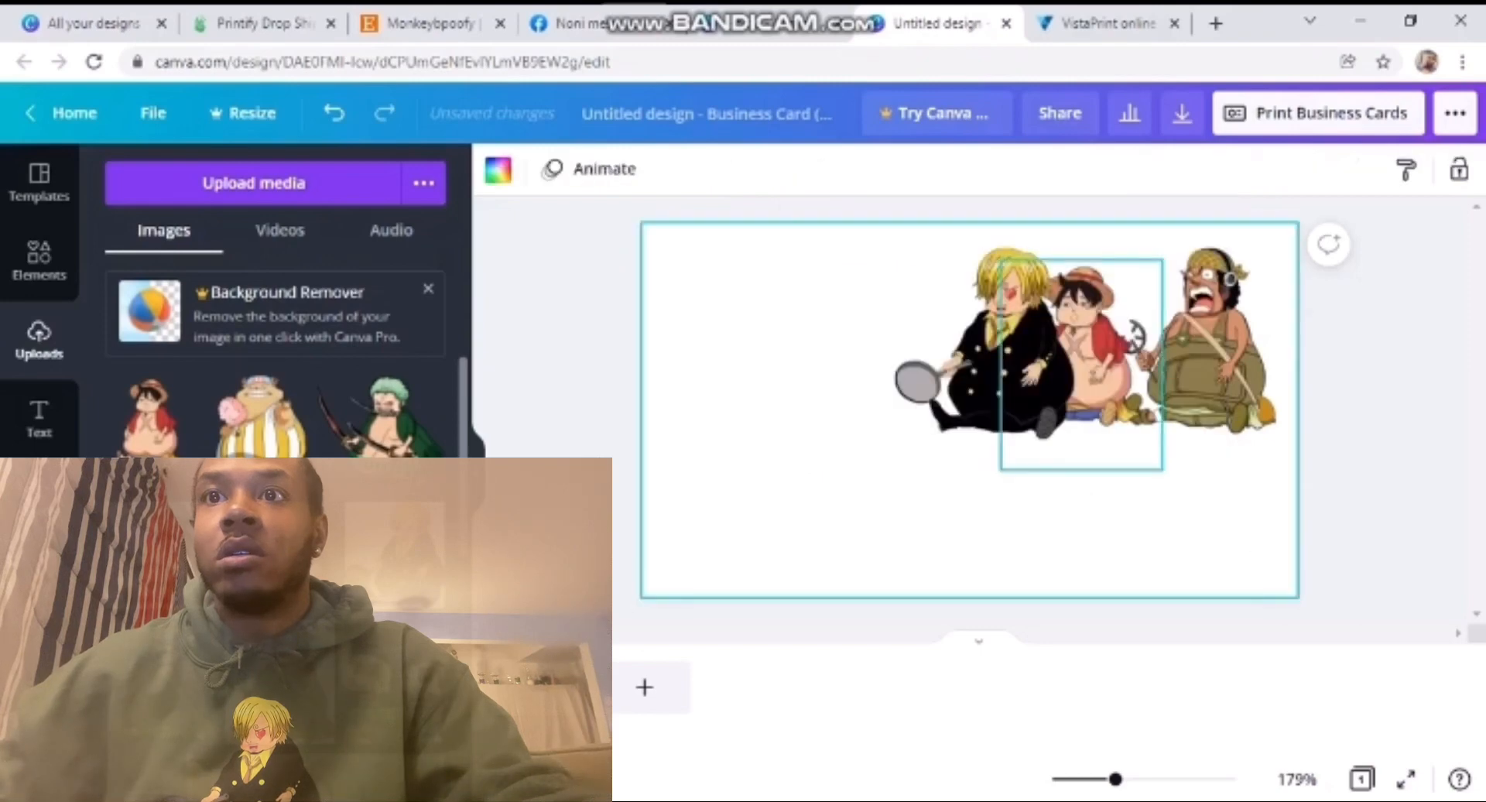
left_click(1102, 364)
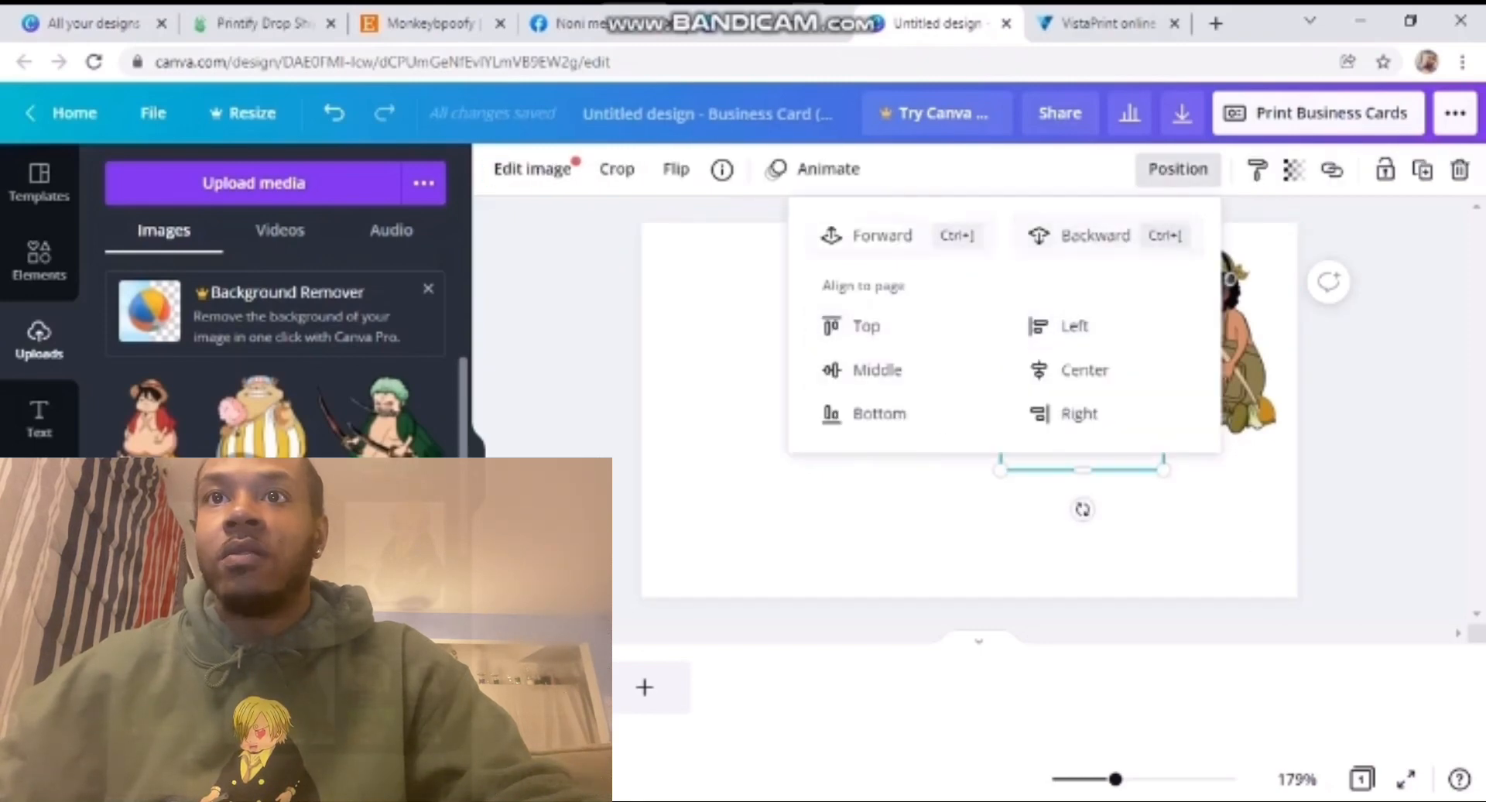
left_click(899, 236)
left_click(960, 527)
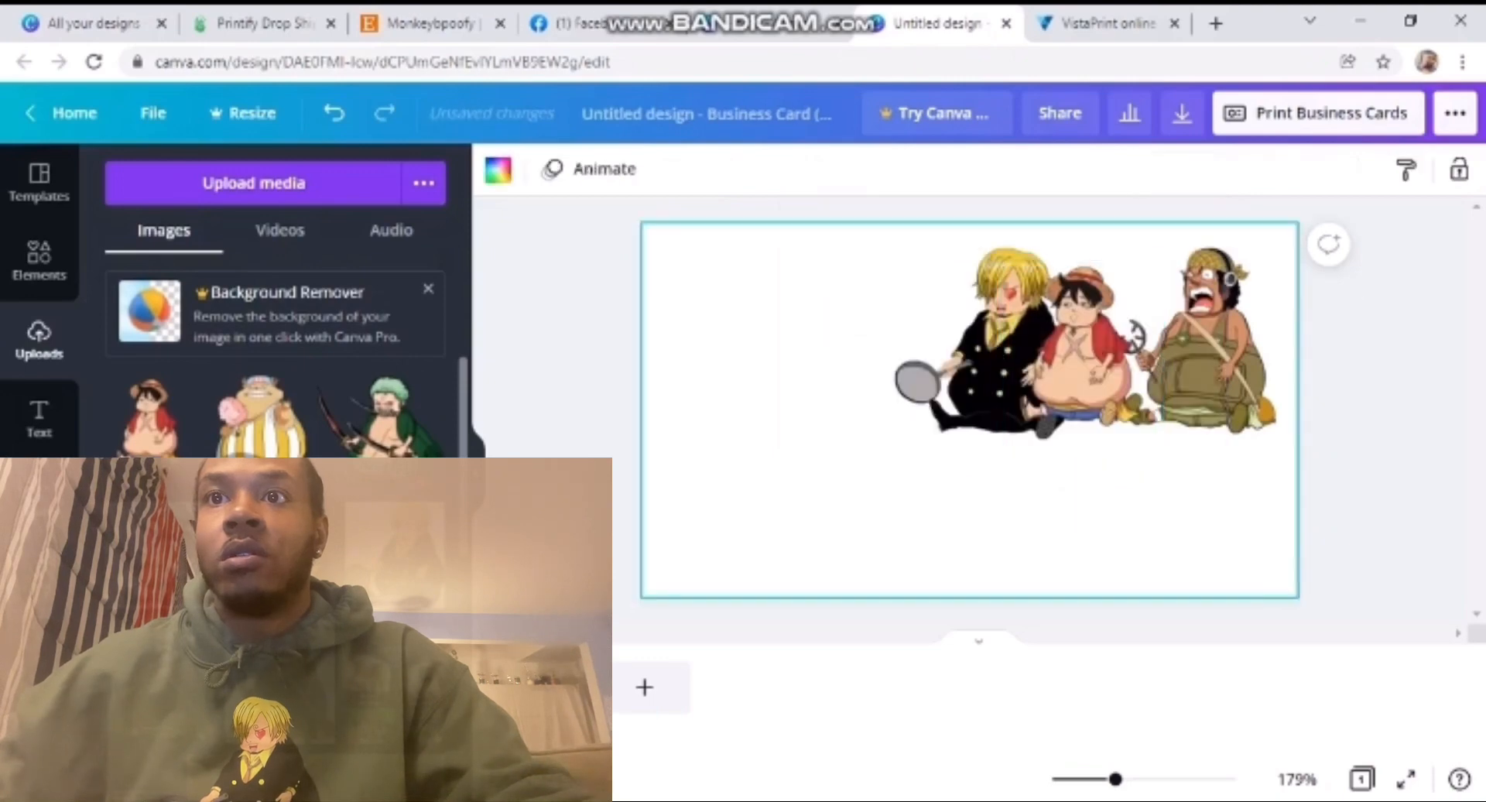
- Enlarge the straw-hat character to about the blond character's size and place it directly over the blond character
left_click_drag(1079, 364, 1015, 364)
left_click_drag(1099, 260, 1128, 223)
mouse_move(1033, 356)
left_mouse_down()
mouse_move(999, 380)
mouse_move(1011, 373)
left_mouse_up()
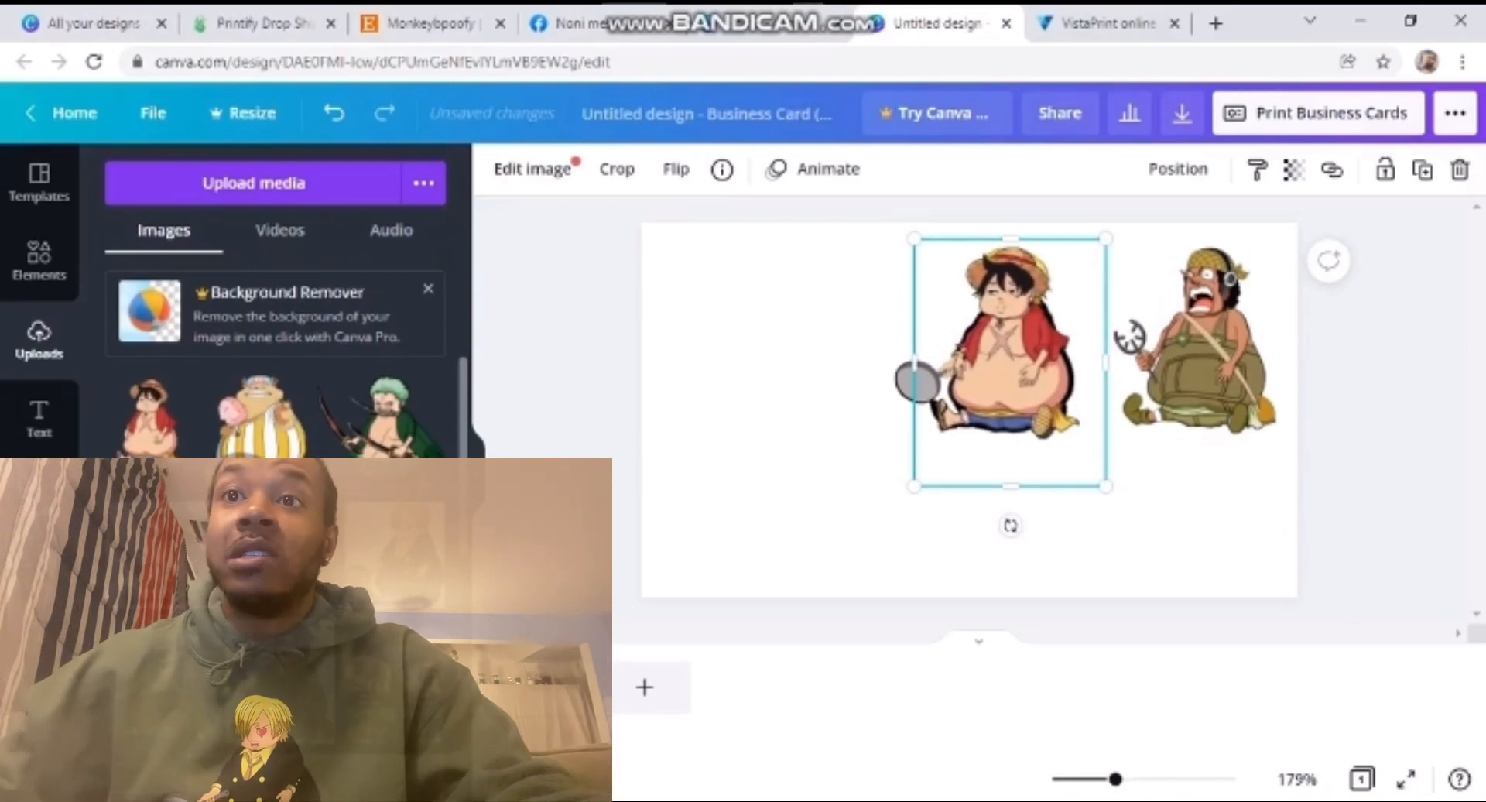
left_click_drag(1106, 239, 1124, 215)
left_click_drag(1019, 346, 1020, 352)
- Add the green-haired swordsman from the uploaded images, shrink it to match the others and place it over the straw-hat character
left_click(383, 410)
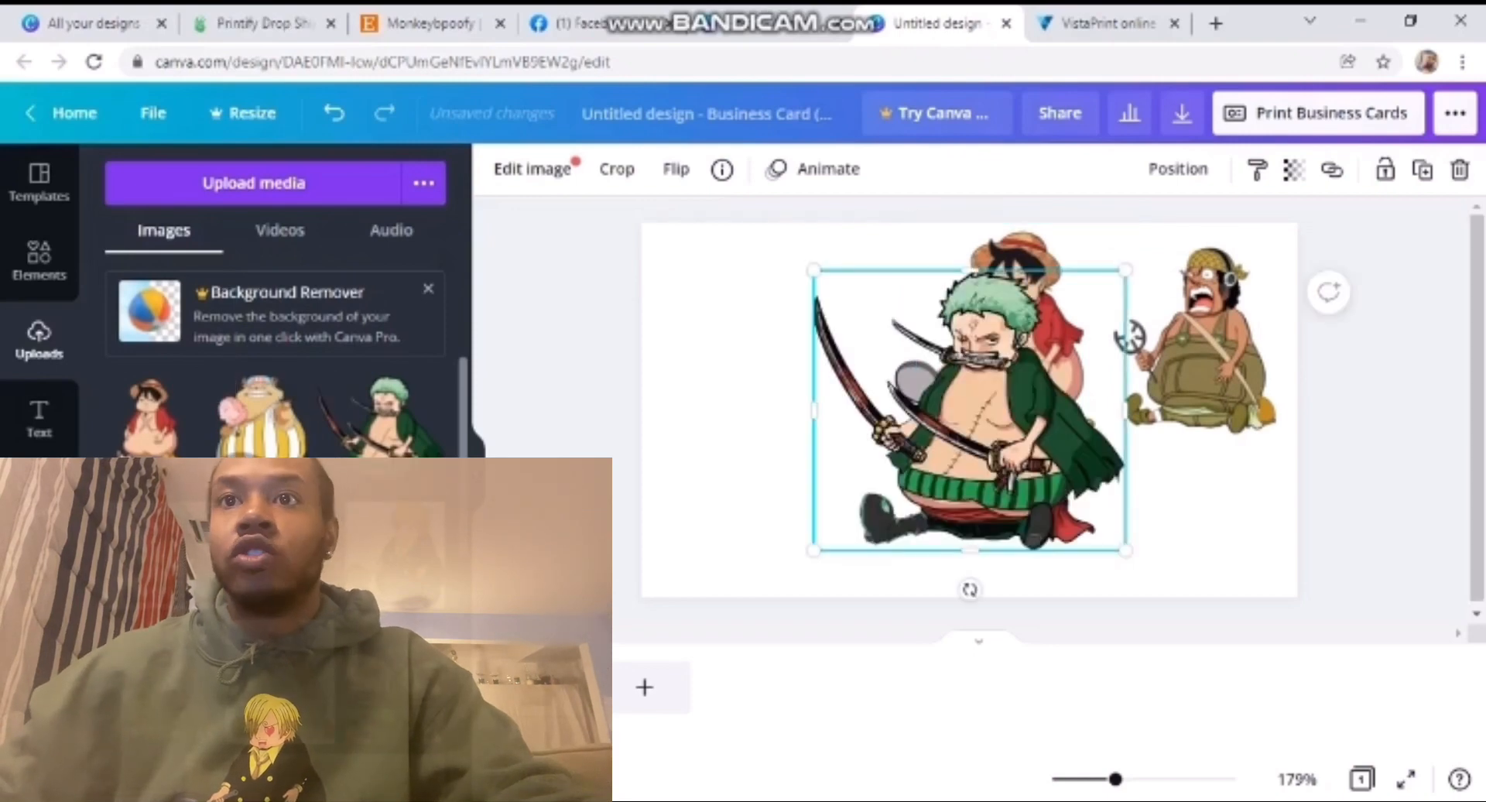
left_click_drag(812, 270, 871, 321)
left_click_drag(998, 435, 1007, 339)
left_click_drag(880, 227, 894, 241)
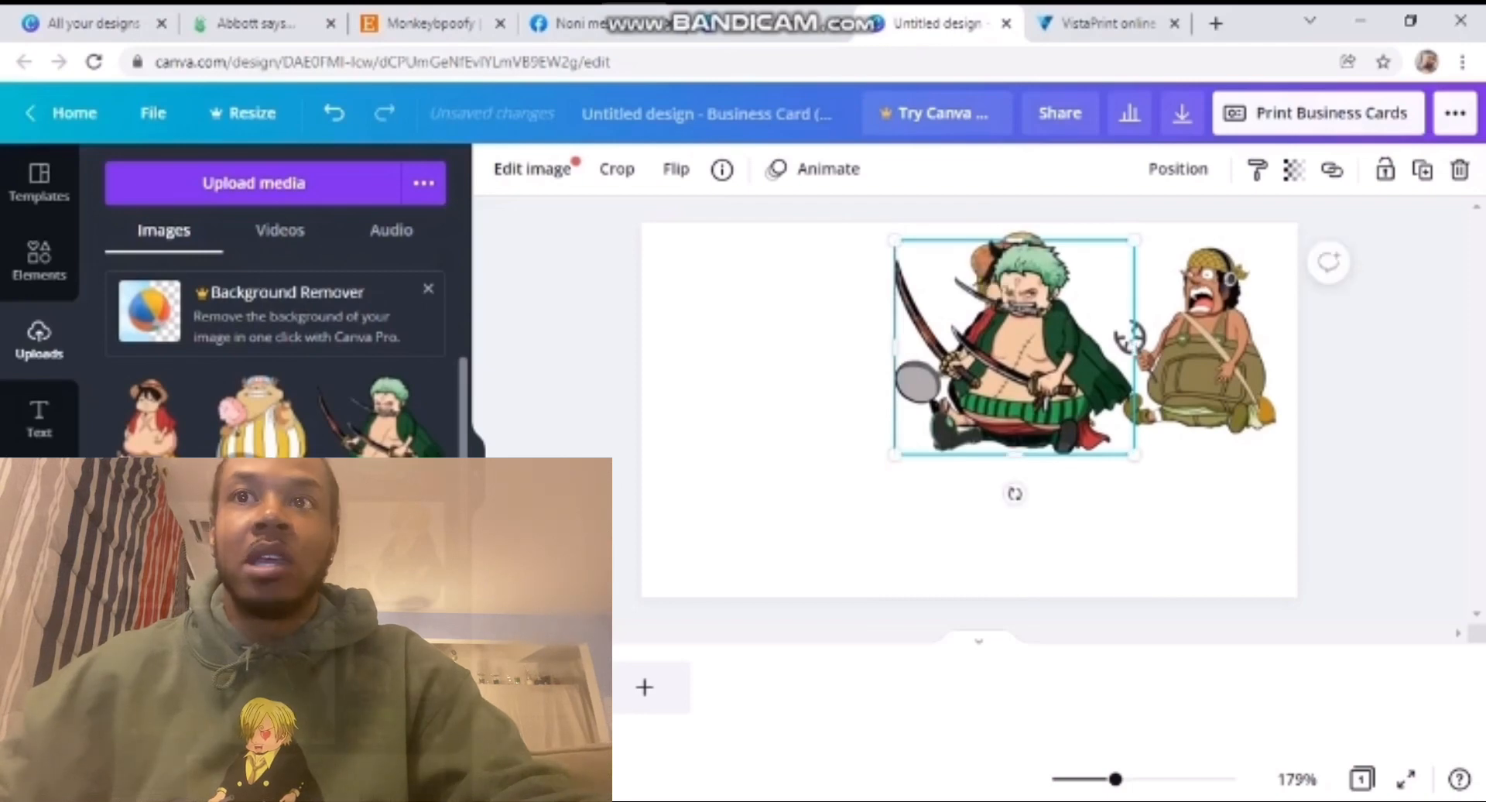
- Add the cotton-candy character in yellow stripes from the uploads, shrink it and place it at the card's upper left
left_click(260, 414)
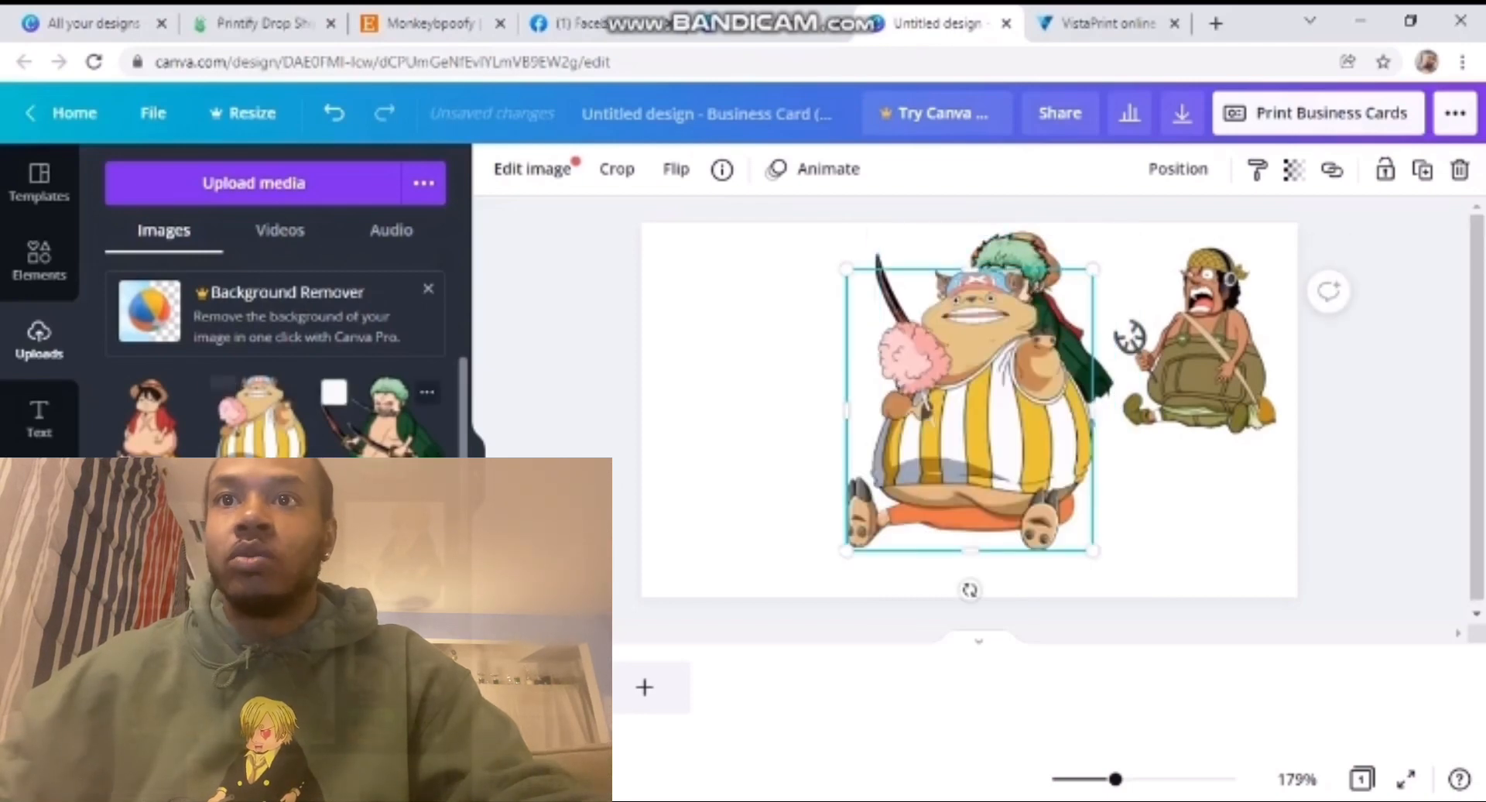
left_click_drag(969, 410, 1001, 363)
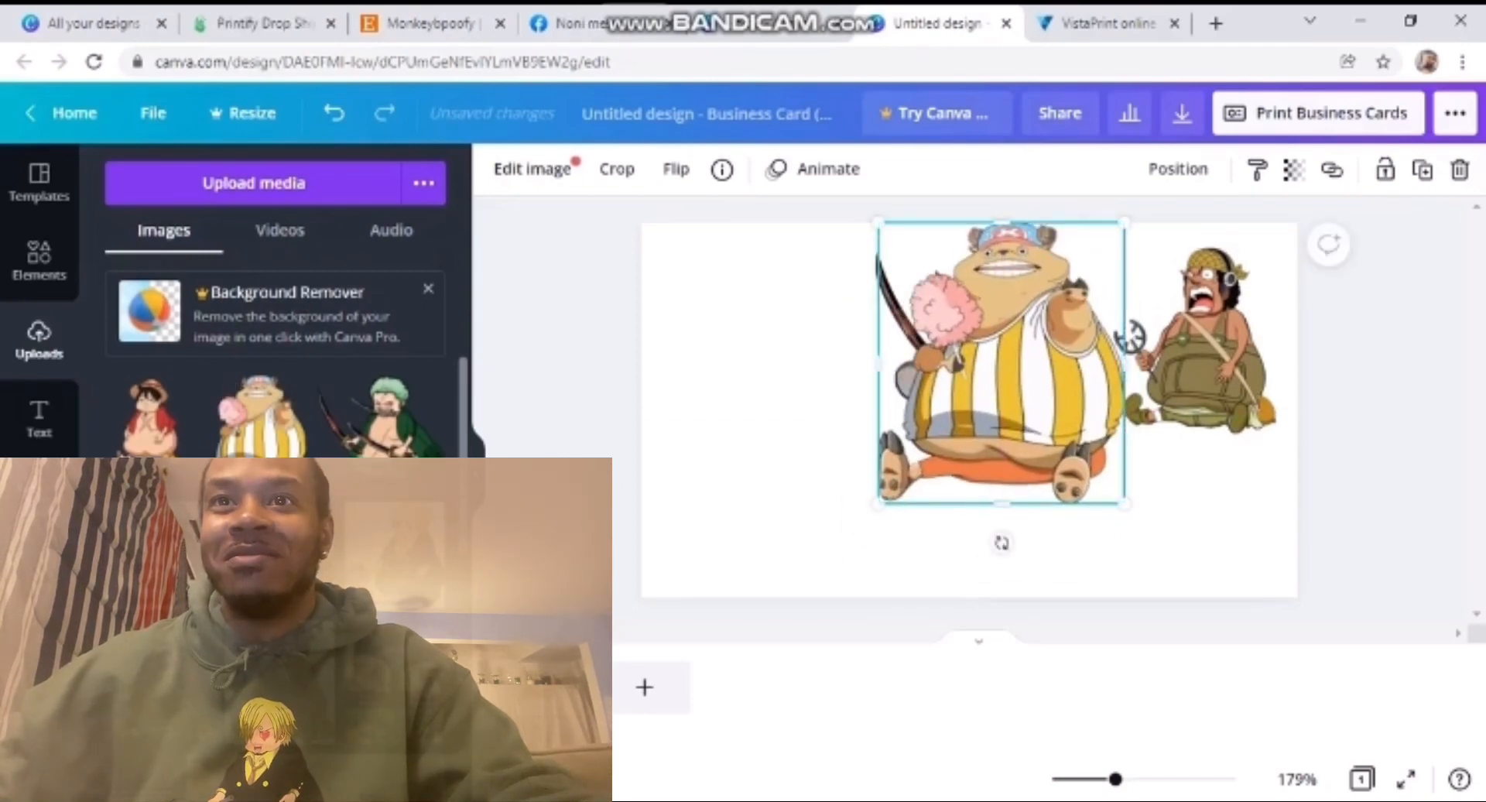
left_click_drag(877, 222, 928, 279)
left_click_drag(1026, 391, 777, 345)
left_click_drag(679, 232, 695, 253)
left_click_drag(782, 352, 748, 341)
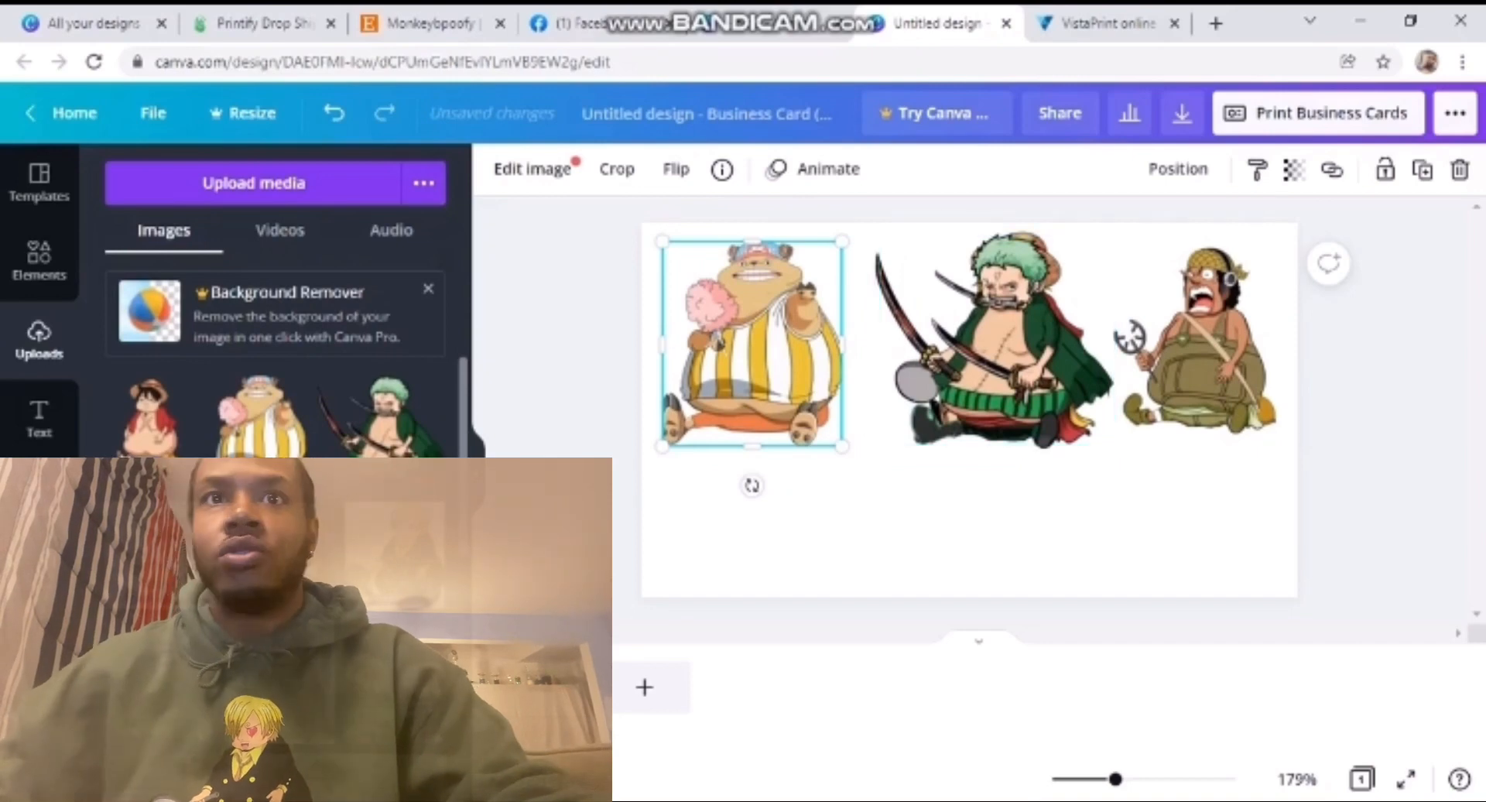
- Move the swordsman left beside the cotton-candy character and send the cotton-candy character backward behind the swordsman's blades
left_click_drag(994, 341, 899, 338)
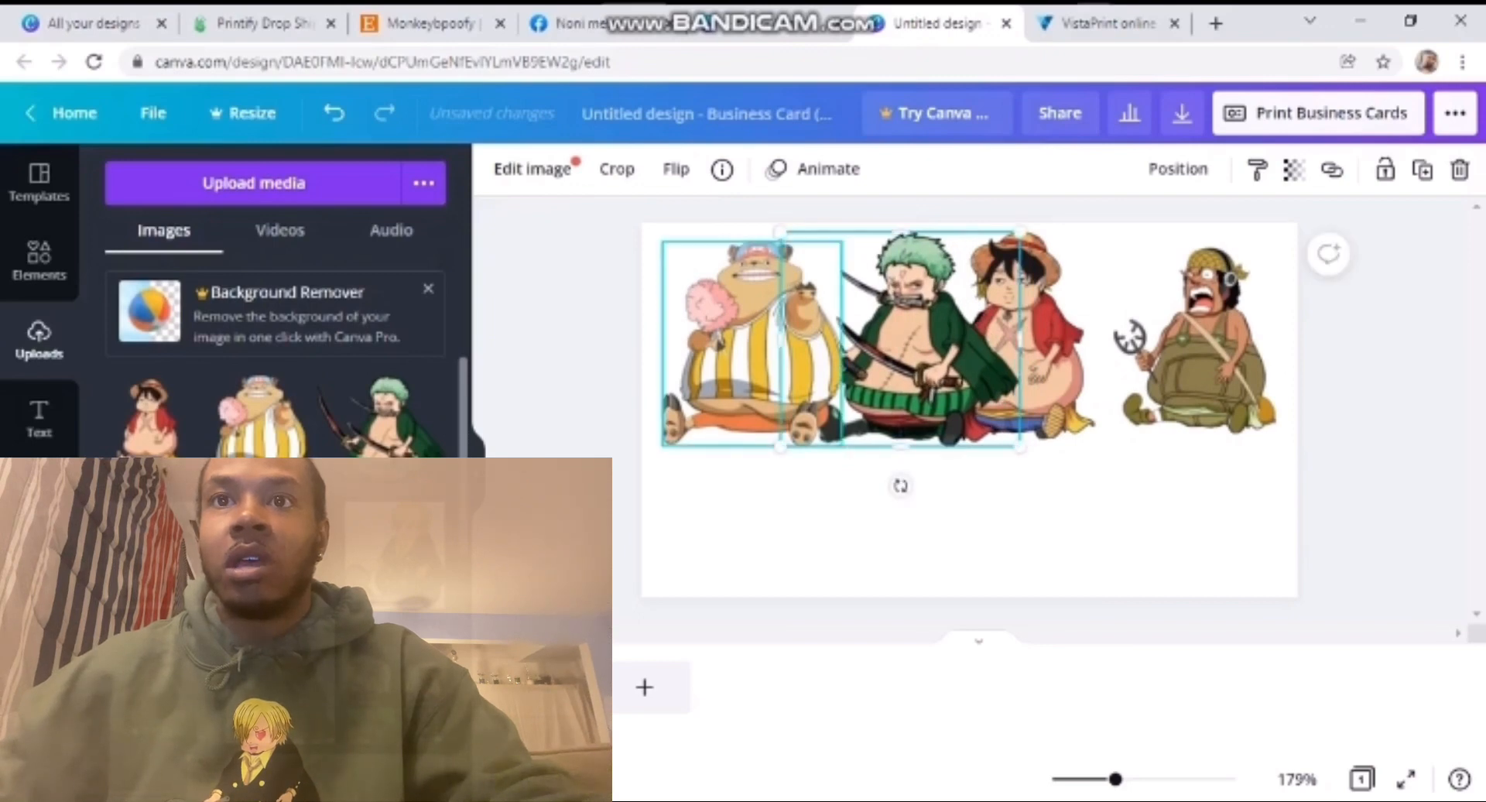
left_click(754, 344)
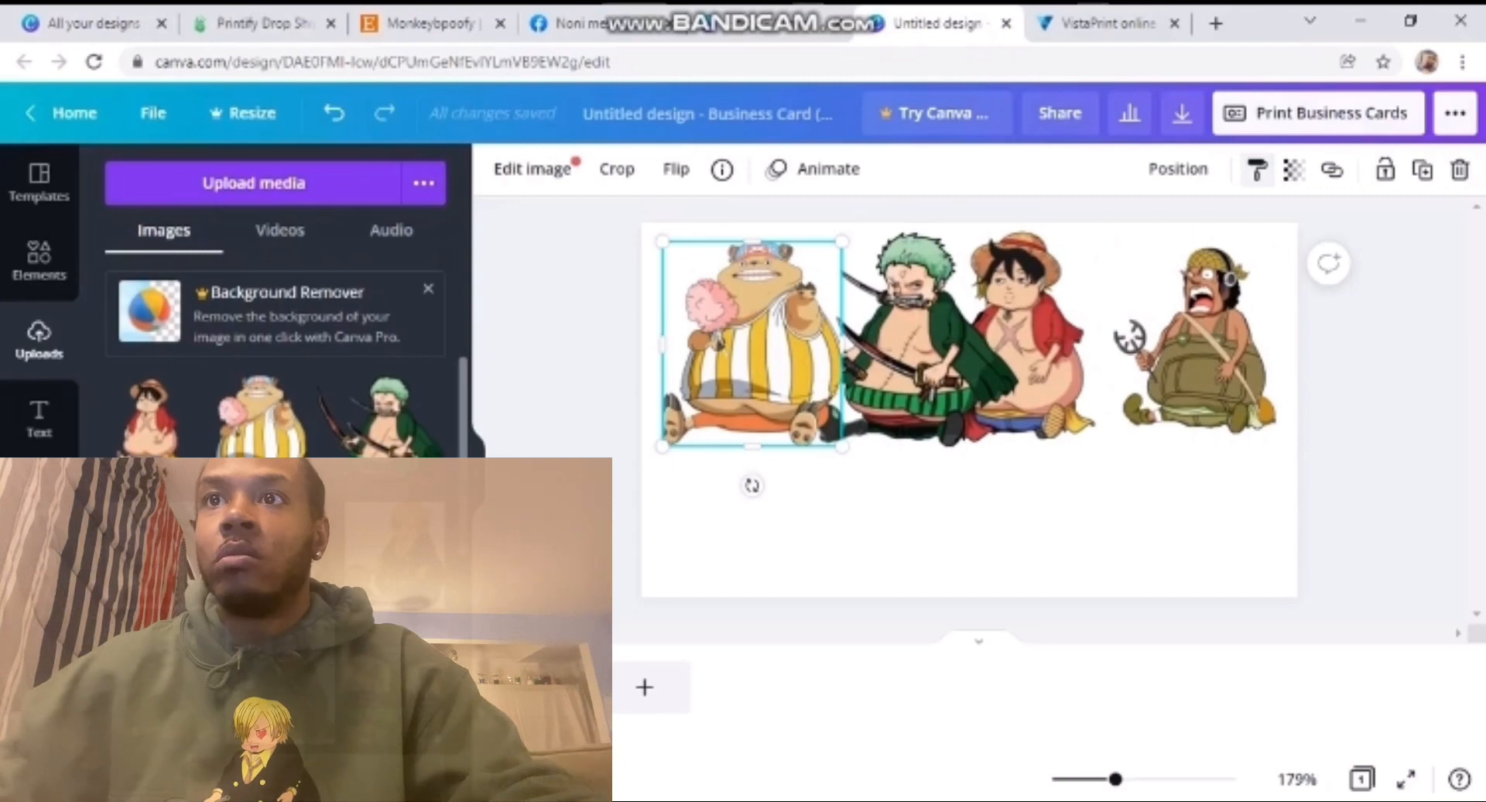
left_click(1178, 169)
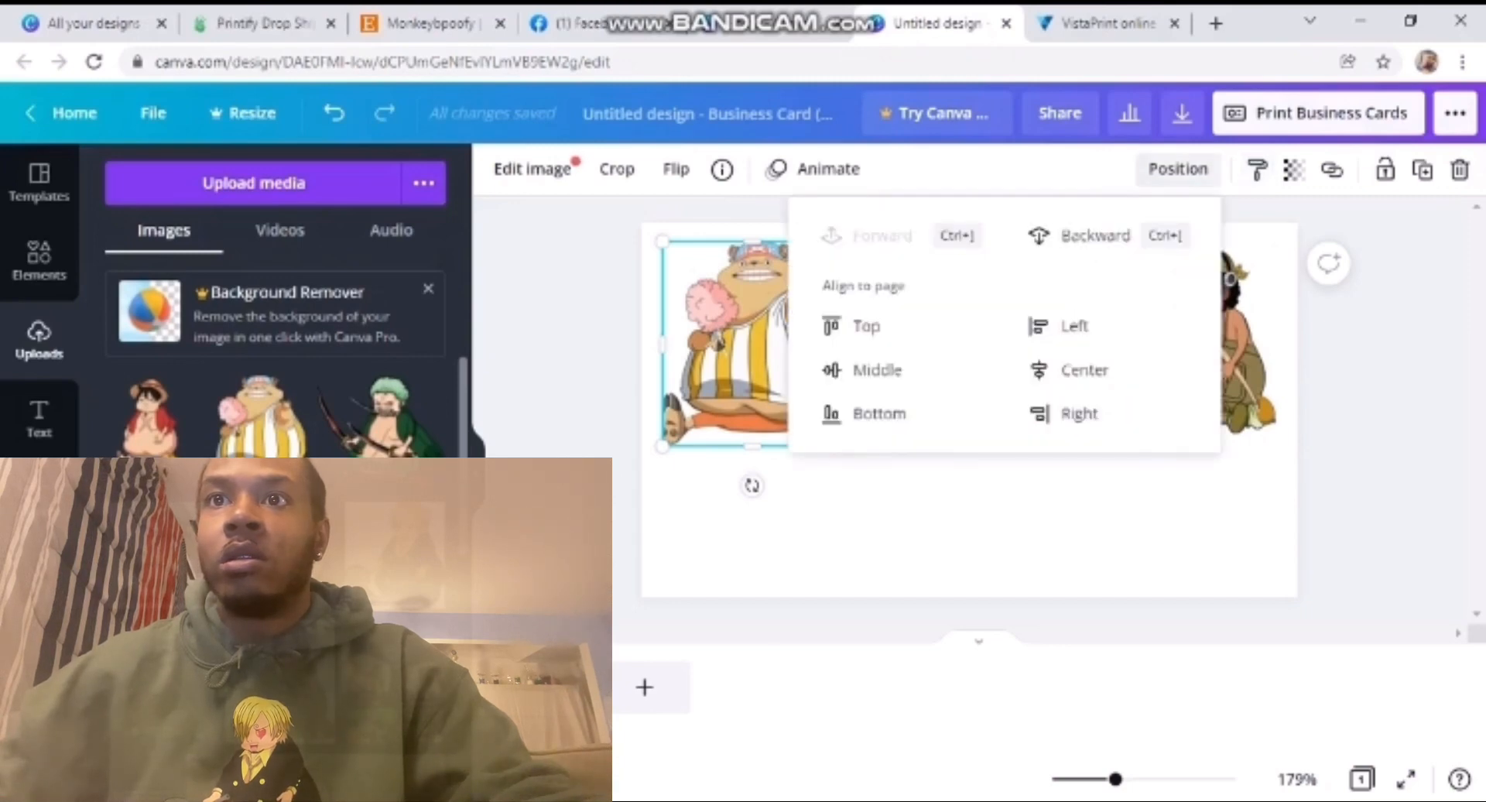
key("ctrl+bracketleft")
left_click(1122, 489)
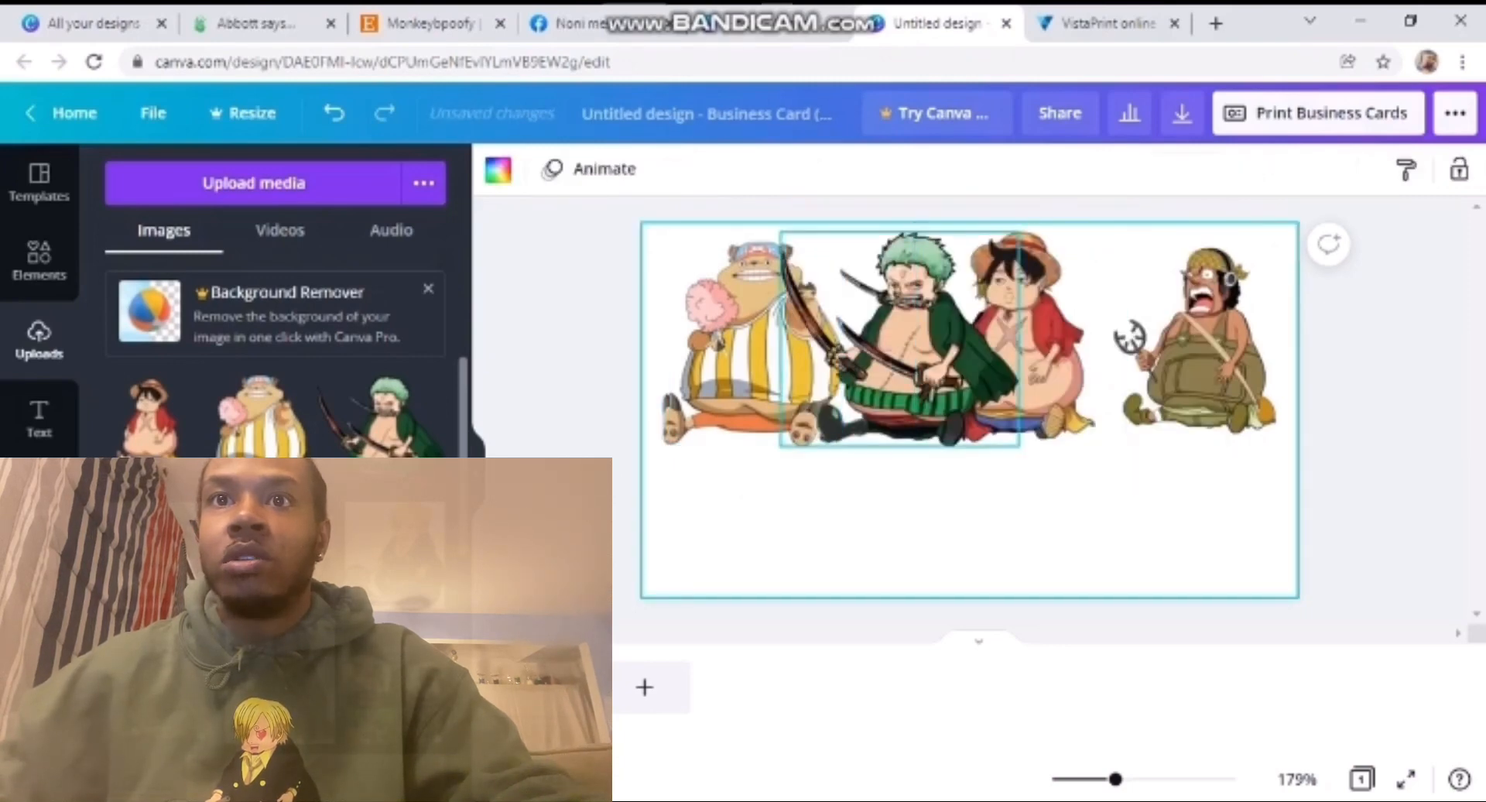
- Nudge the swordsman slightly left and down and the cotton-candy character slightly up and left to refine their overlap
left_click(909, 341)
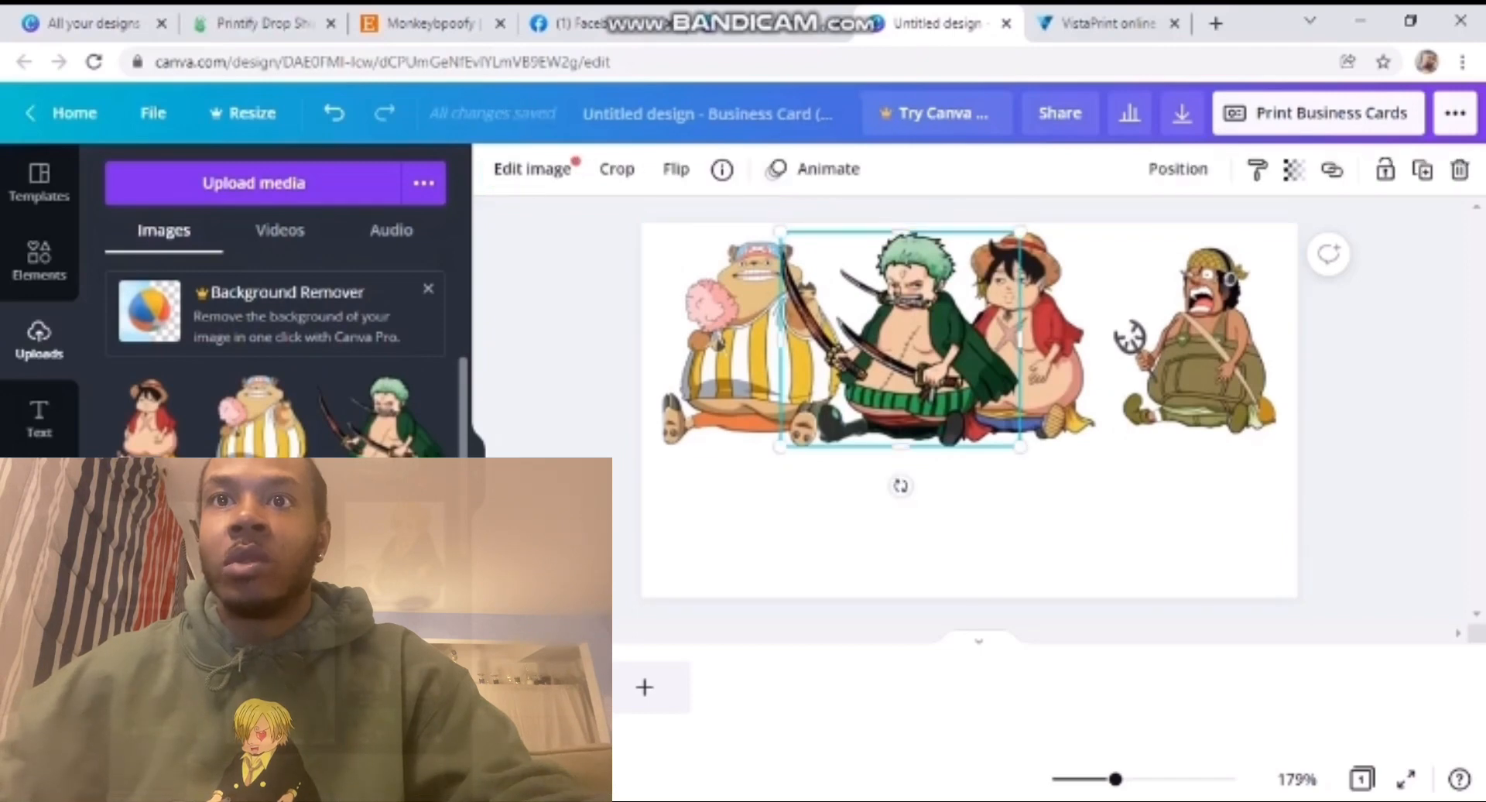
left_click_drag(909, 340, 904, 341)
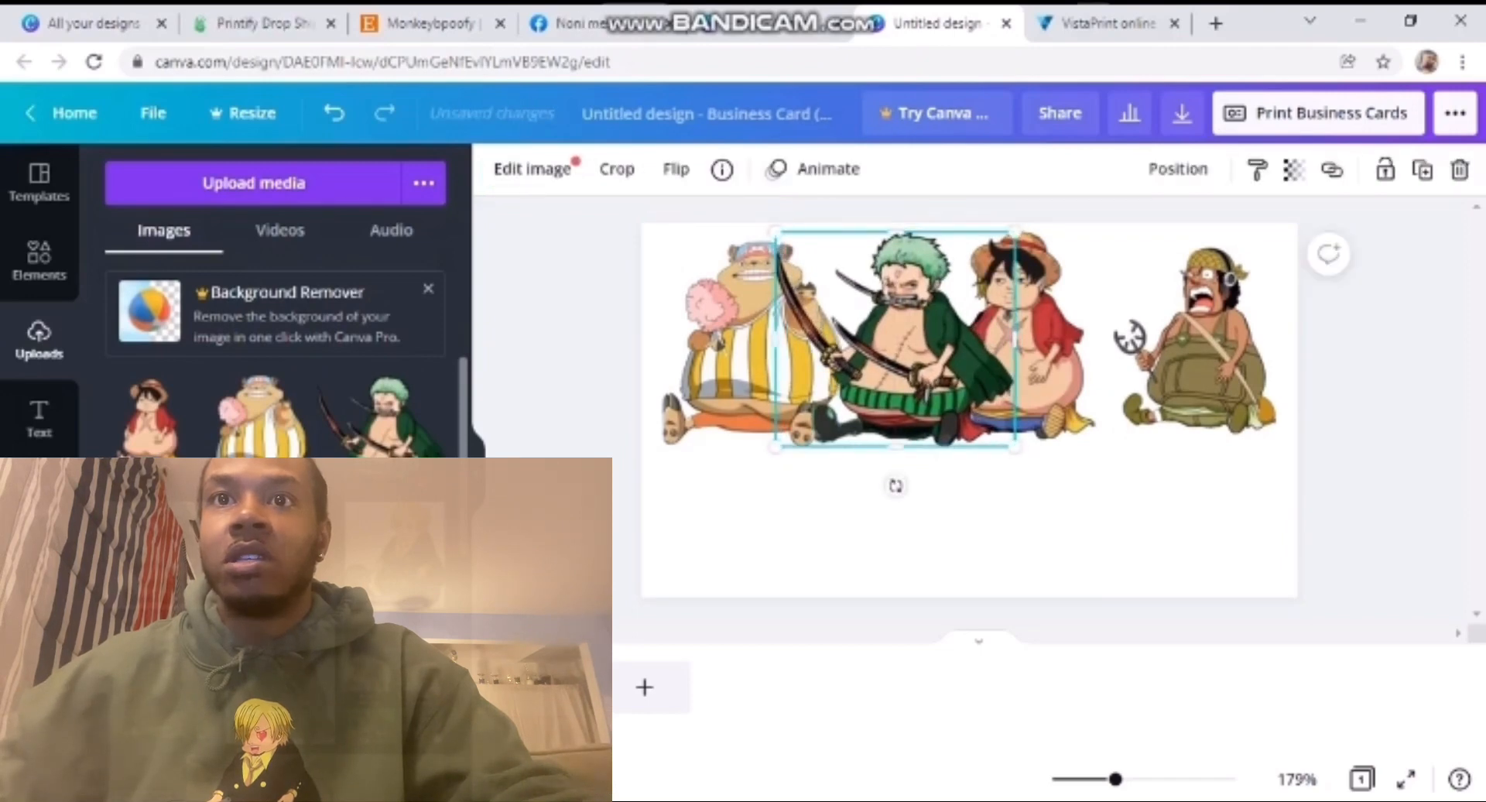
left_click(735, 348)
left_click_drag(735, 349, 731, 341)
left_click(898, 340)
left_click_drag(898, 340, 891, 345)
left_click(885, 487)
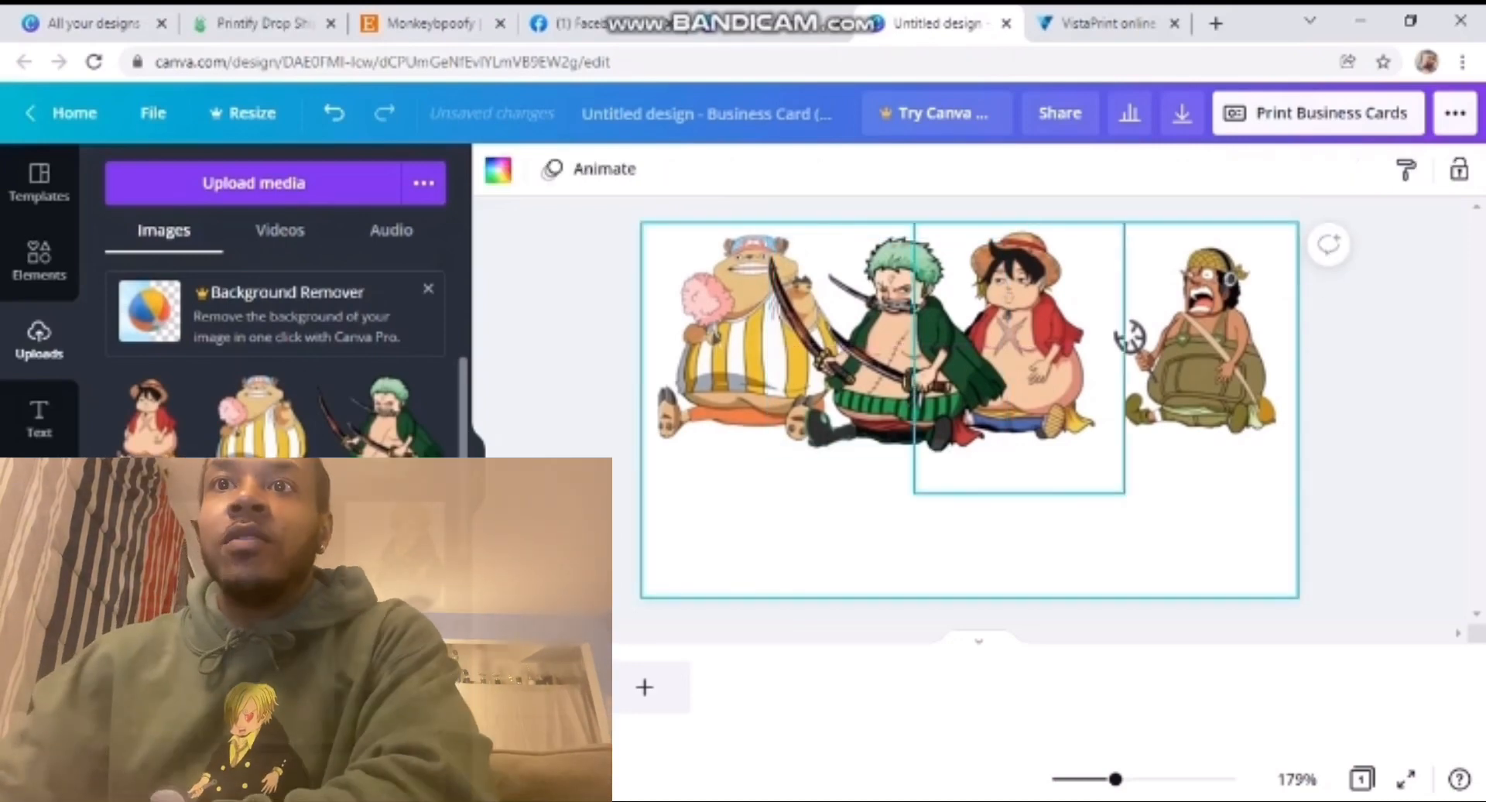
- Lower the straw-hat character slightly and bring it forward in front of the swordsman
left_click(1120, 338)
left_click_drag(1129, 338, 1130, 350)
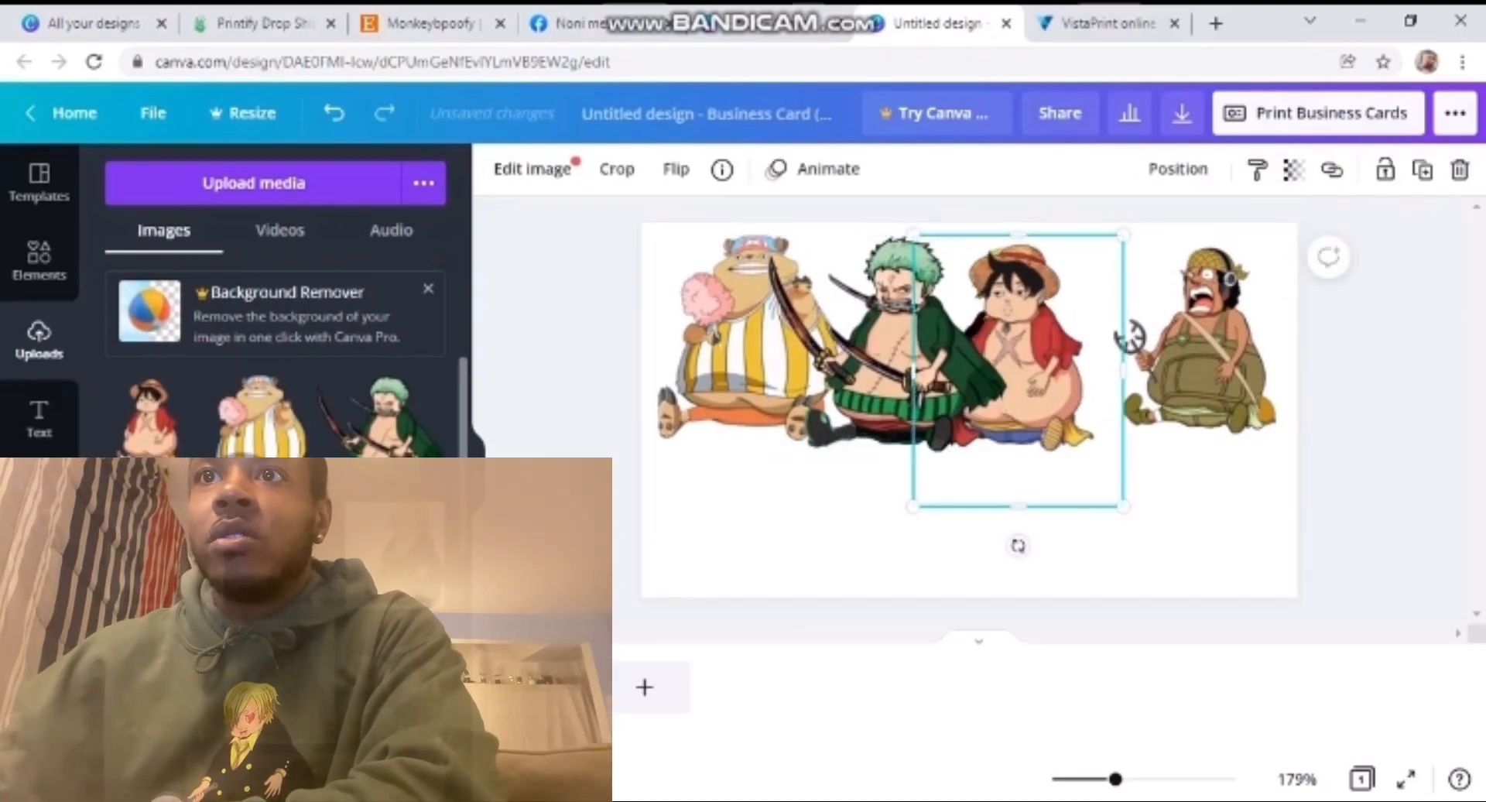
left_click(1177, 169)
left_click(861, 236)
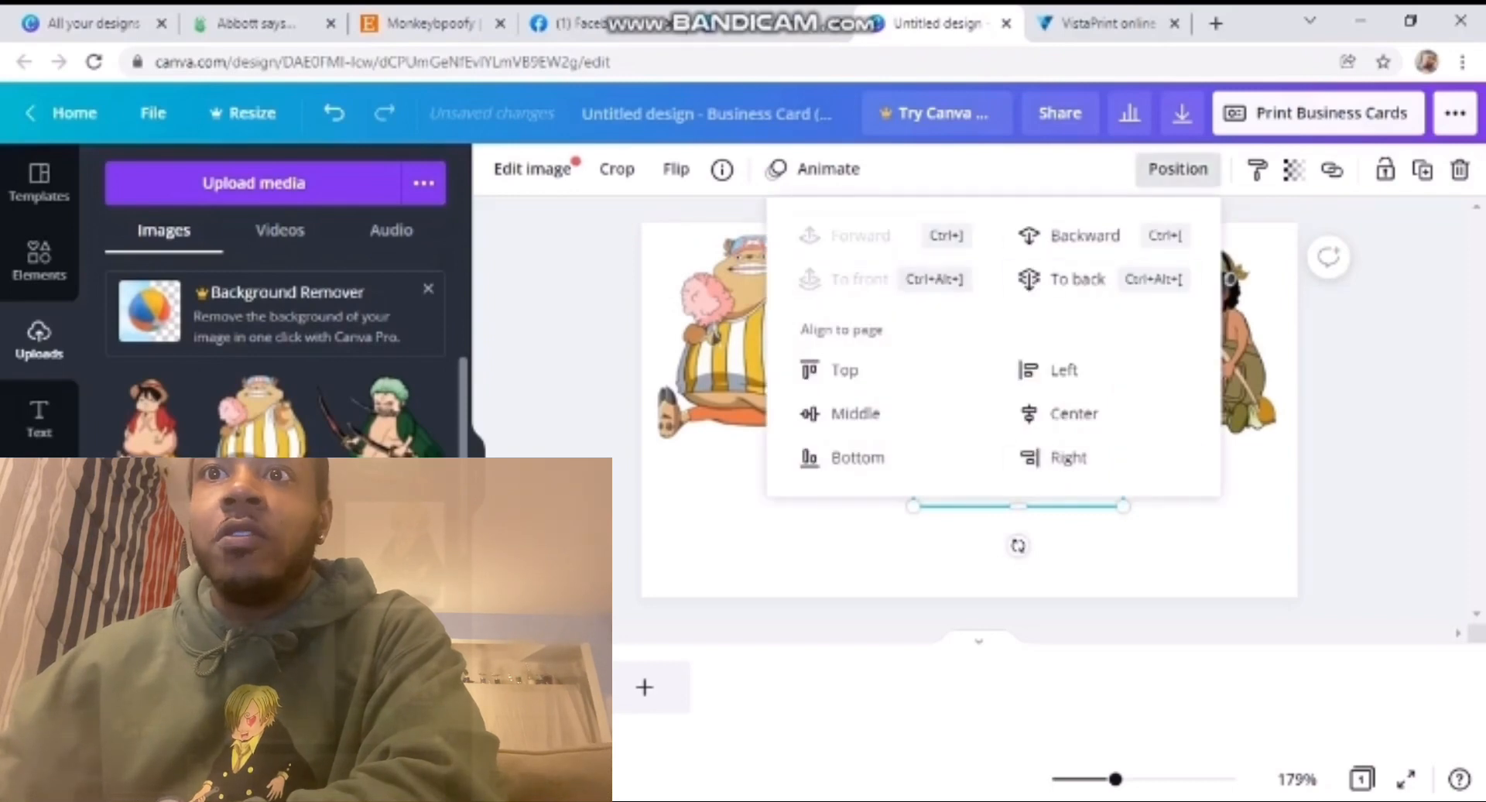
left_click(874, 534)
- Move the straw-hat character left to overlap the swordsman's right side, and move the blond character right in front of the slingshot character
left_click_drag(1128, 337, 1081, 337)
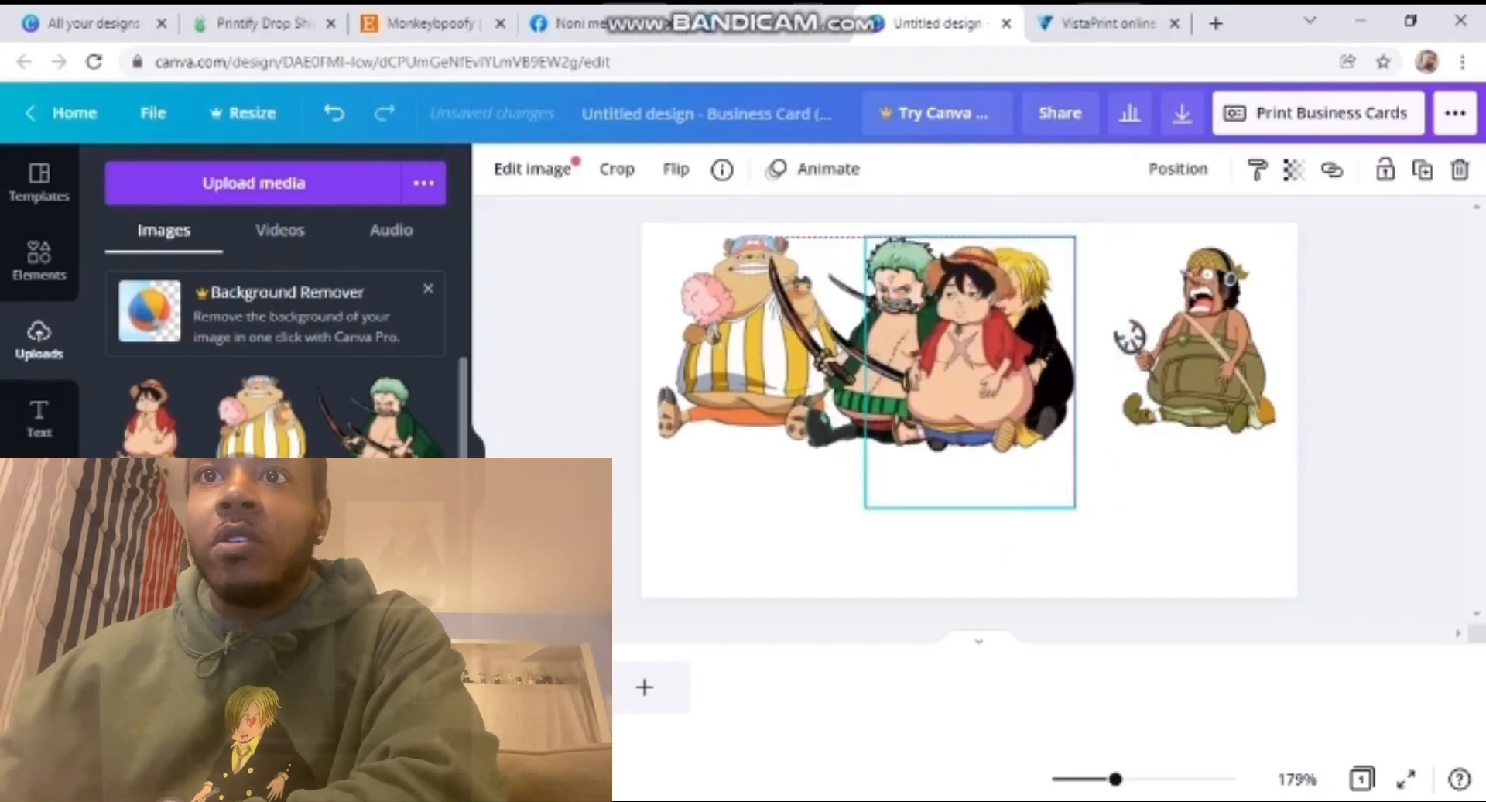
left_click_drag(970, 363, 895, 364)
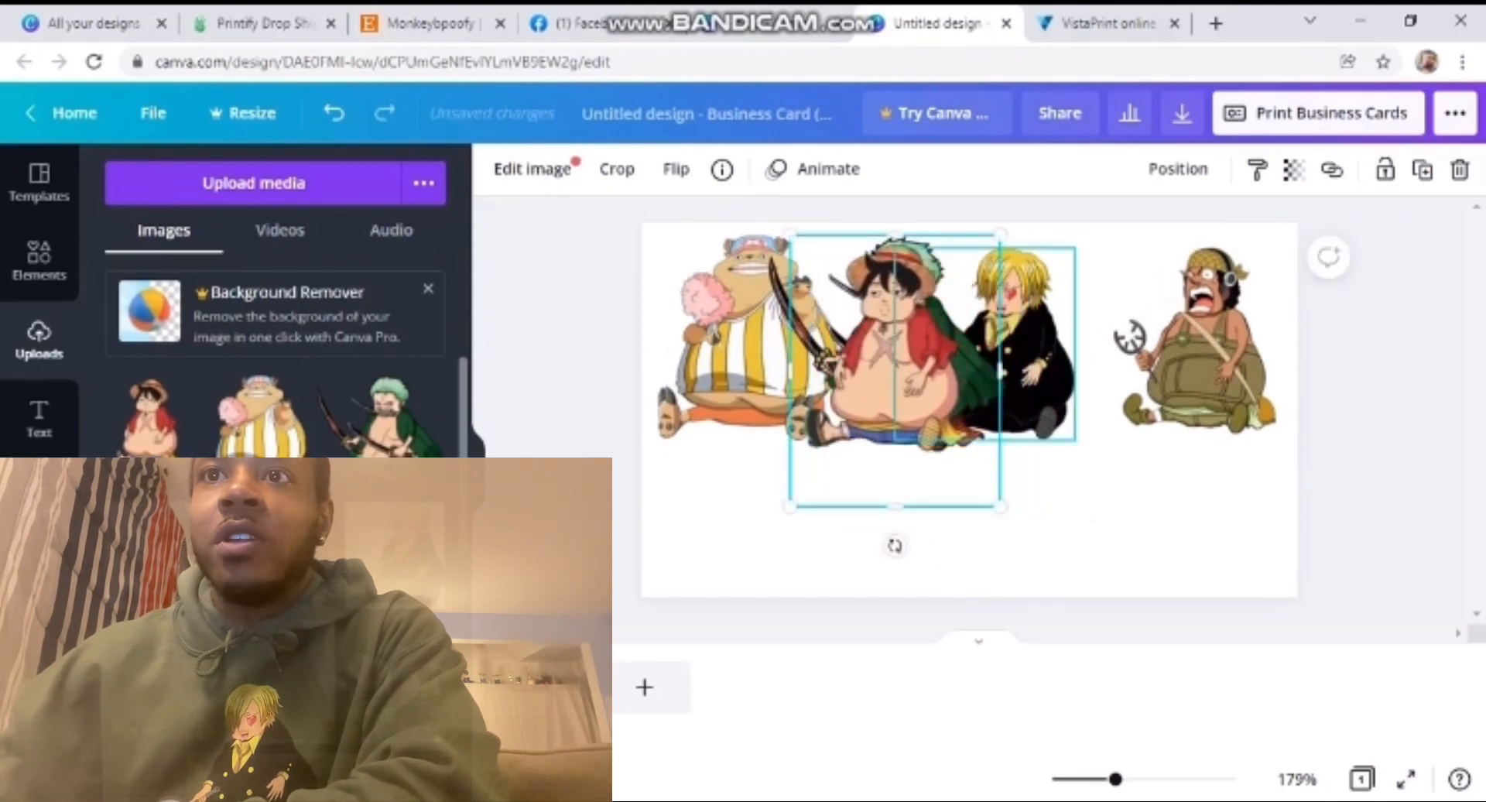
left_click_drag(1039, 348, 1176, 348)
left_click_drag(895, 364, 971, 363)
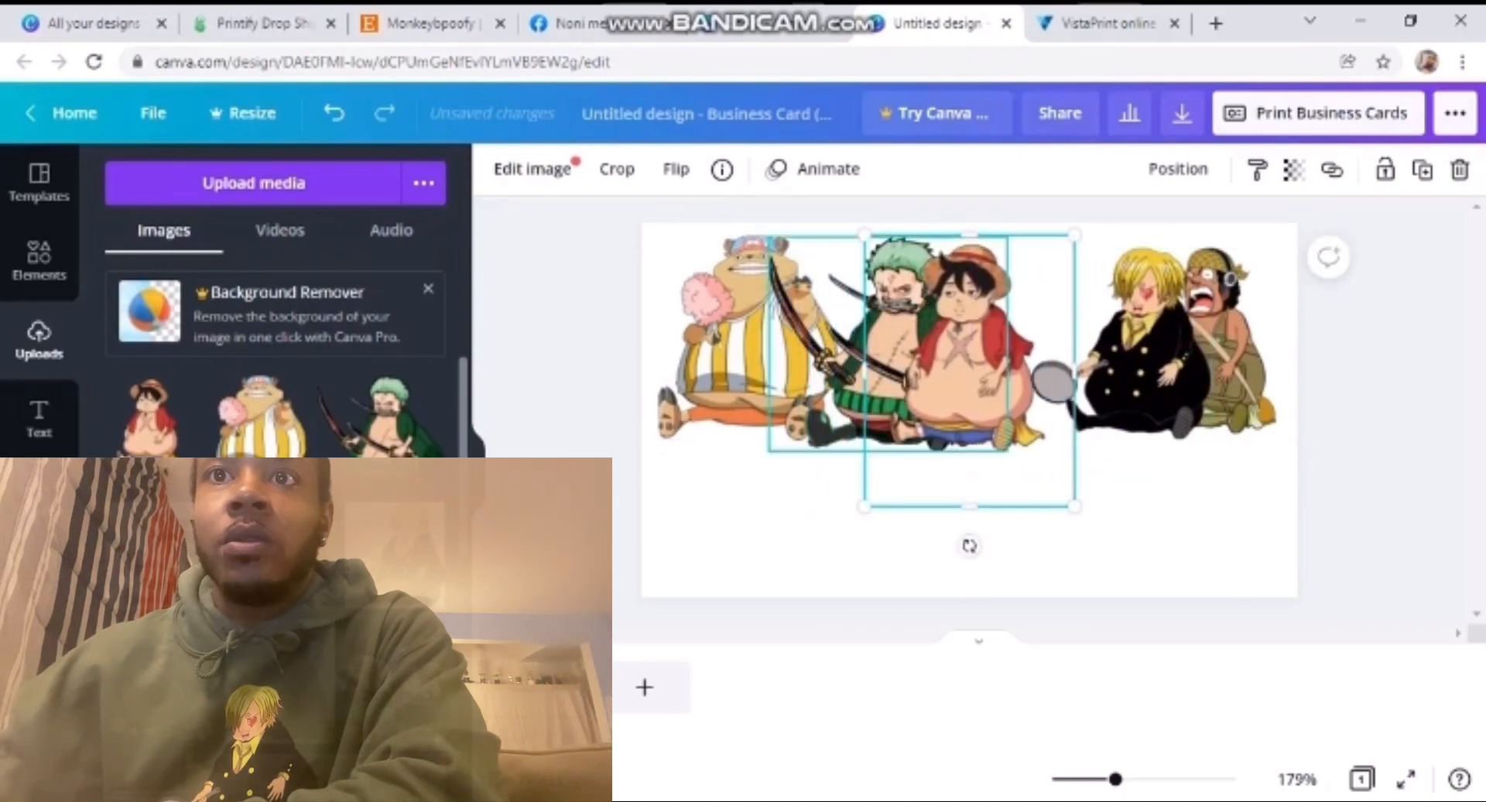
- Shrink the swordsman and the straw-hat character slightly and reposition them so their top edges line up with the blond character
left_click(842, 372)
left_click_drag(841, 371, 835, 371)
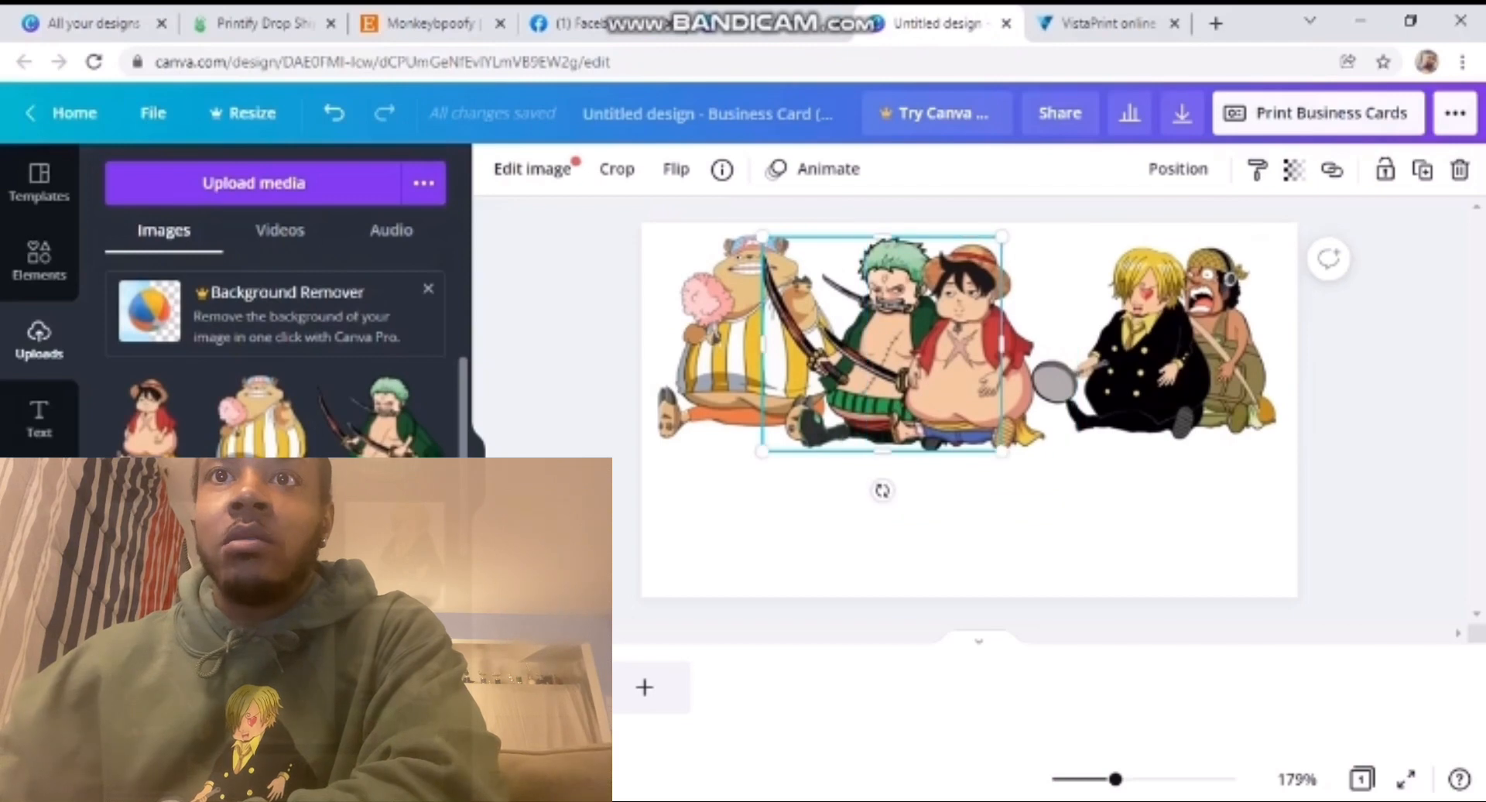
left_click_drag(762, 236, 774, 248)
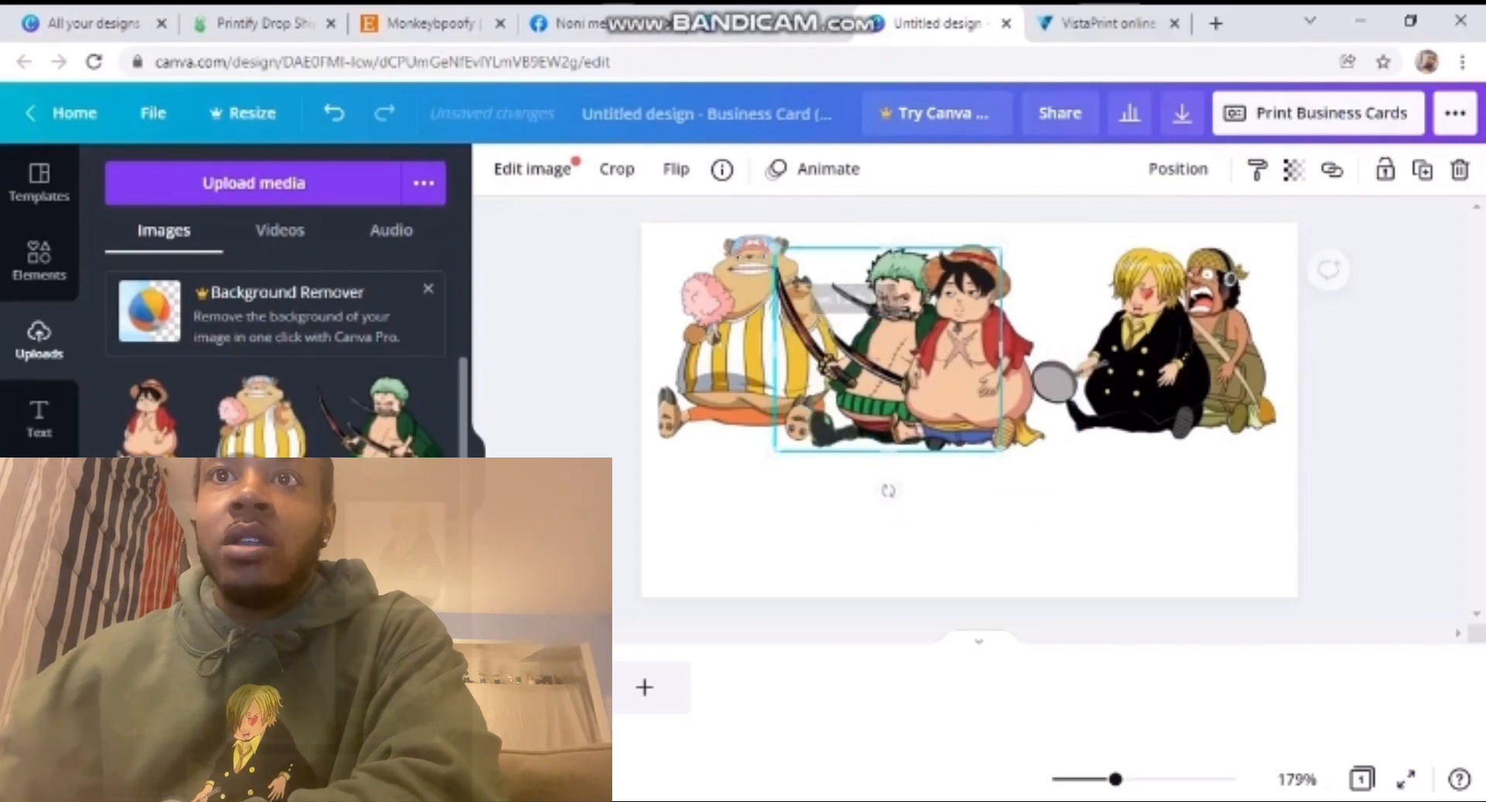
left_click_drag(882, 341, 877, 340)
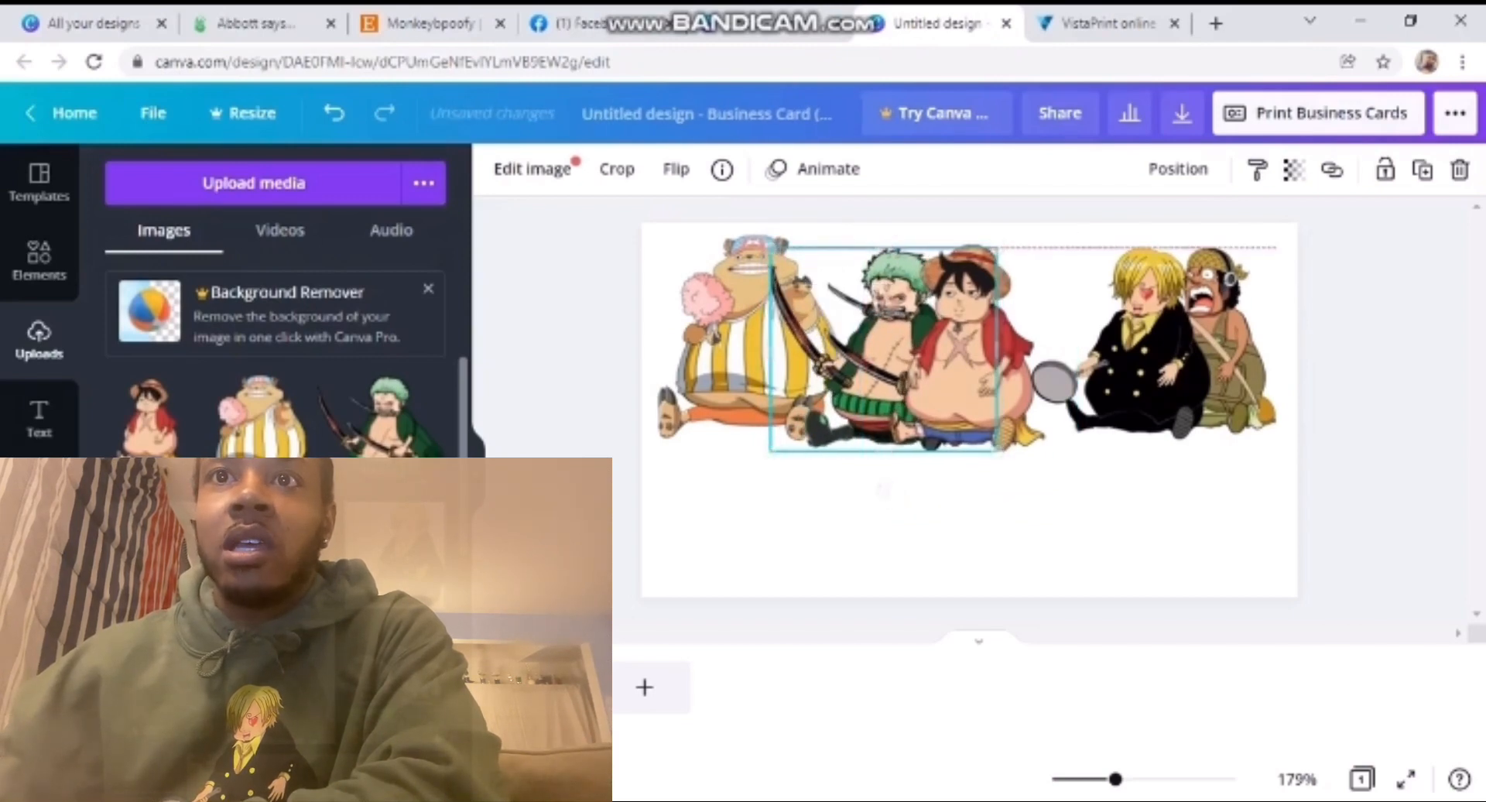
left_click(883, 487)
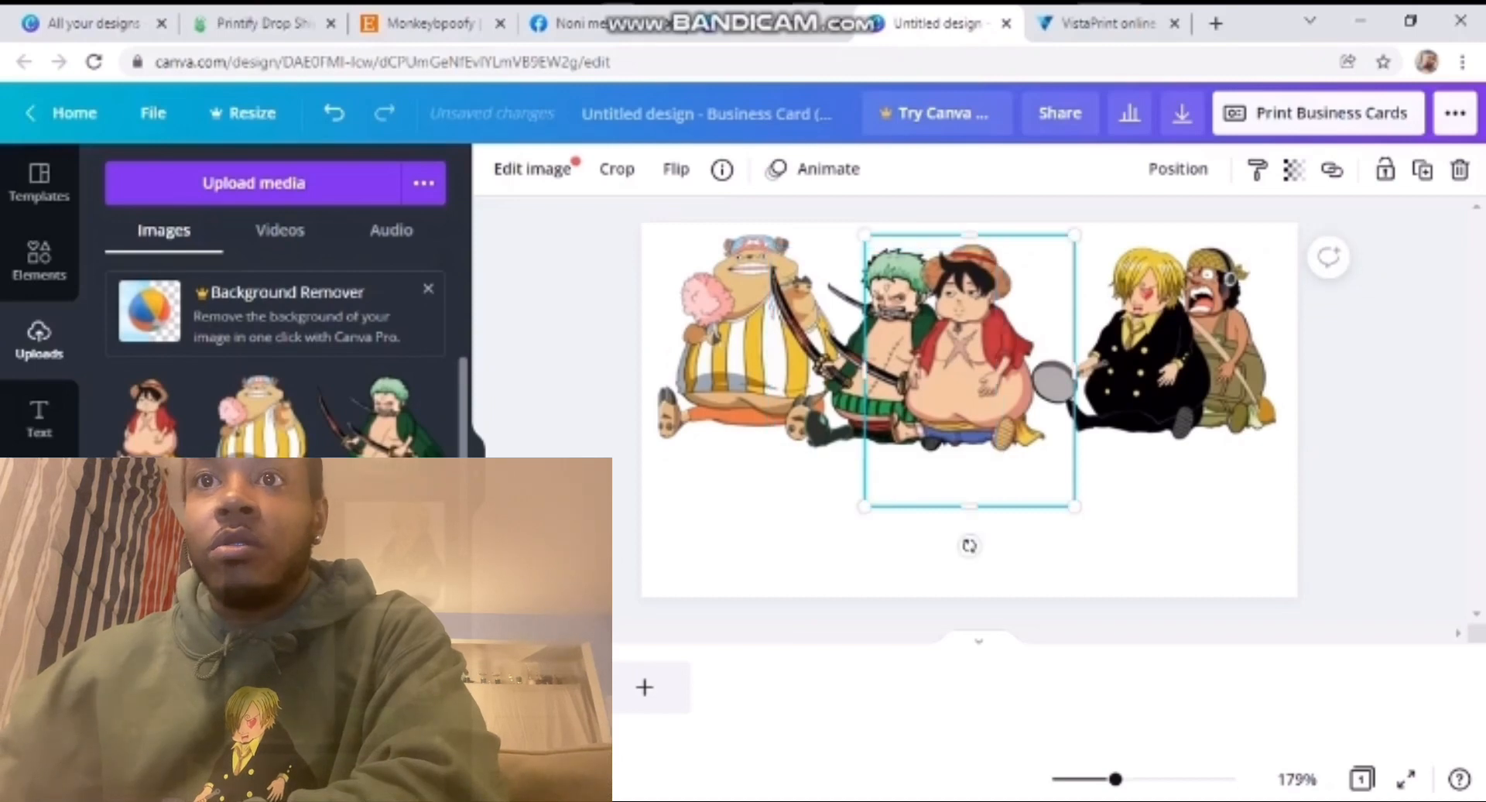
left_click_drag(865, 234, 879, 253)
mouse_move(977, 379)
left_mouse_down()
mouse_move(970, 361)
mouse_move(968, 374)
left_mouse_up()
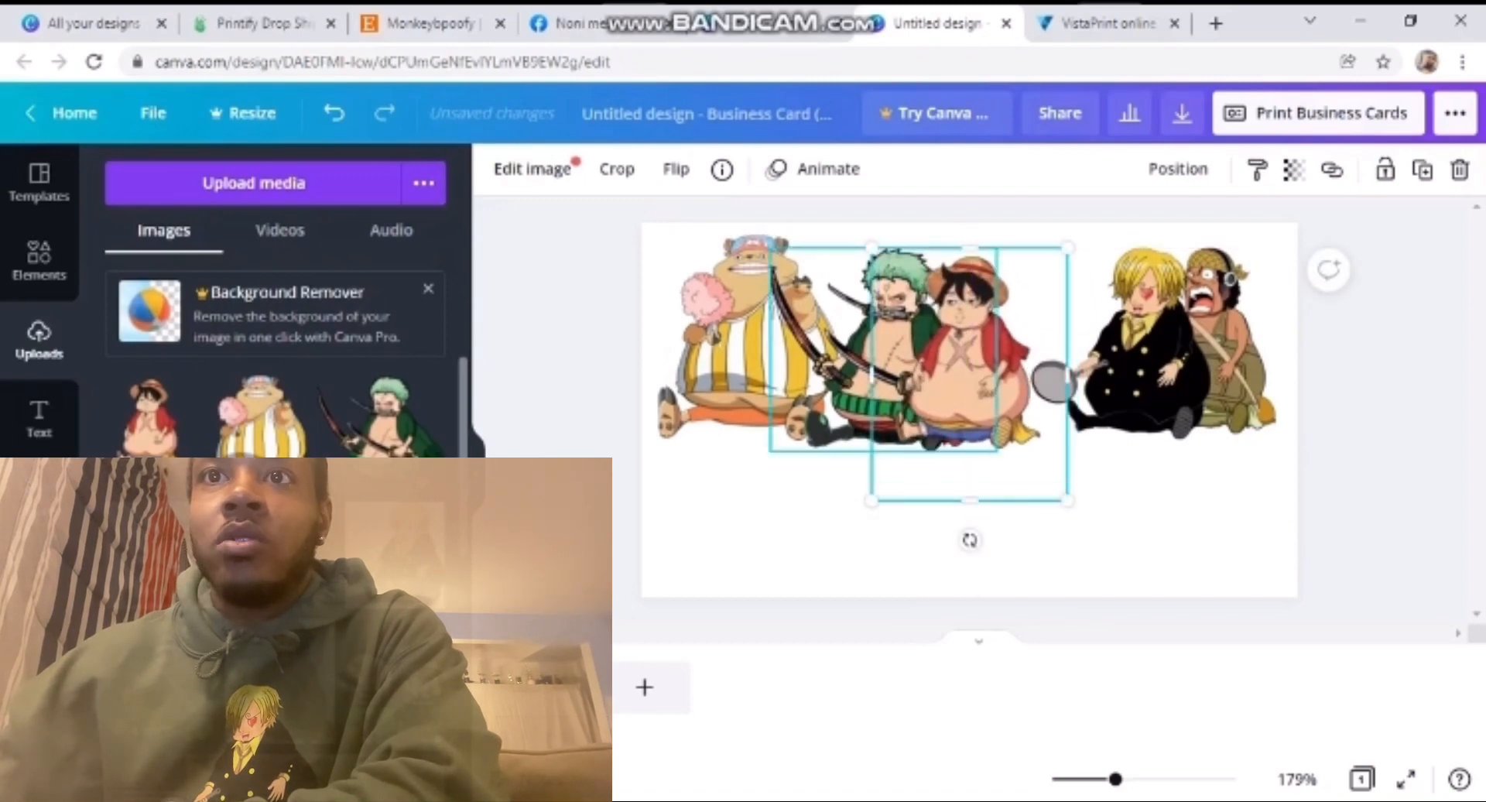
- Shift the swordsman slightly left and the cotton-candy character slightly right so they overlap more closely
left_click(861, 360)
left_click_drag(861, 360, 848, 360)
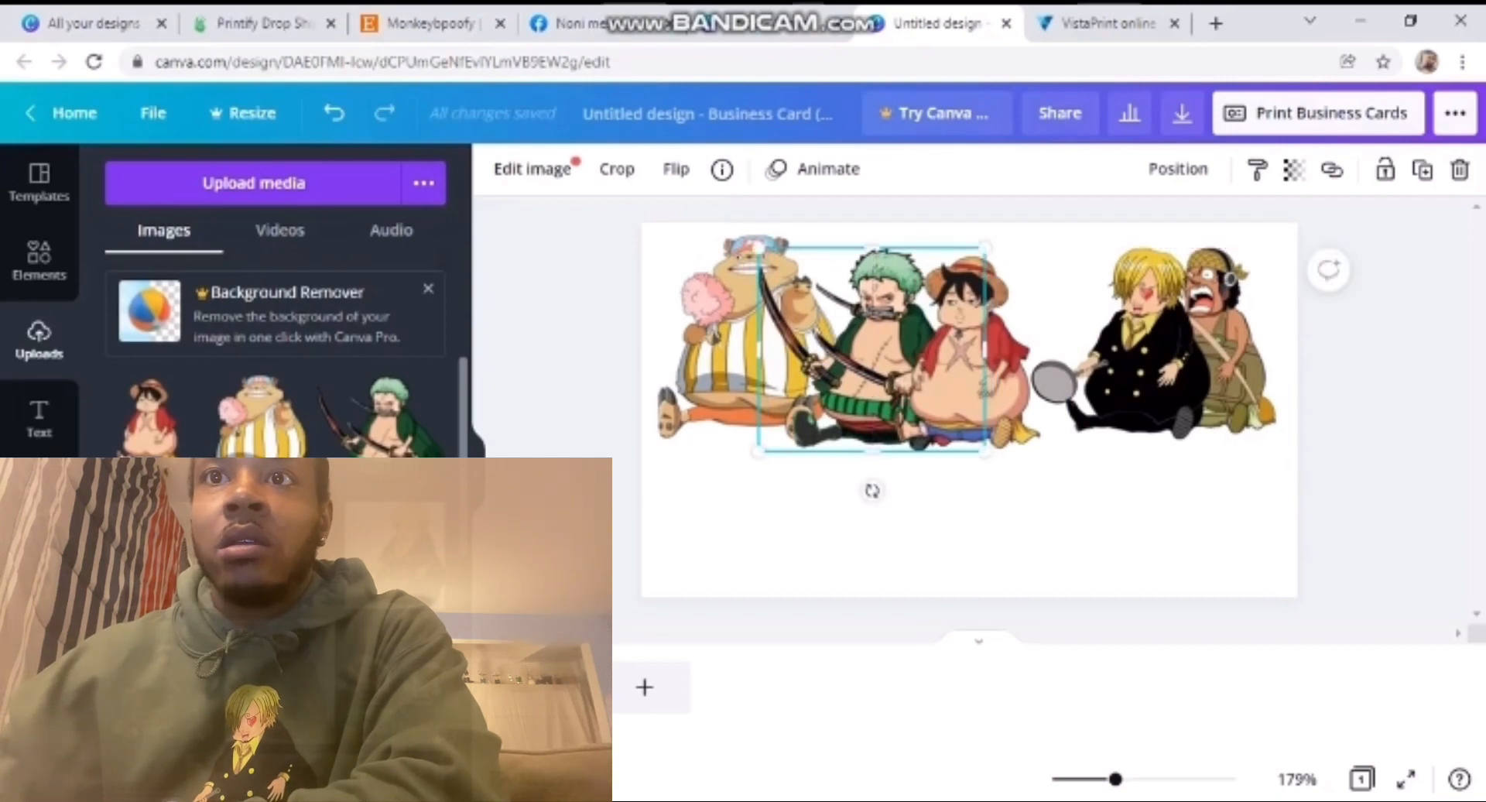
left_click_drag(736, 340, 748, 341)
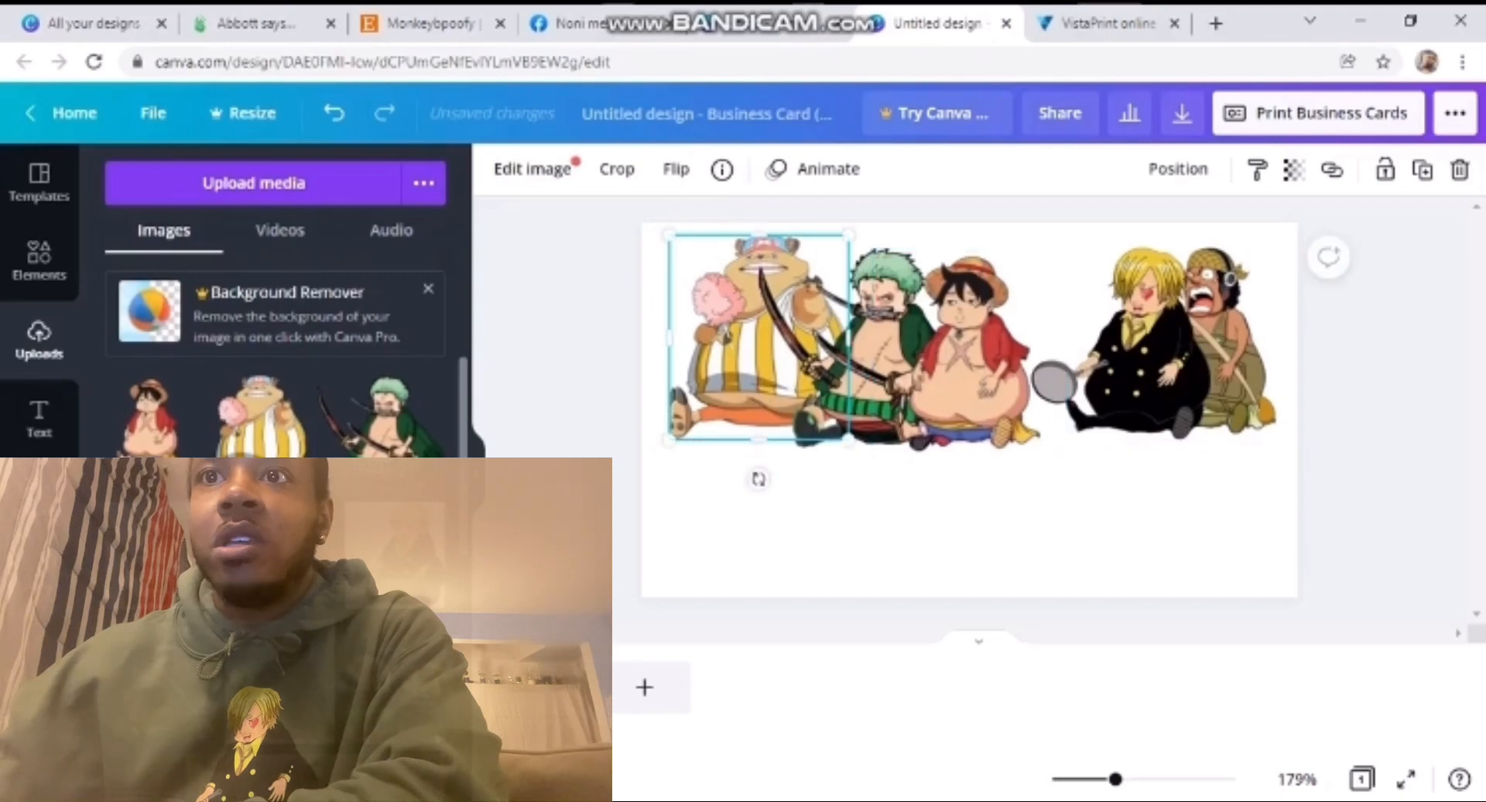
left_click(756, 474)
- Move the blond character left against the straw-hat character and raise the slingshot character level with the cotton-candy character's top edge
left_click(1114, 348)
left_click_drag(1114, 348, 1084, 348)
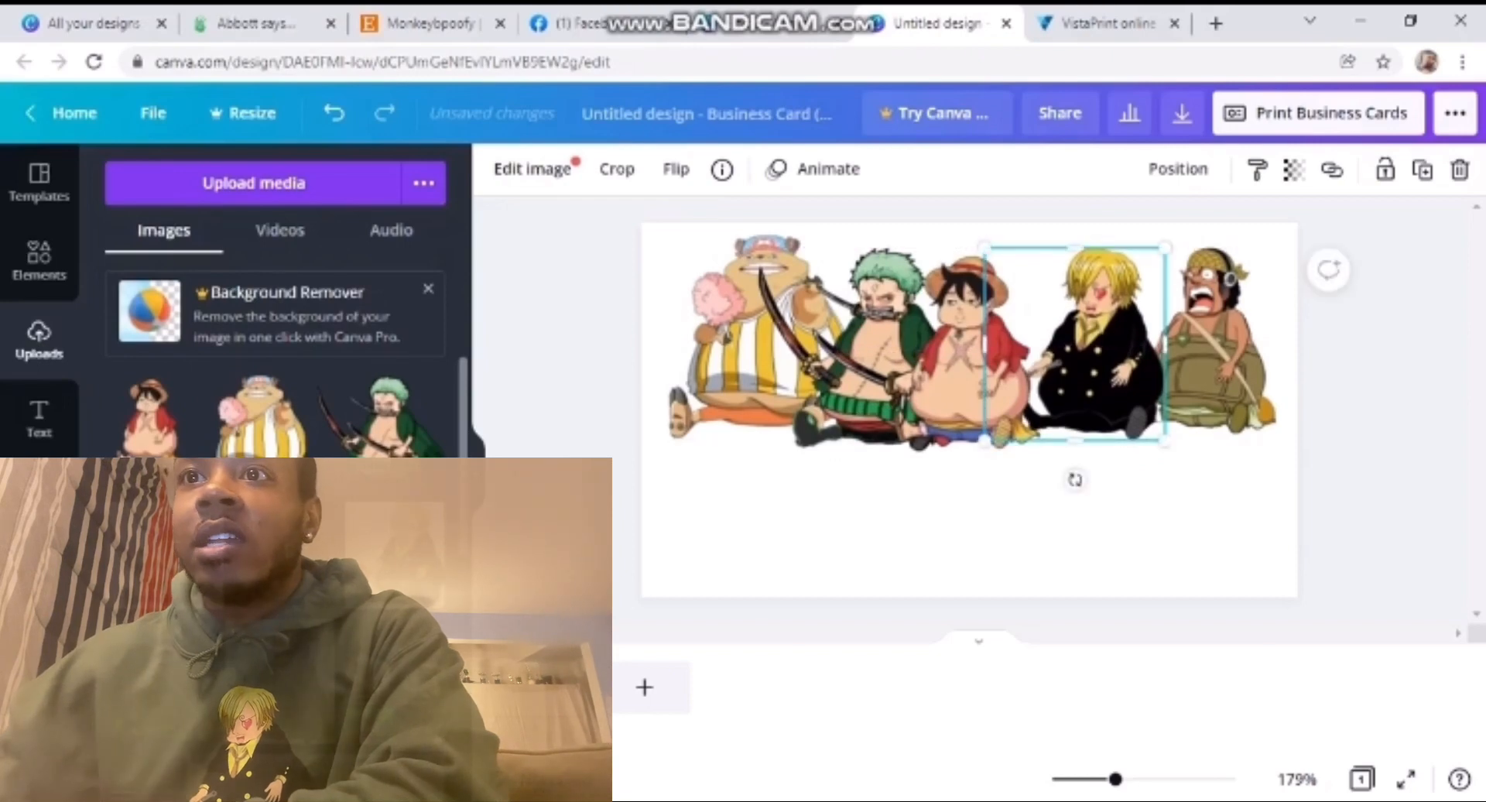
left_click(1212, 348)
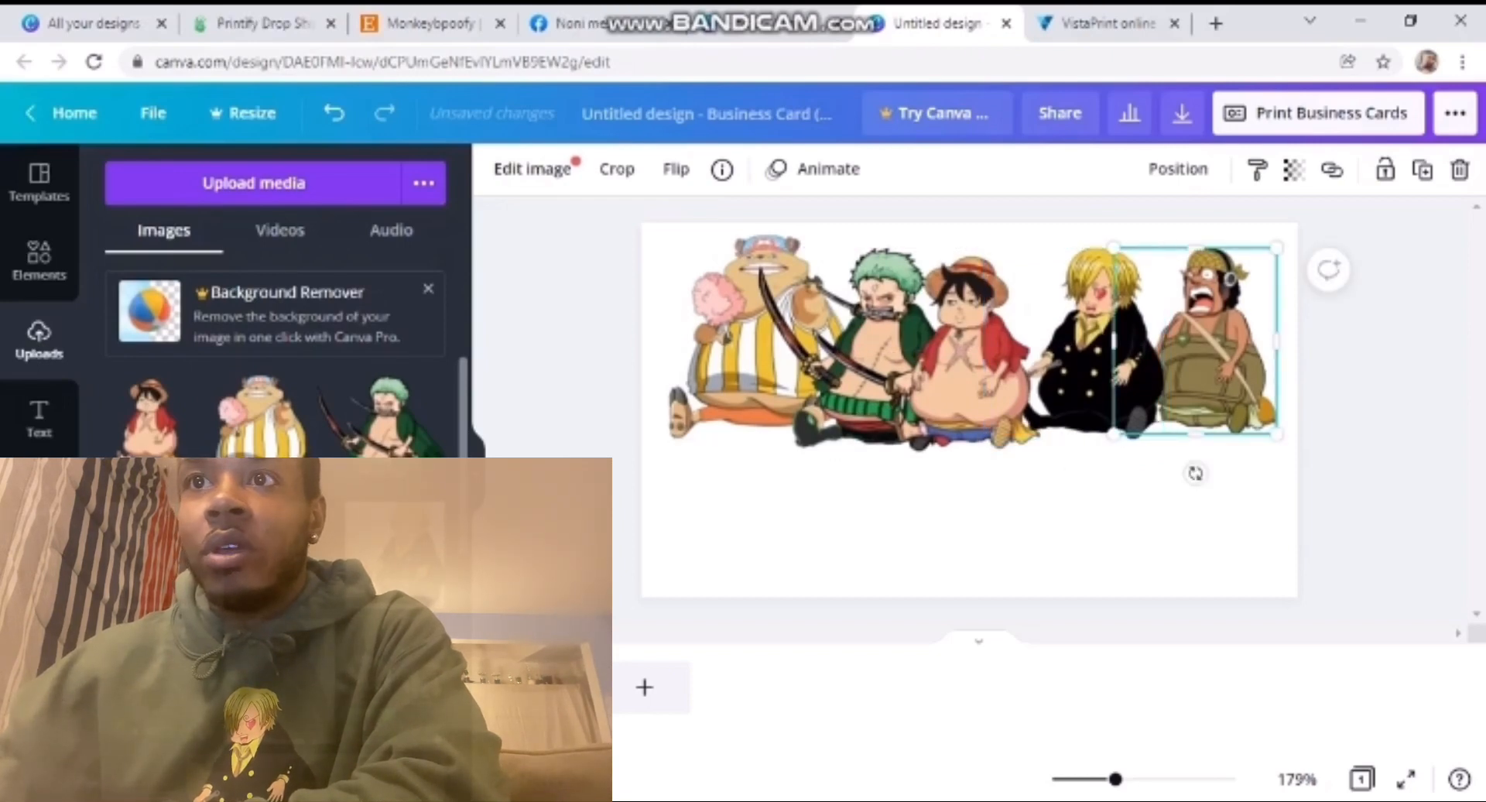
left_click_drag(1212, 348, 1213, 335)
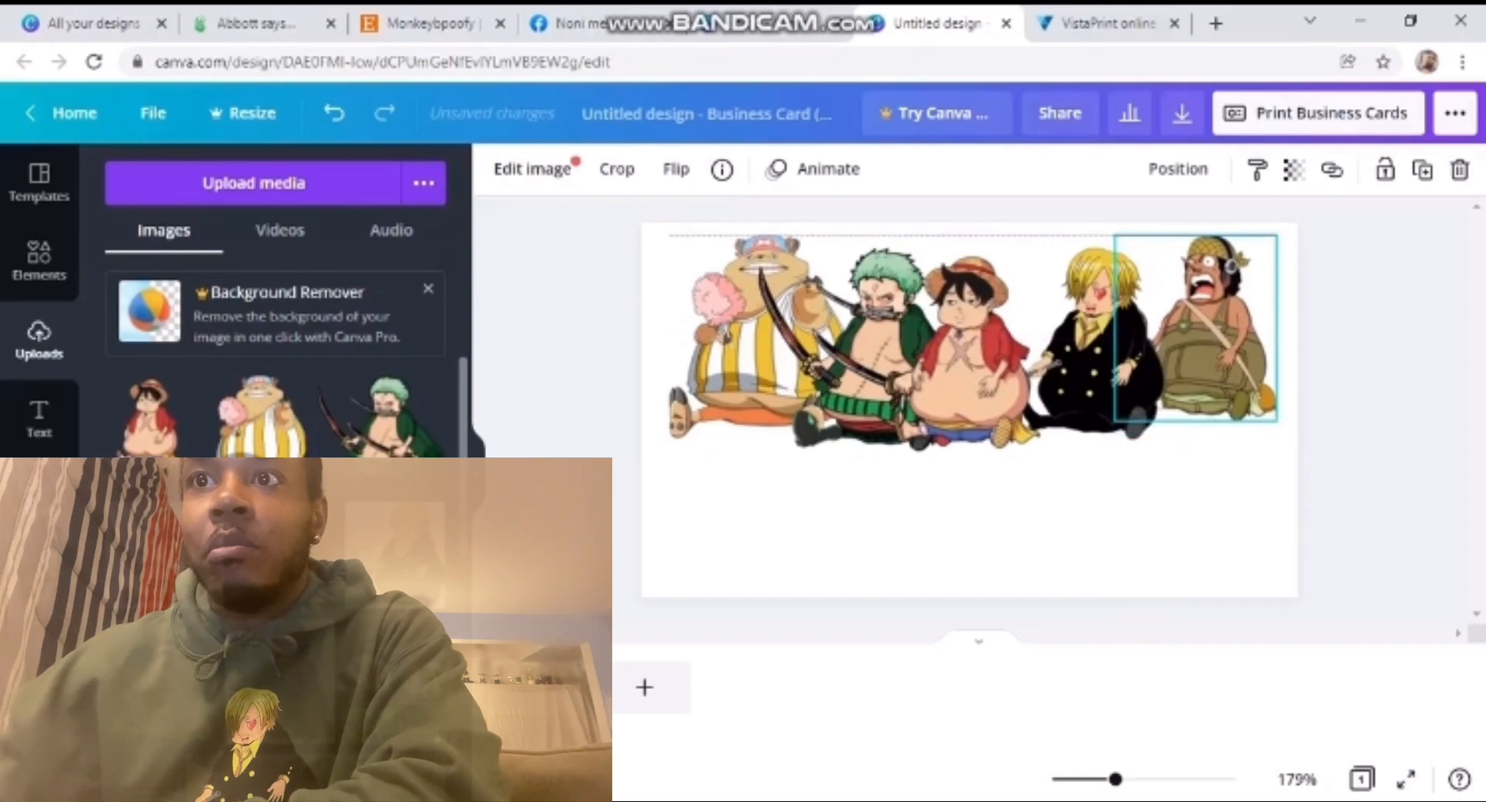
left_click(1146, 511)
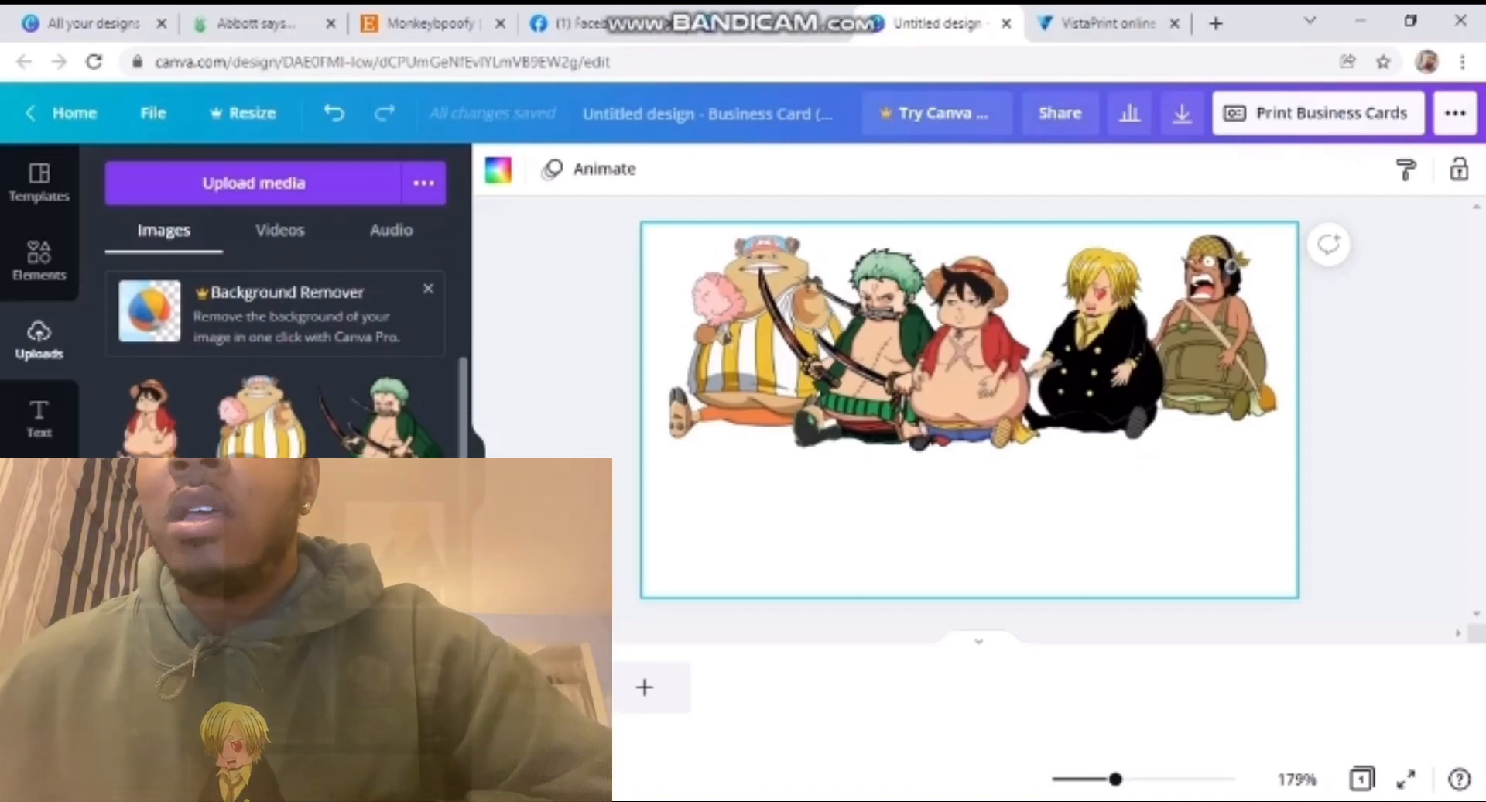
- Move the straw-hat character slightly down and right so it sits lowest in the middle of the row
left_click_drag(967, 363, 975, 374)
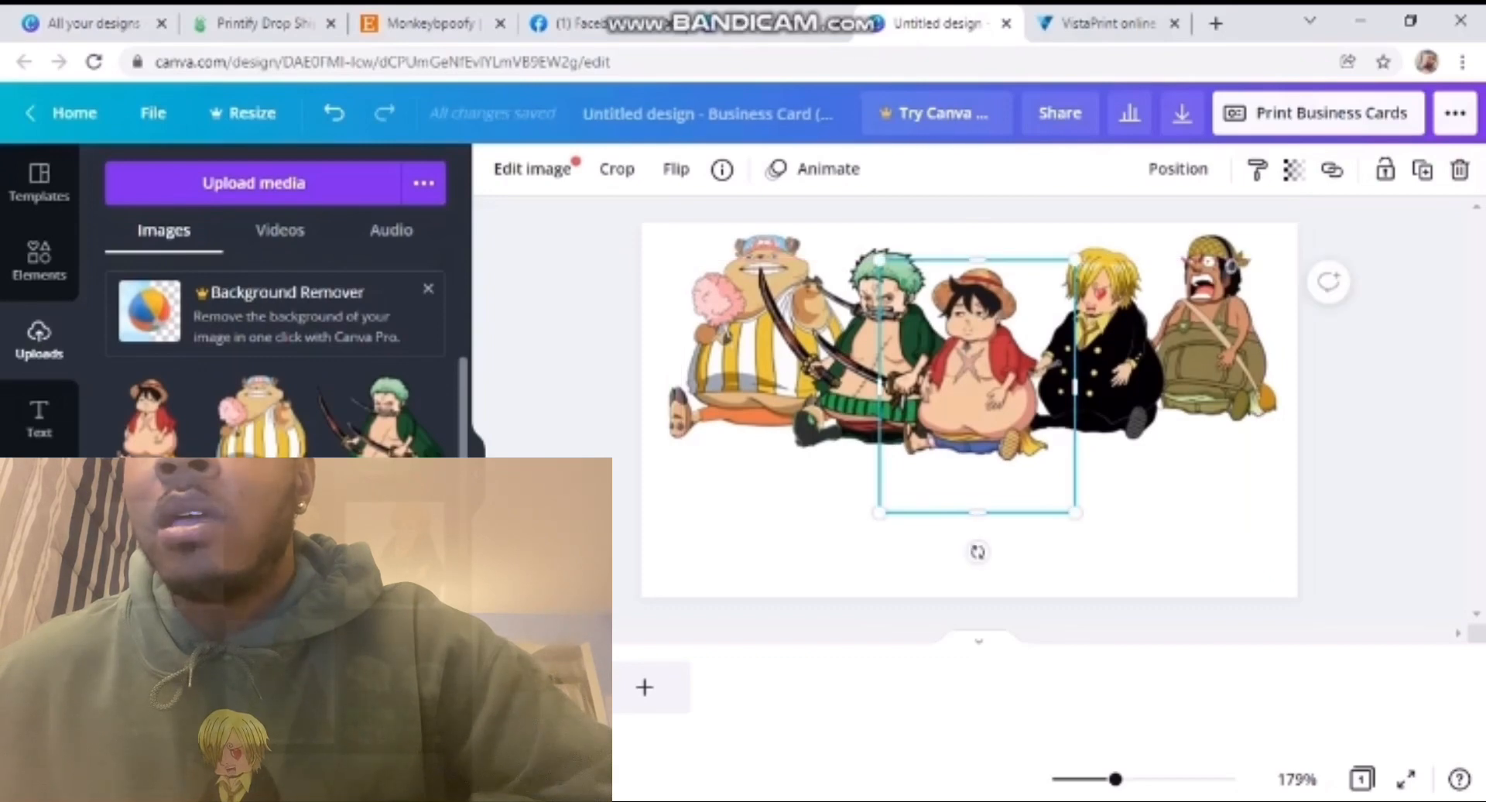
- Raise the straw-hat character slightly, shift the blond character right toward the slingshot character, and lower the slingshot character a little
mouse_move(1076, 260)
left_mouse_down()
mouse_move(1085, 247)
mouse_move(1075, 259)
left_mouse_up()
left_click_drag(977, 374, 976, 363)
left_click_drag(1099, 356, 1111, 360)
left_click_drag(1213, 348, 1216, 358)
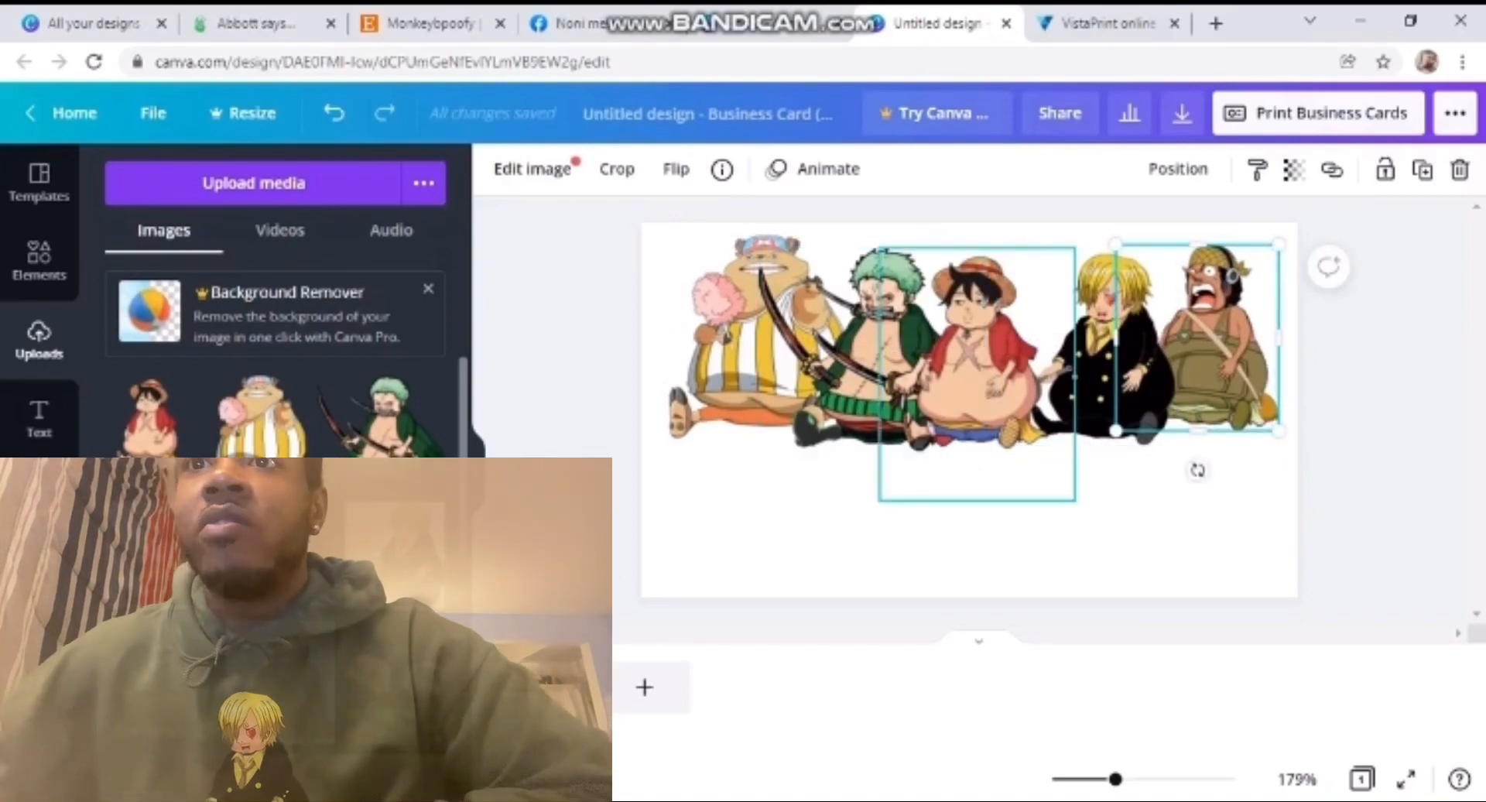
left_click(947, 528)
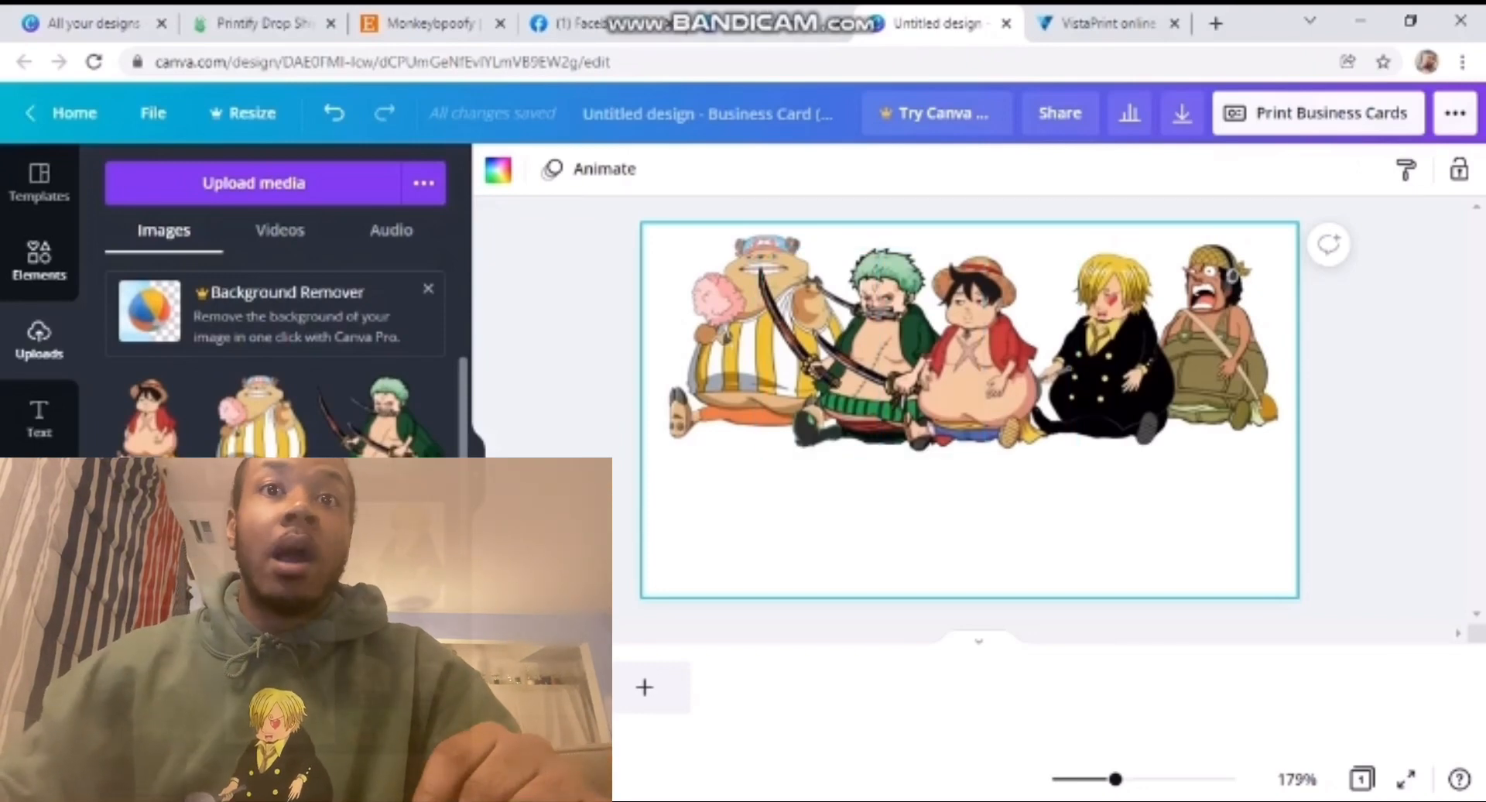
- Add the recently used white rectangle with a shadow to the card and colour it red
left_click(39, 259)
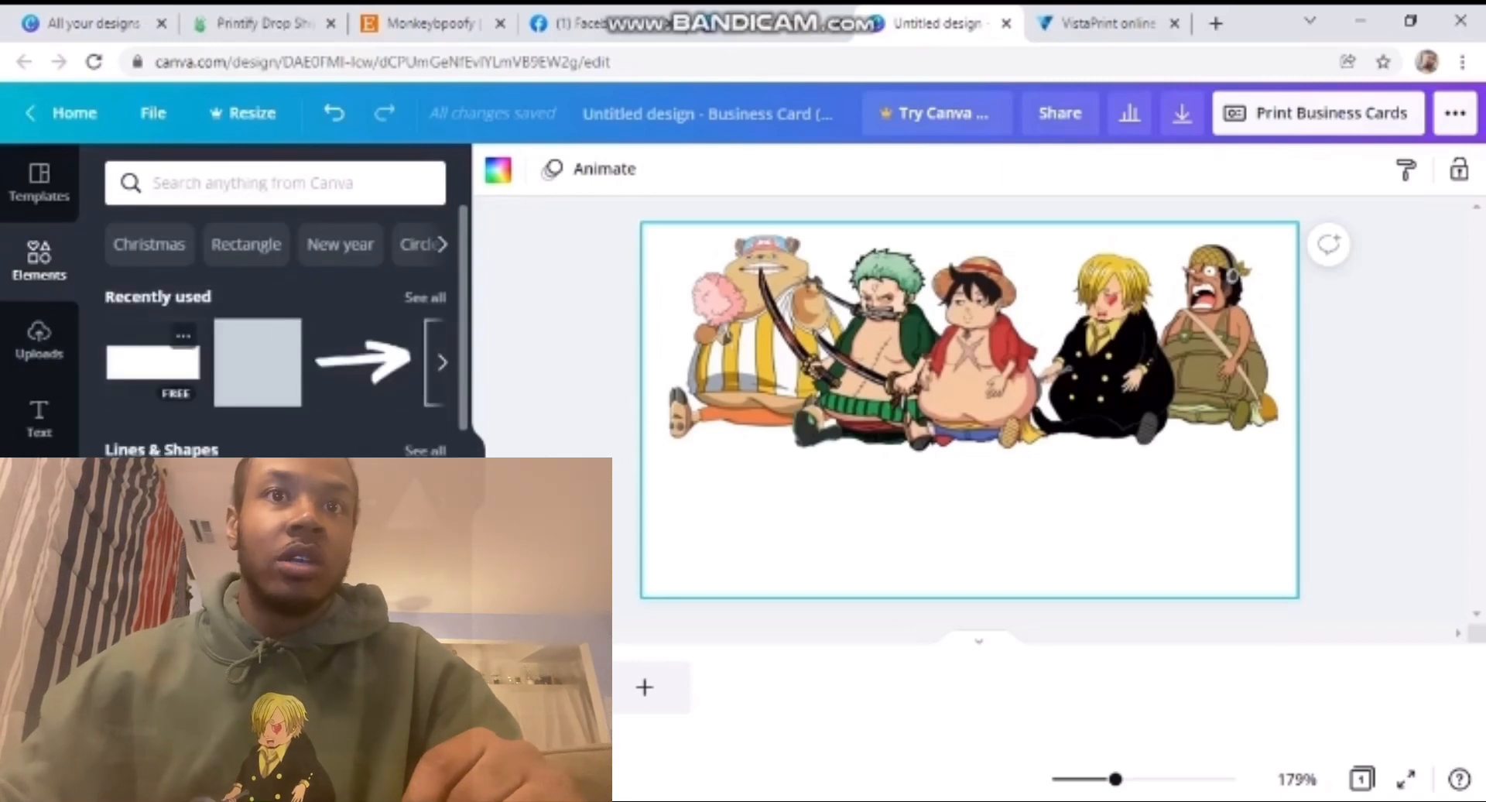
left_click(152, 362)
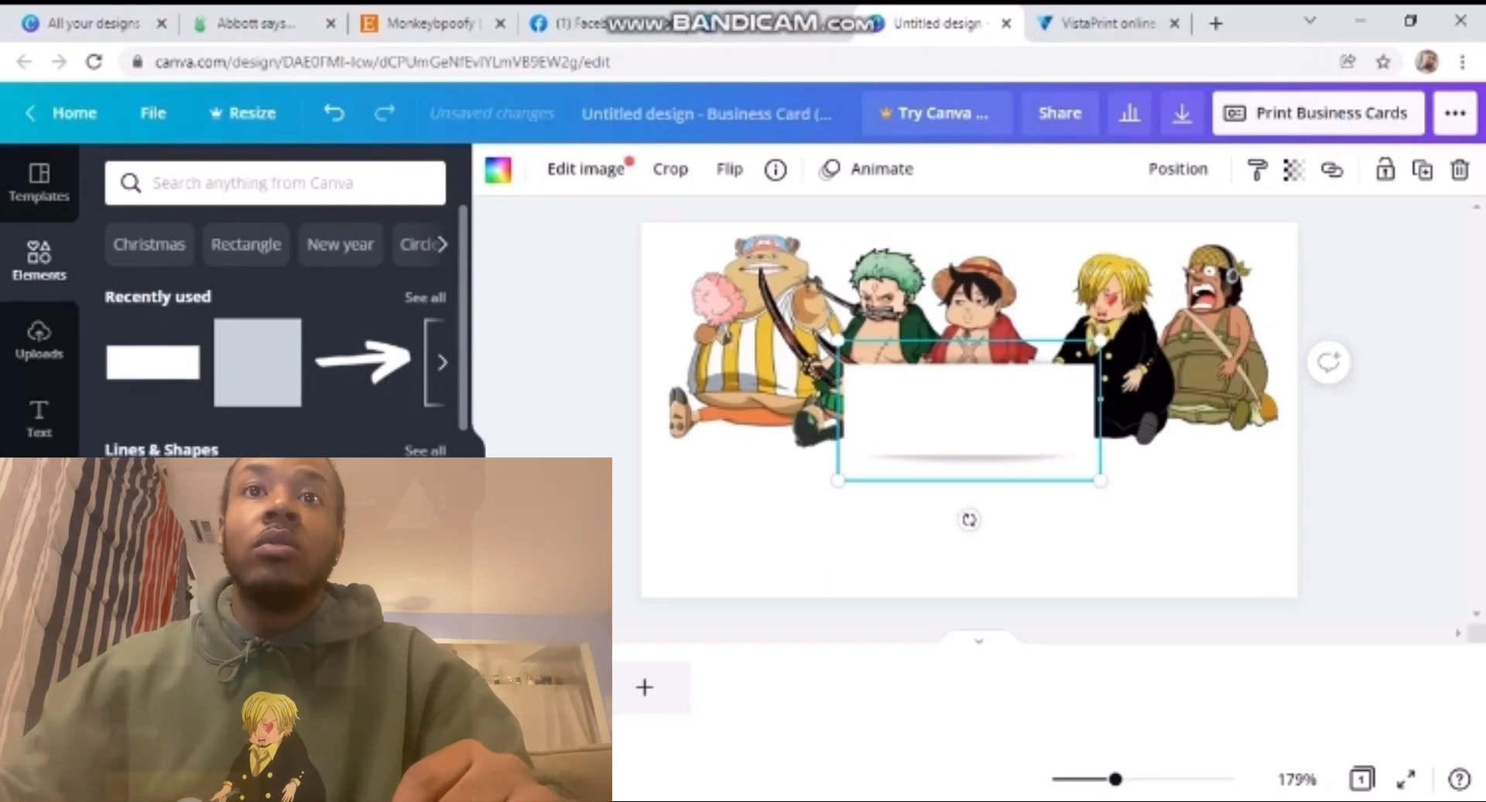
left_click(498, 170)
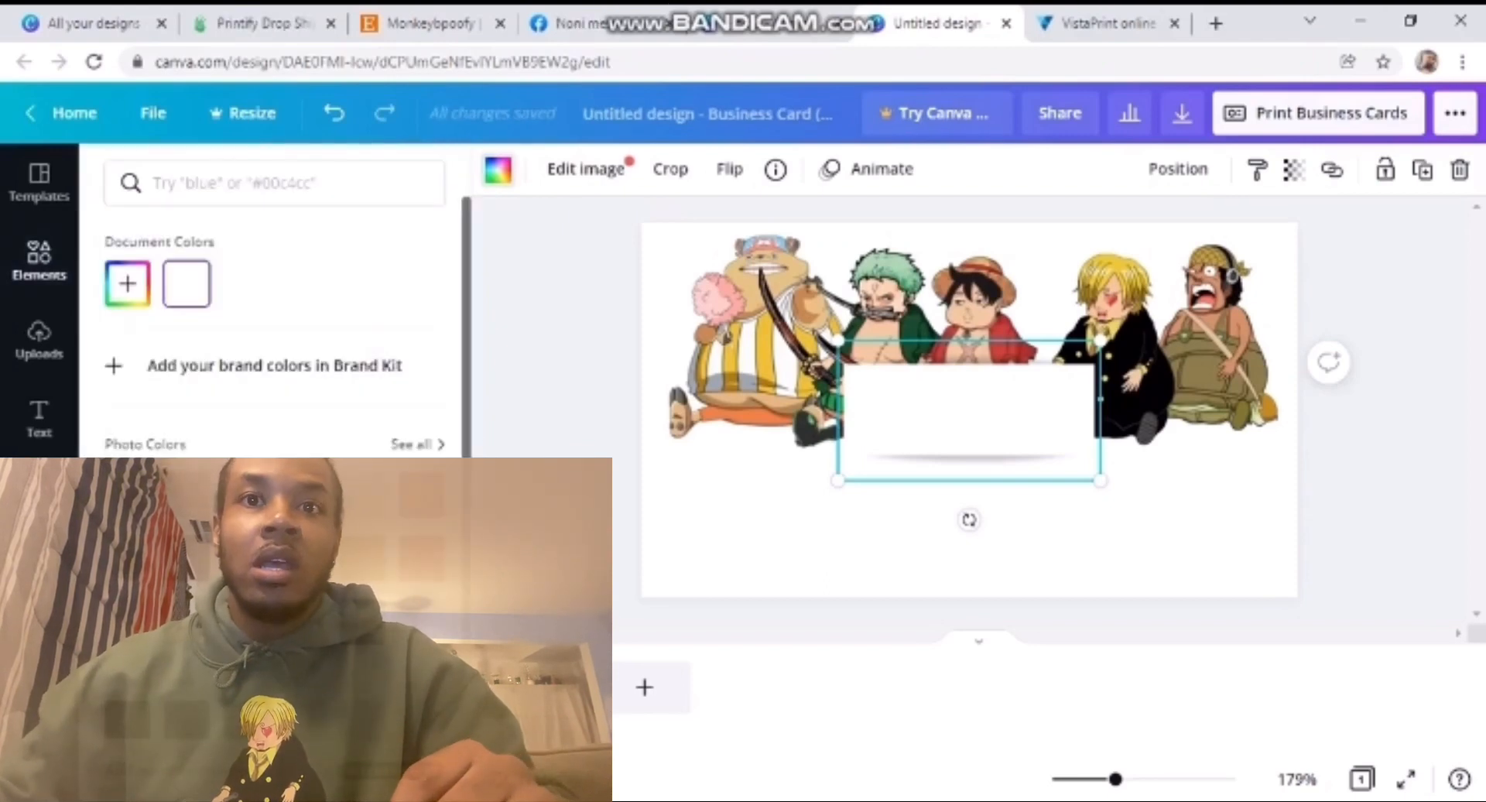
left_click(422, 495)
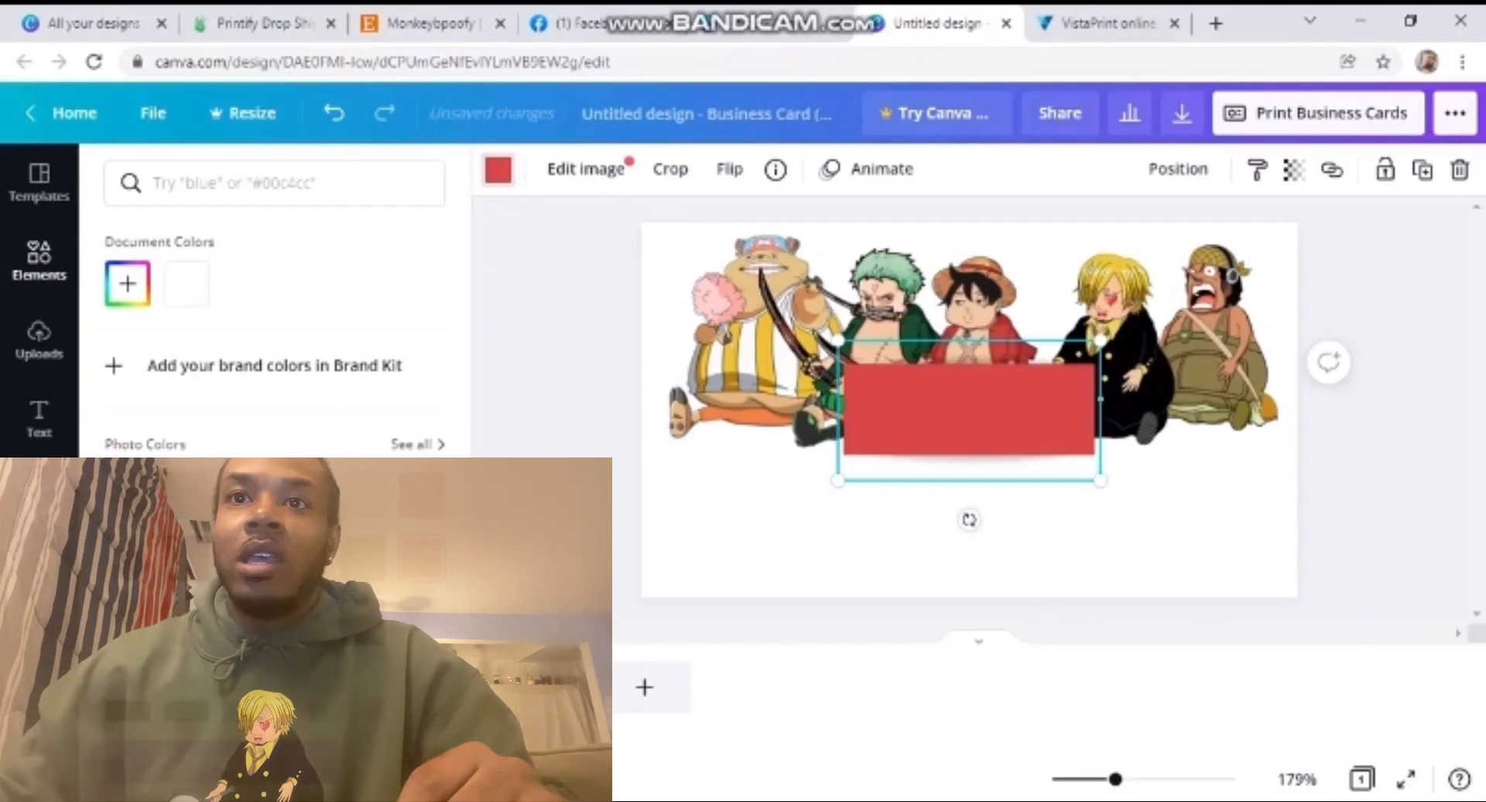
- Enlarge the red rectangle beyond the card's width and move it down so only a thin strip borders the bottom edge
left_click_drag(838, 340, 464, 144)
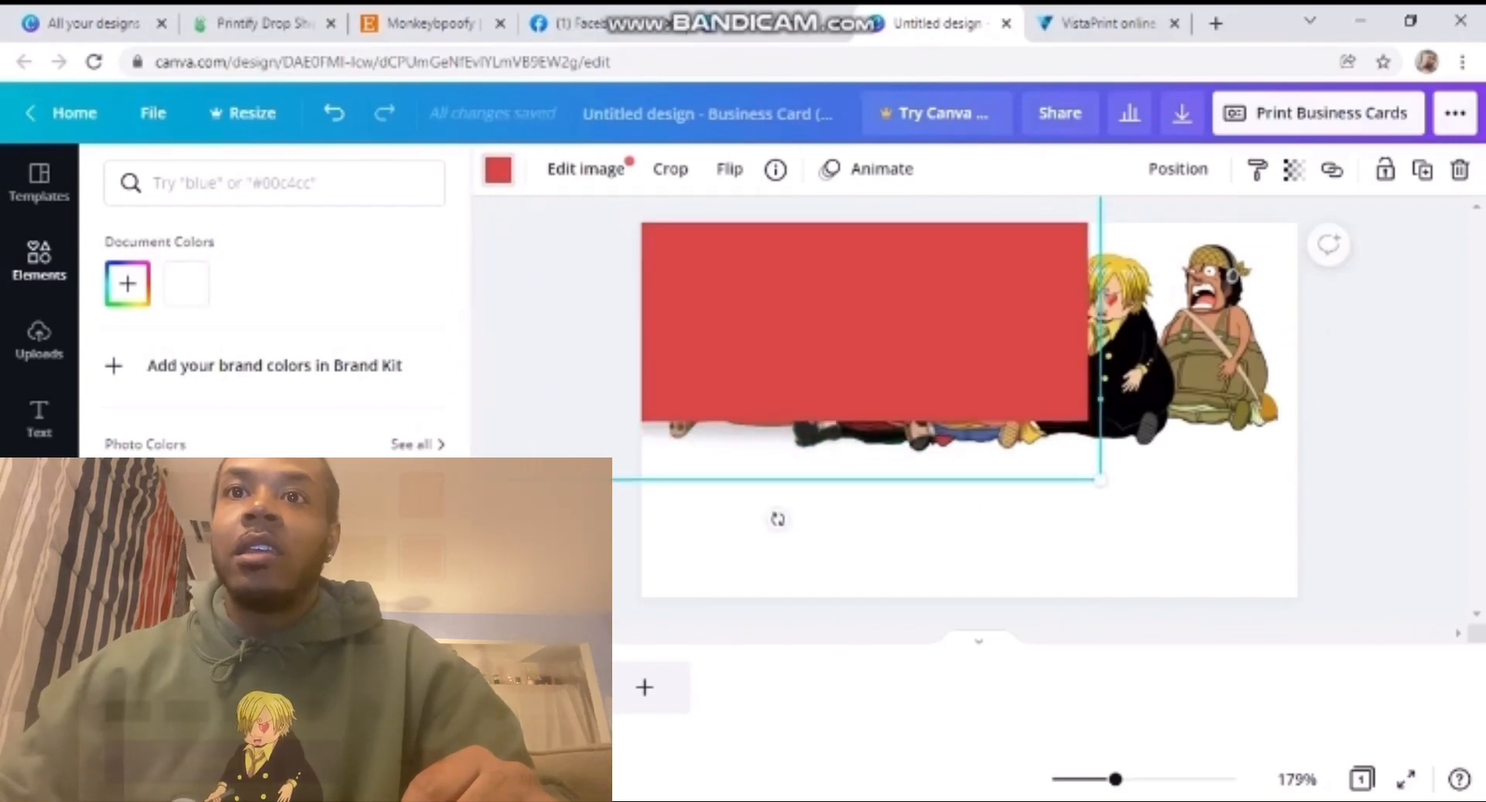
left_click_drag(758, 310, 965, 546)
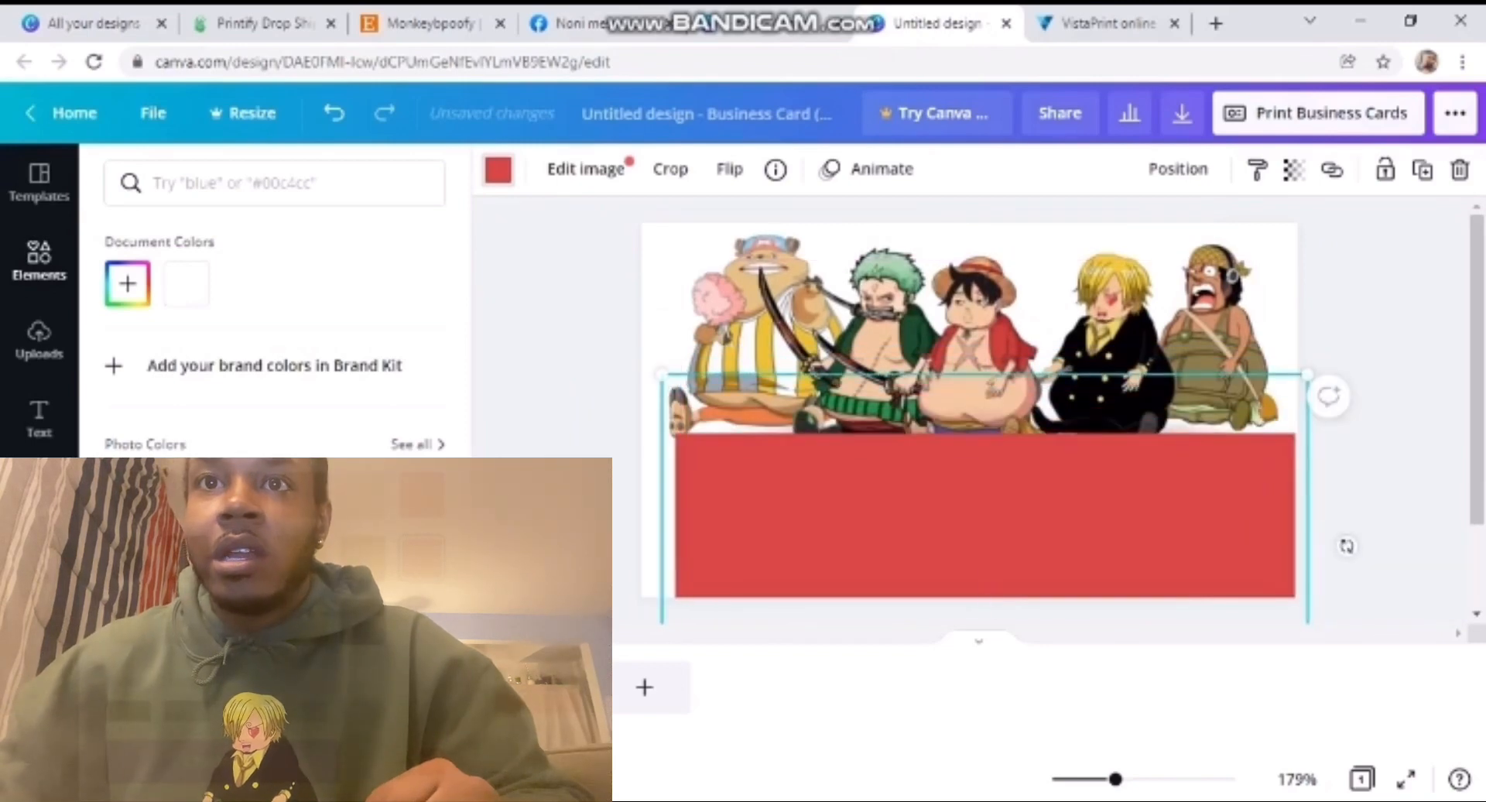
left_click_drag(661, 374, 605, 343)
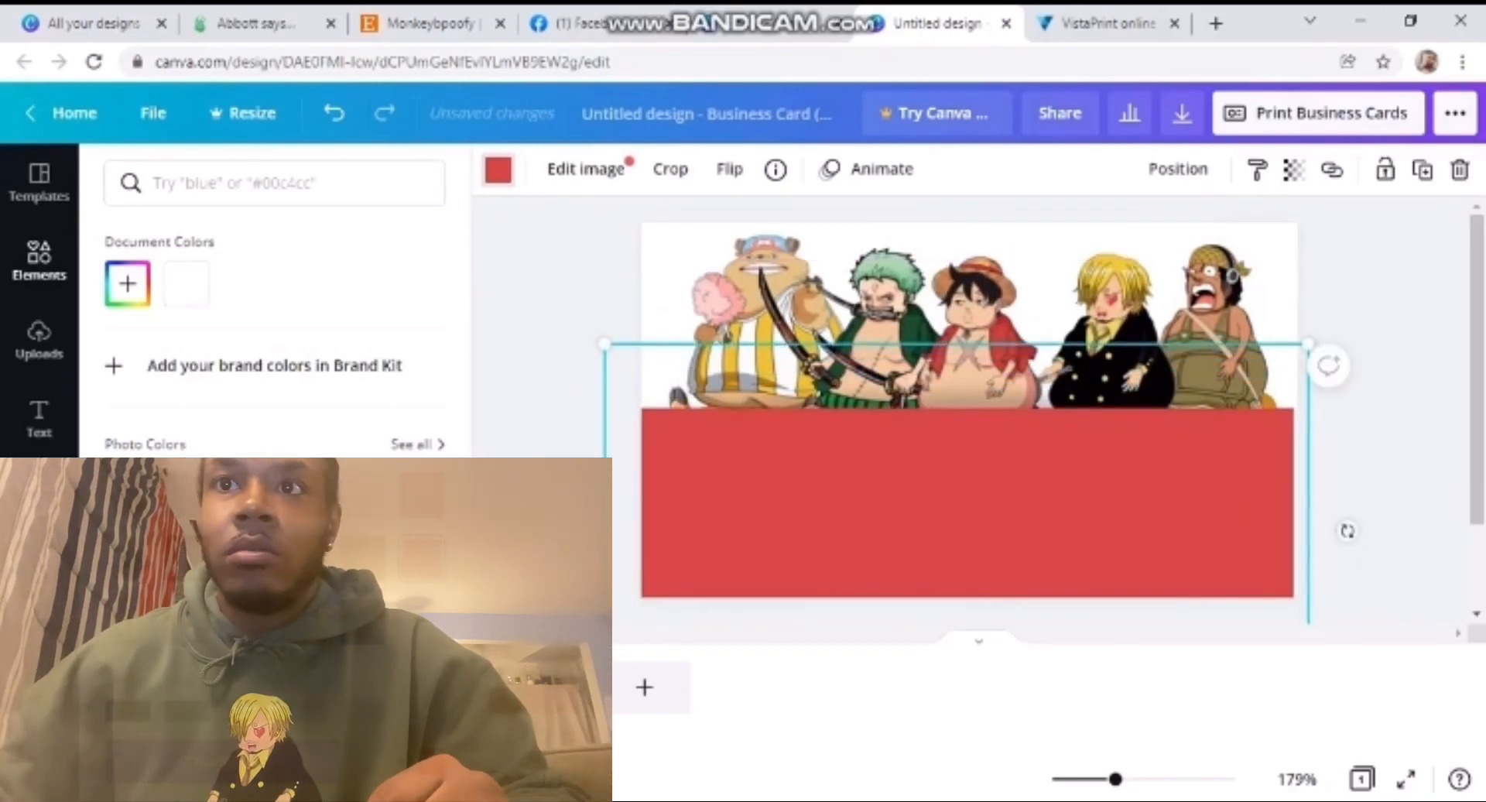
left_click_drag(960, 464, 972, 647)
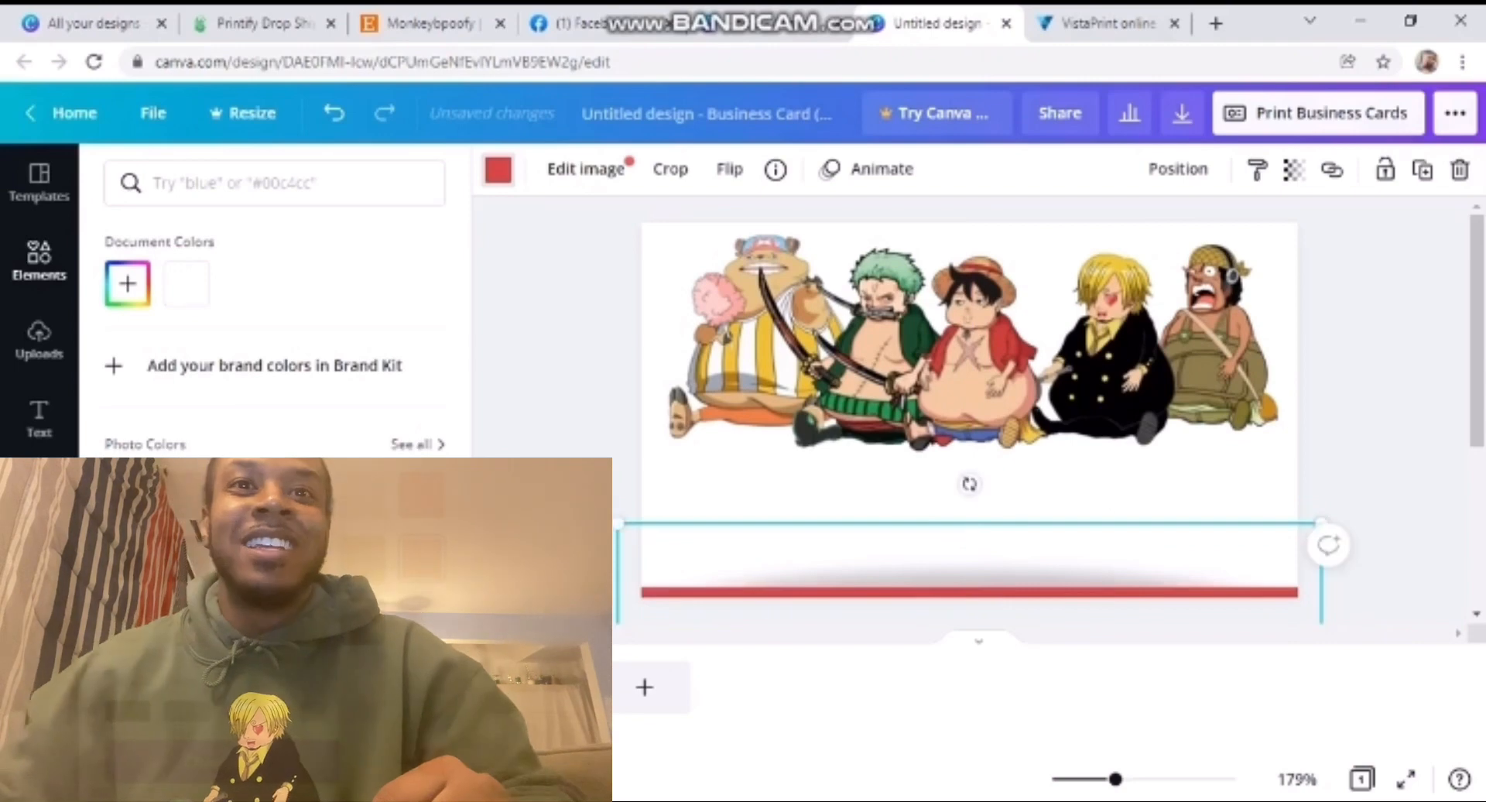
- Add another shadowed rectangle, enlarged, turned upright and coloured the same red, as a thin strip along the card's left edge
left_click(38, 260)
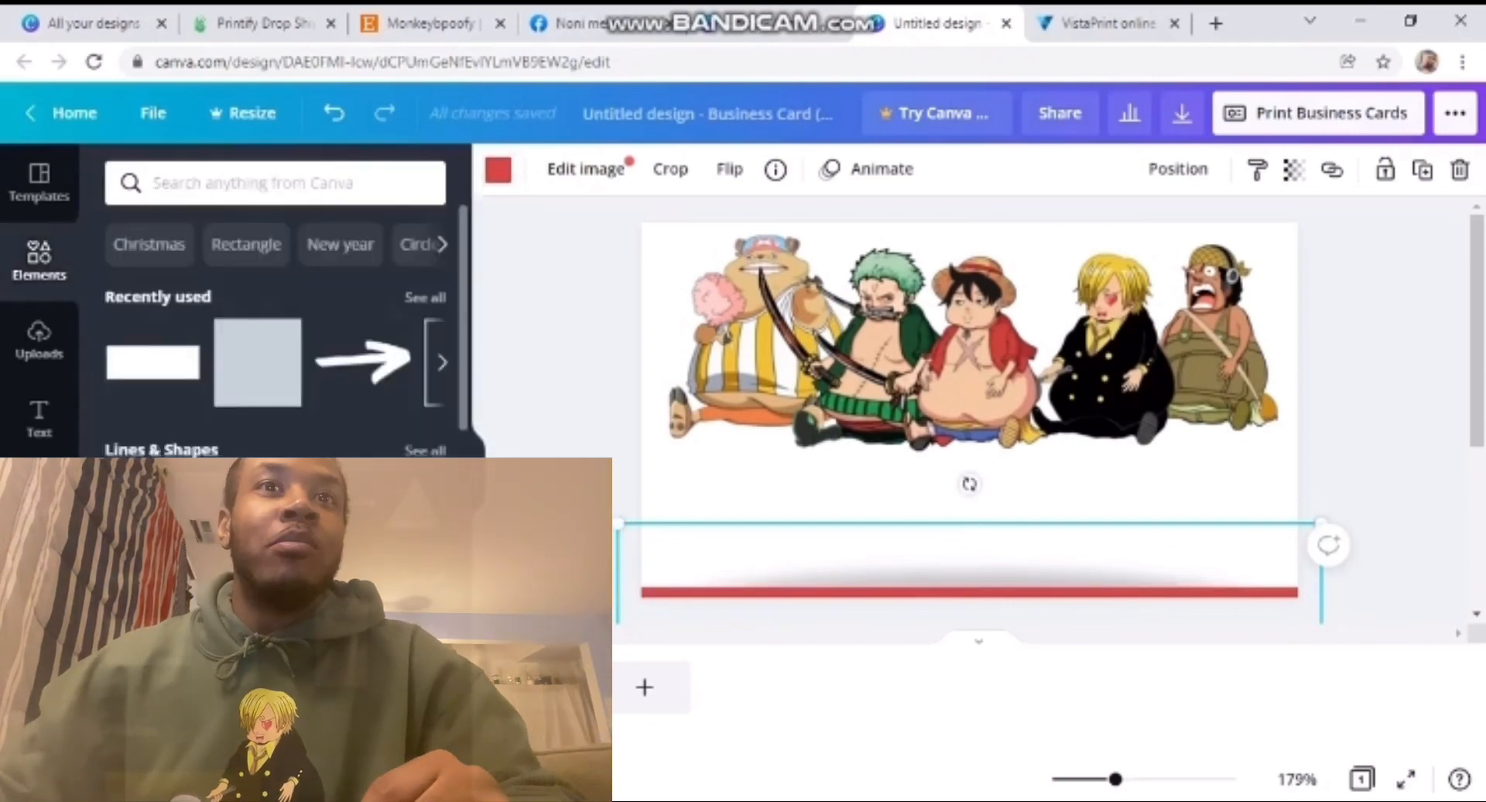
left_click(153, 361)
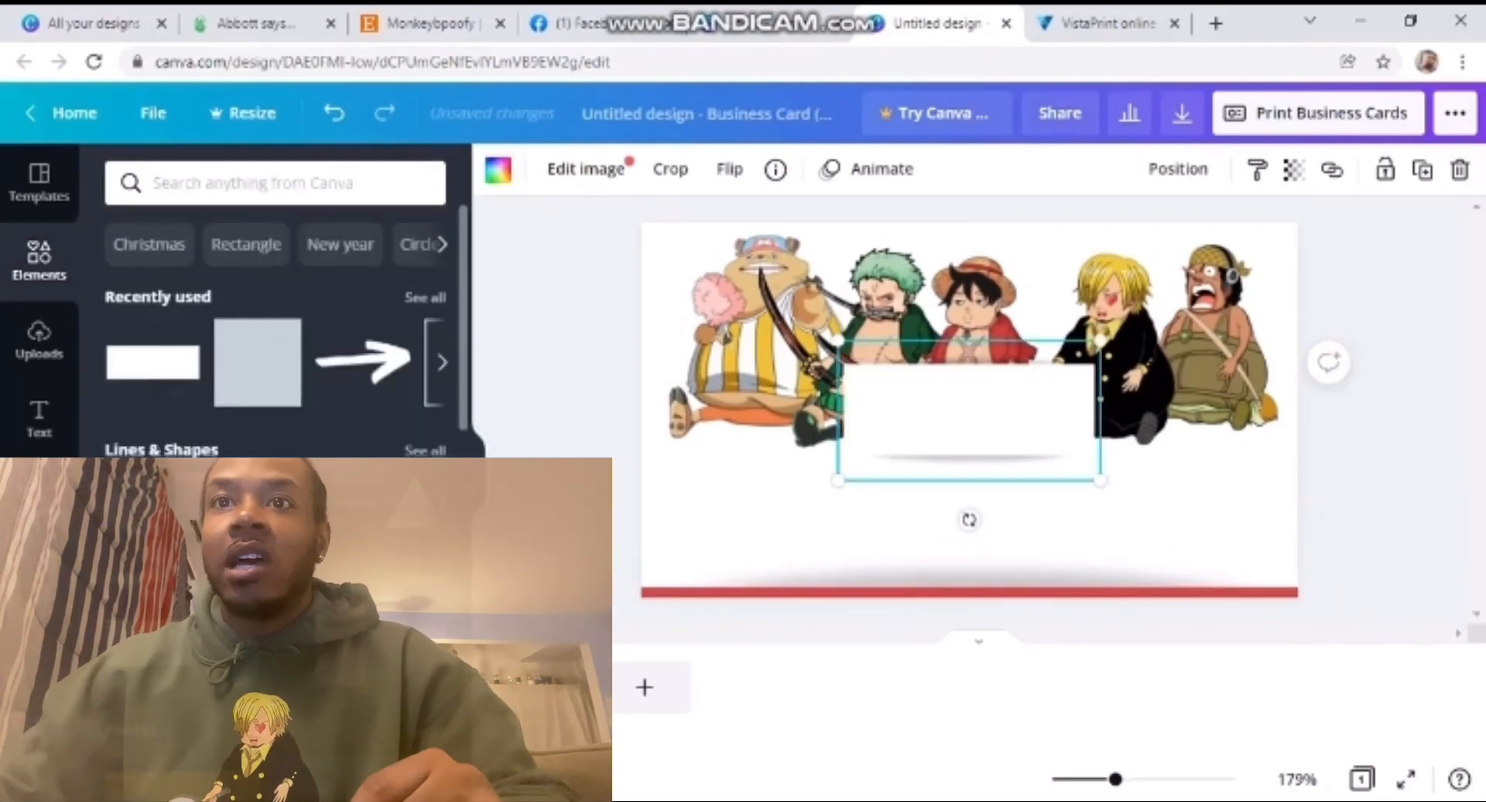
left_click_drag(838, 341, 535, 180)
left_click_drag(818, 518, 1001, 393)
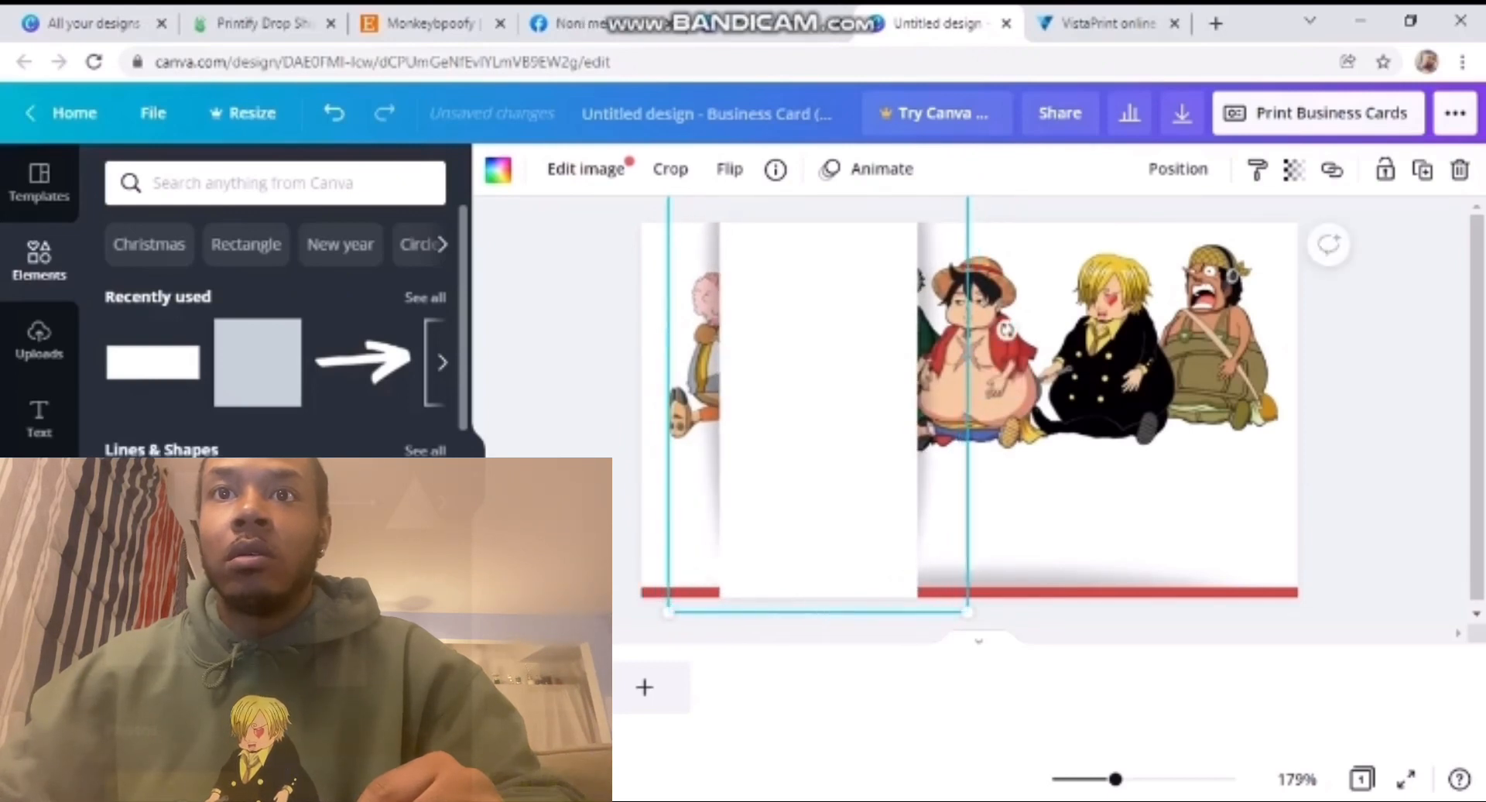
left_click_drag(817, 402, 554, 403)
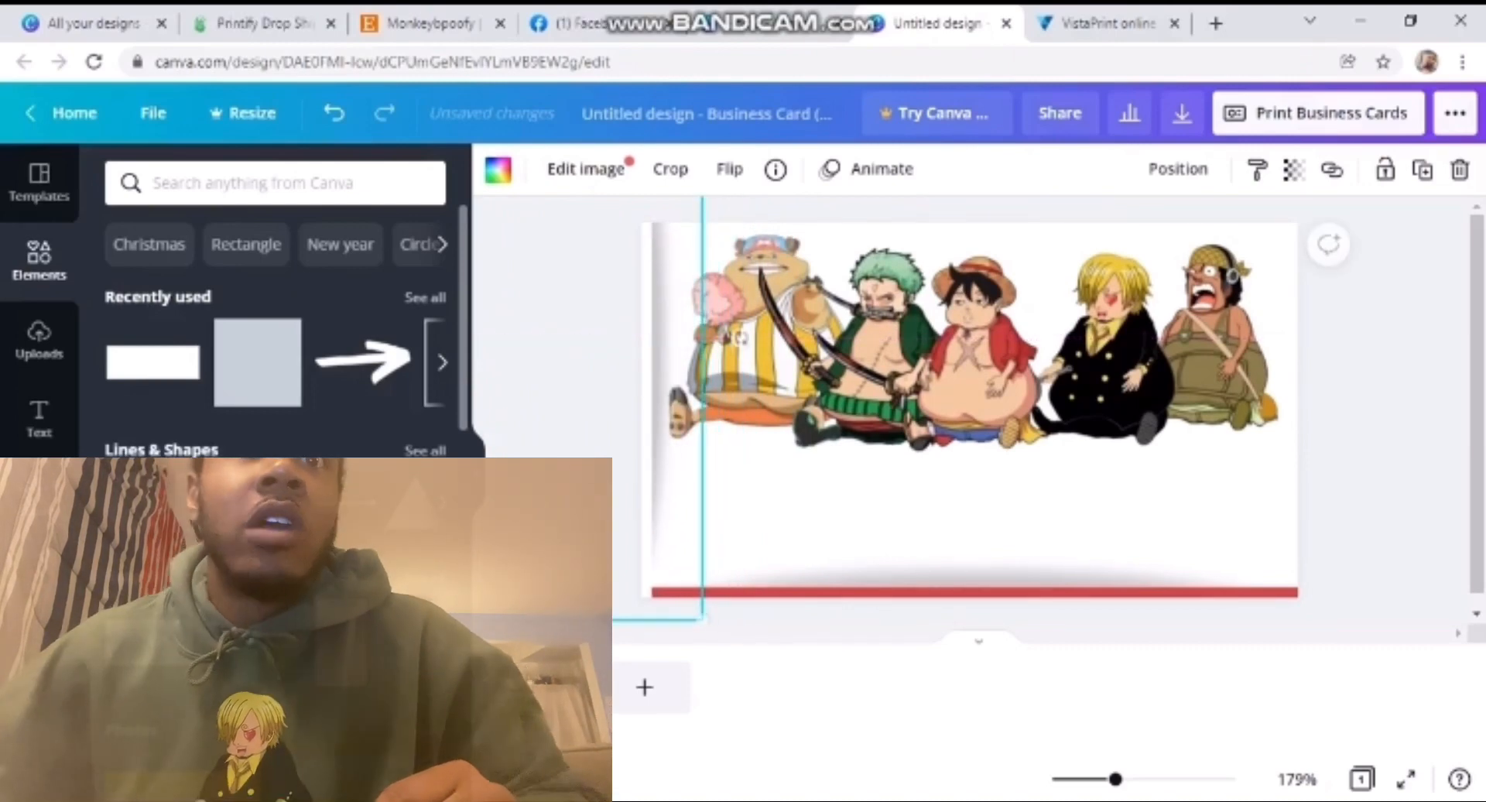
left_click(497, 170)
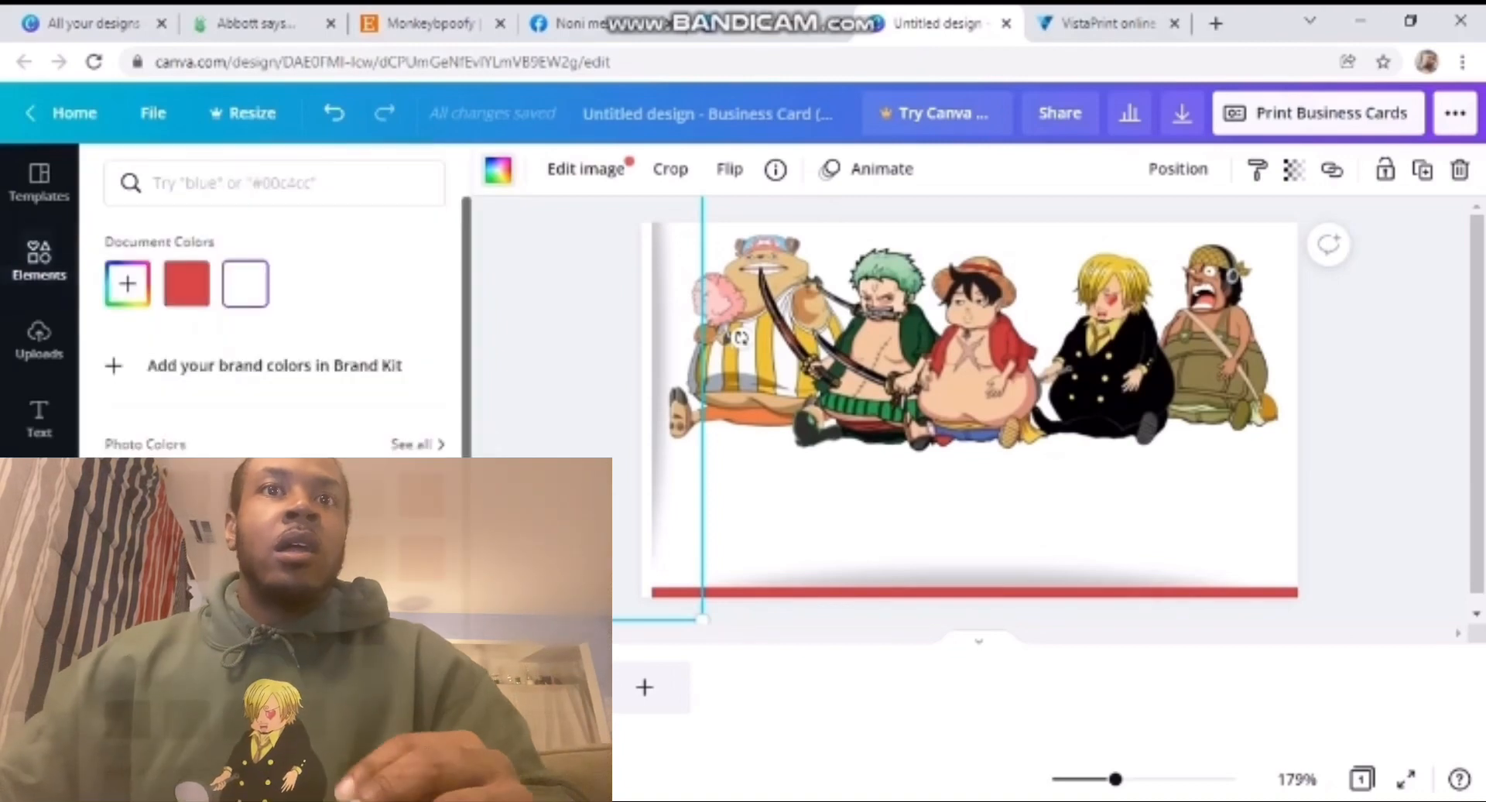
left_click(186, 283)
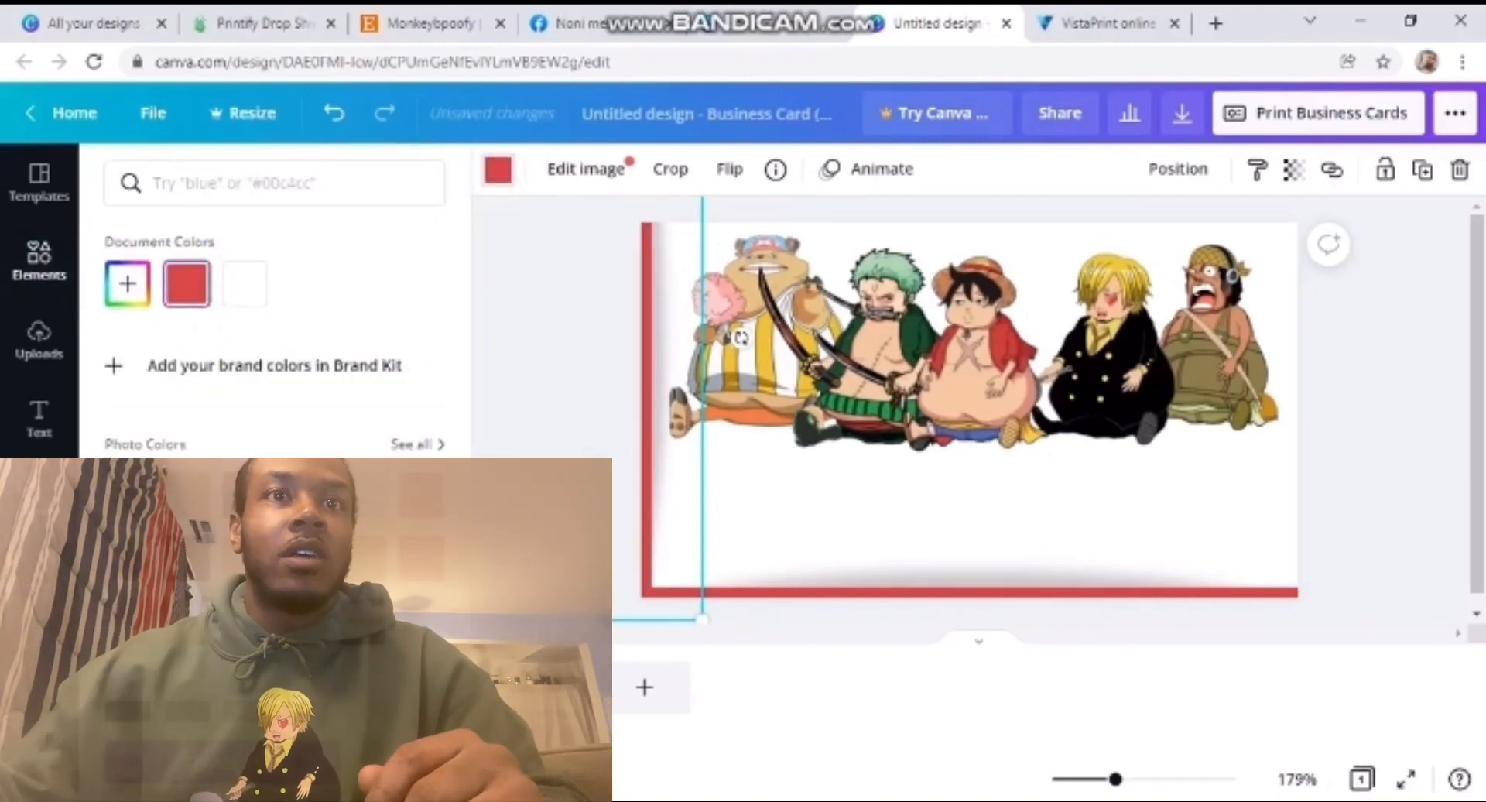
- Add a third shadowed rectangle, enlarged and coloured the same red, with its lower edge forming a thin strip along the card's top
left_click(38, 340)
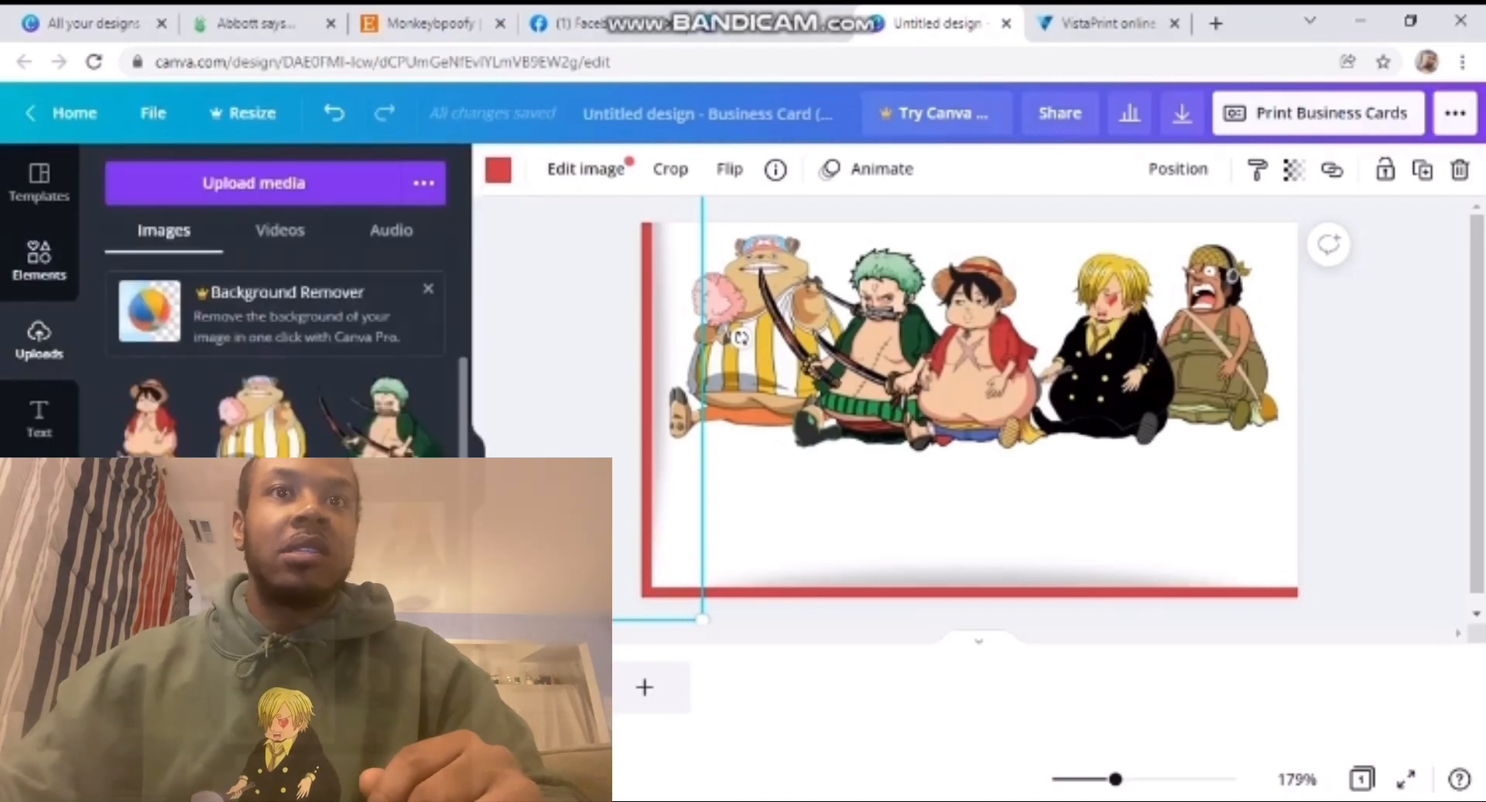
left_click(39, 260)
left_click(152, 414)
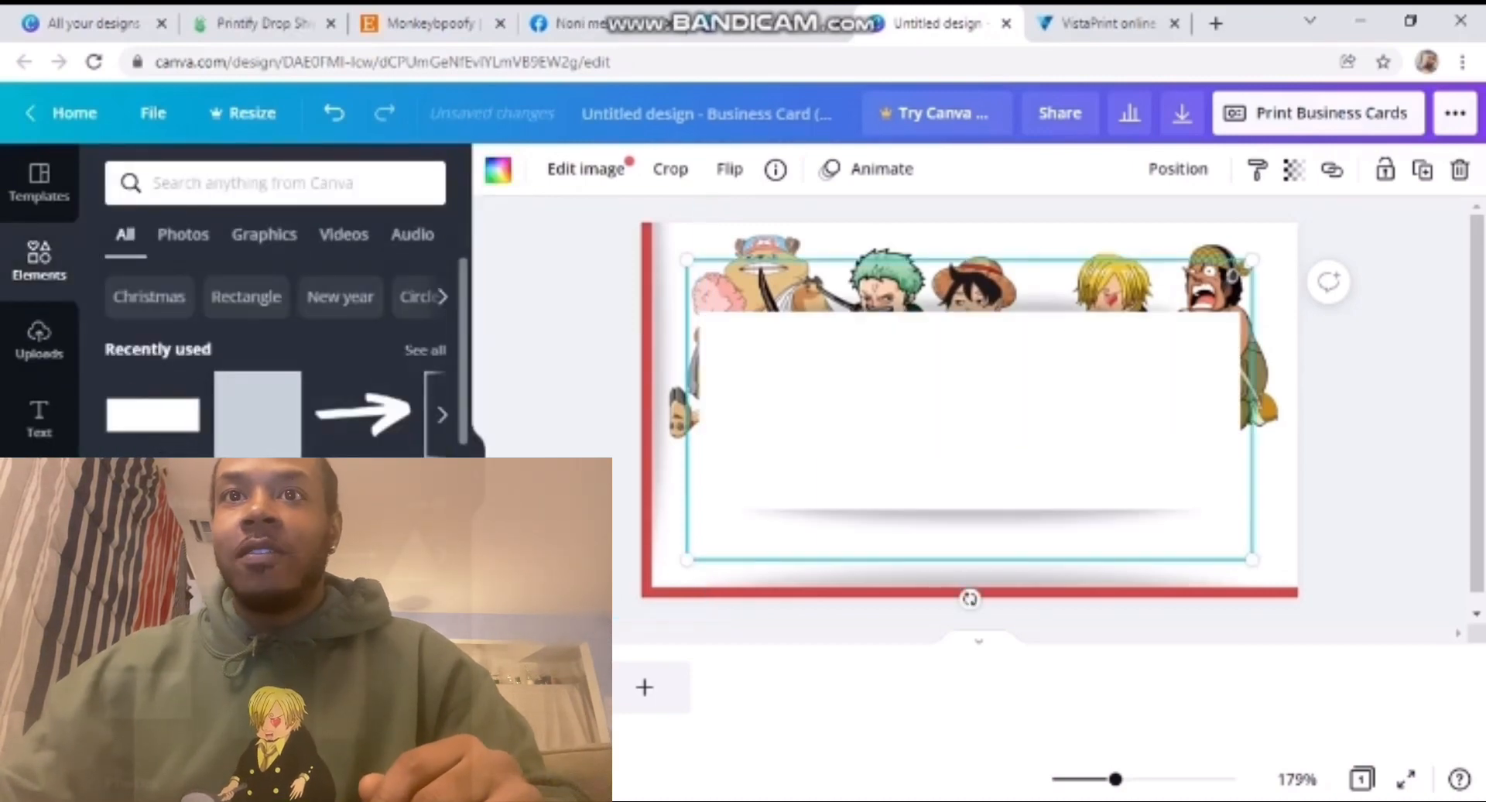
left_click_drag(687, 260, 372, 94)
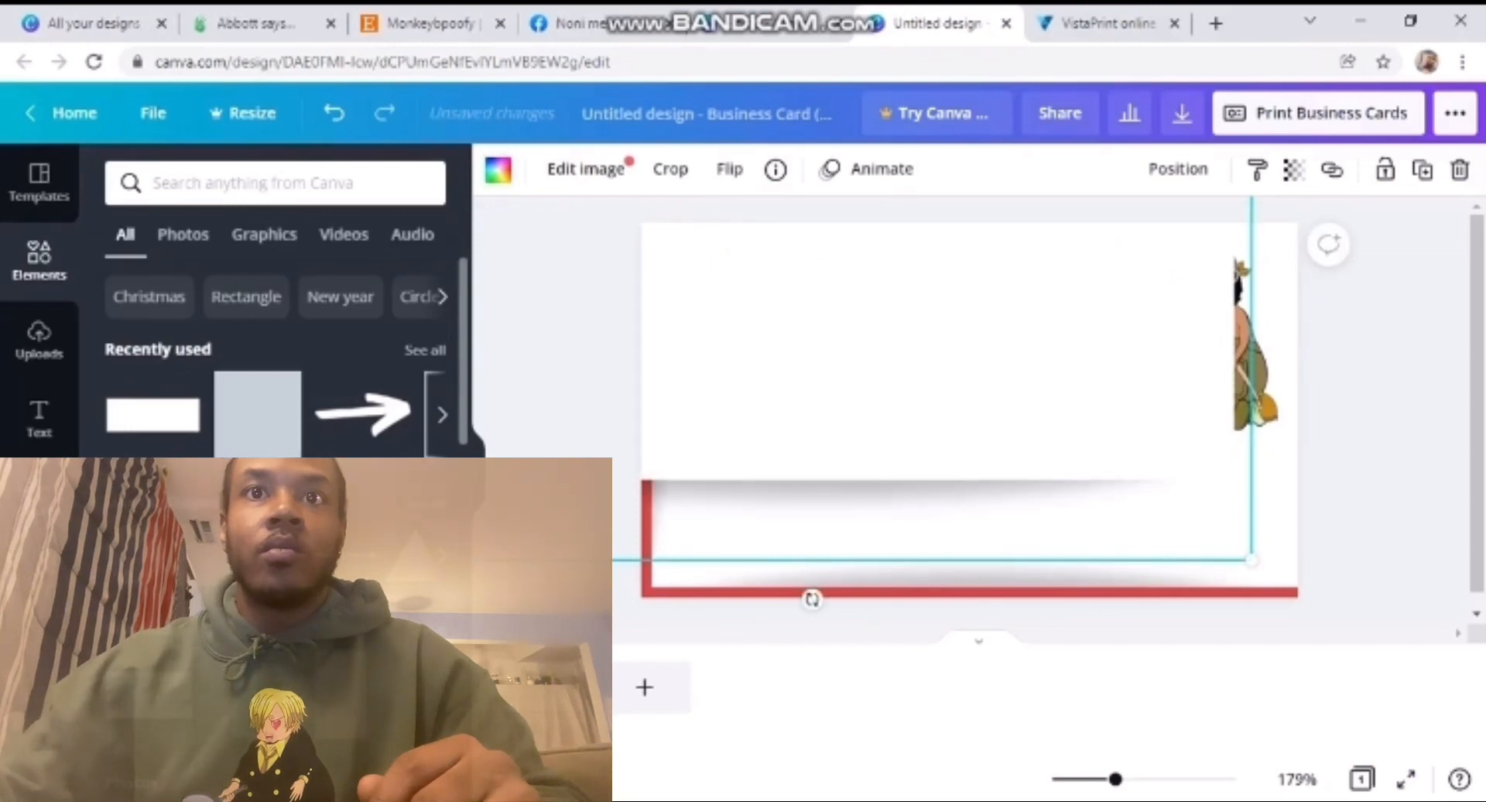
left_click(498, 169)
left_click(187, 284)
left_click_drag(745, 556, 909, 308)
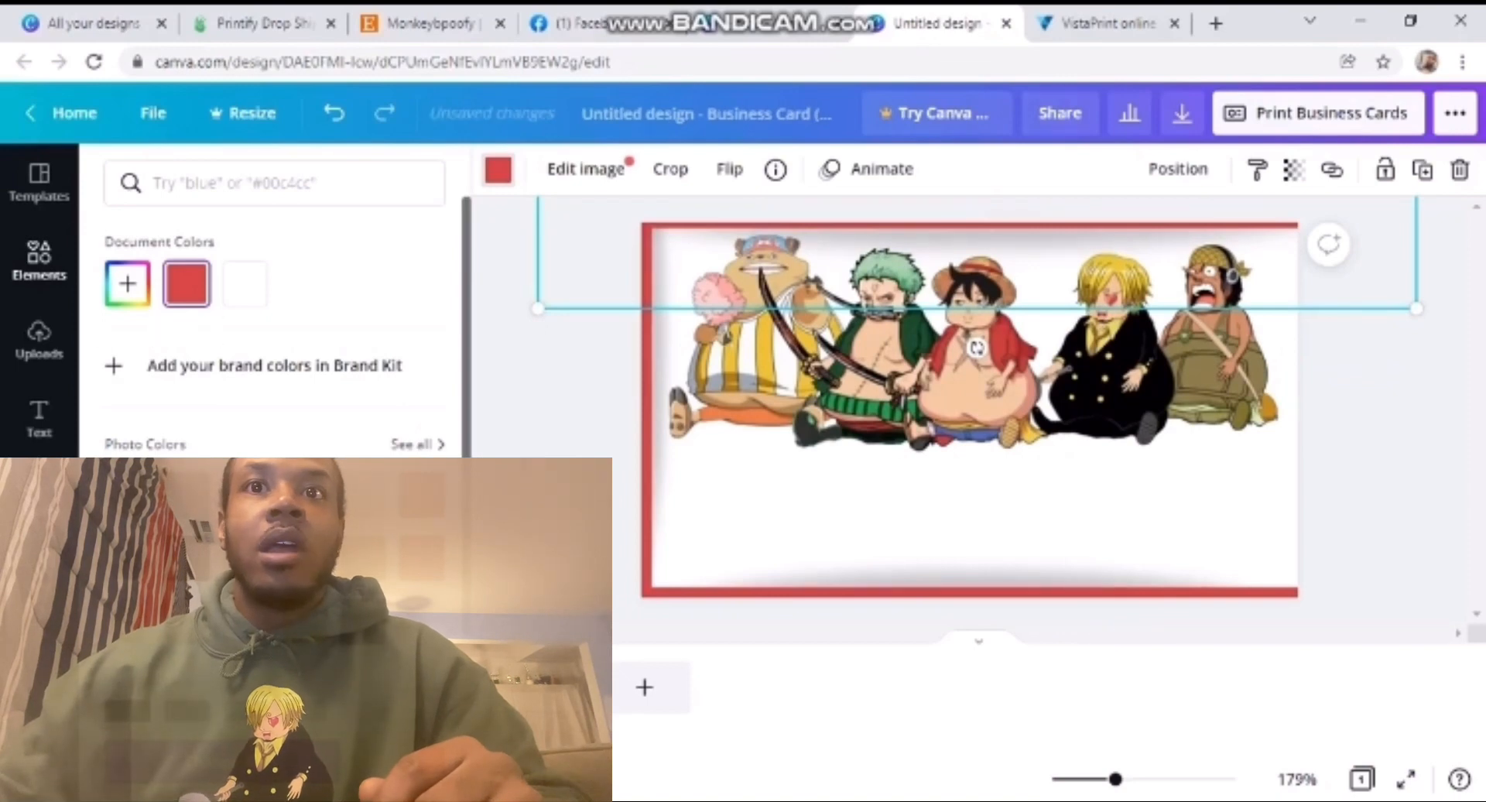
- Add a fourth shadowed rectangle in the same red, turned upright, as a thin strip along the card's right edge
left_click(39, 261)
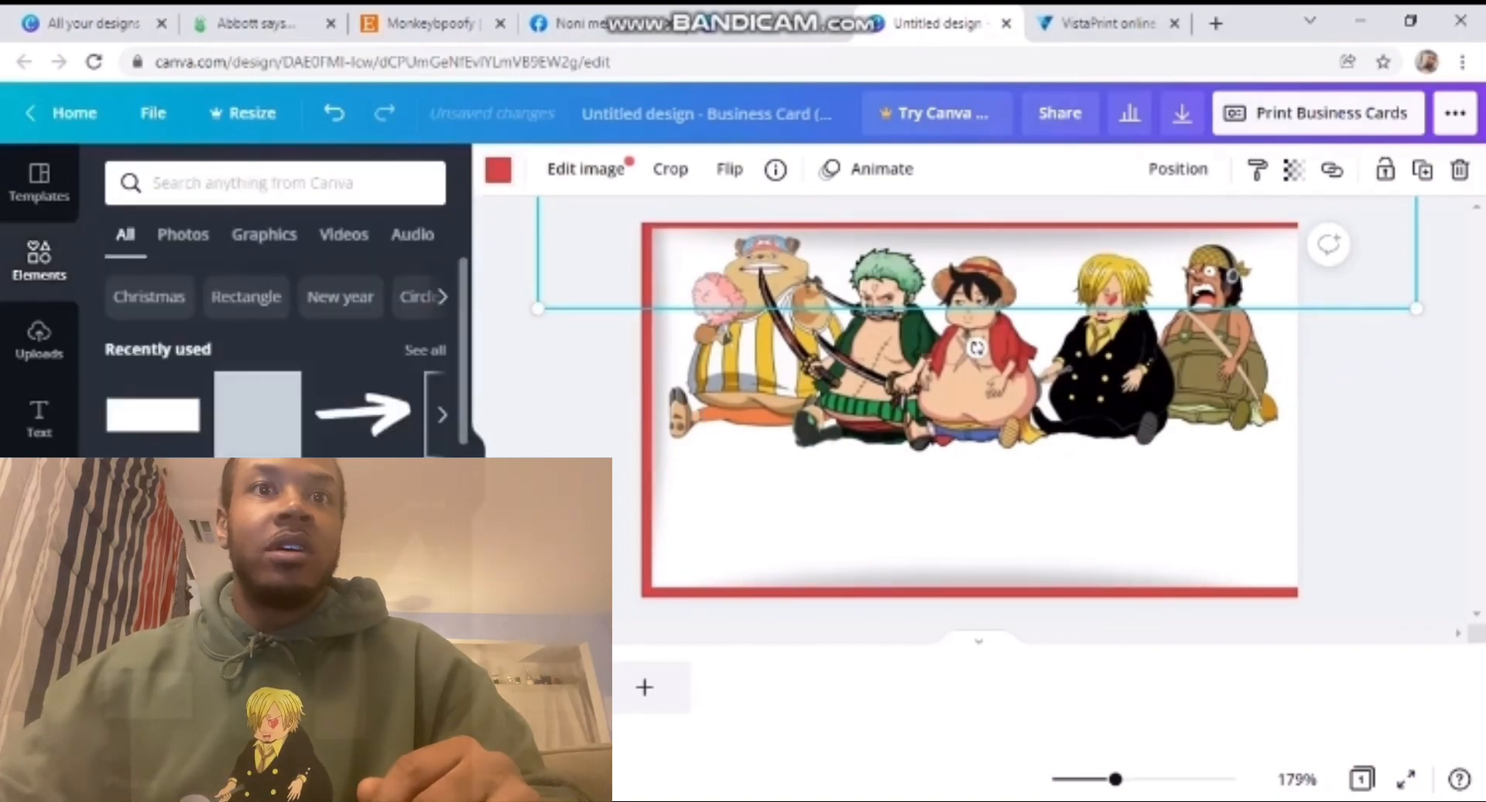
left_click(153, 414)
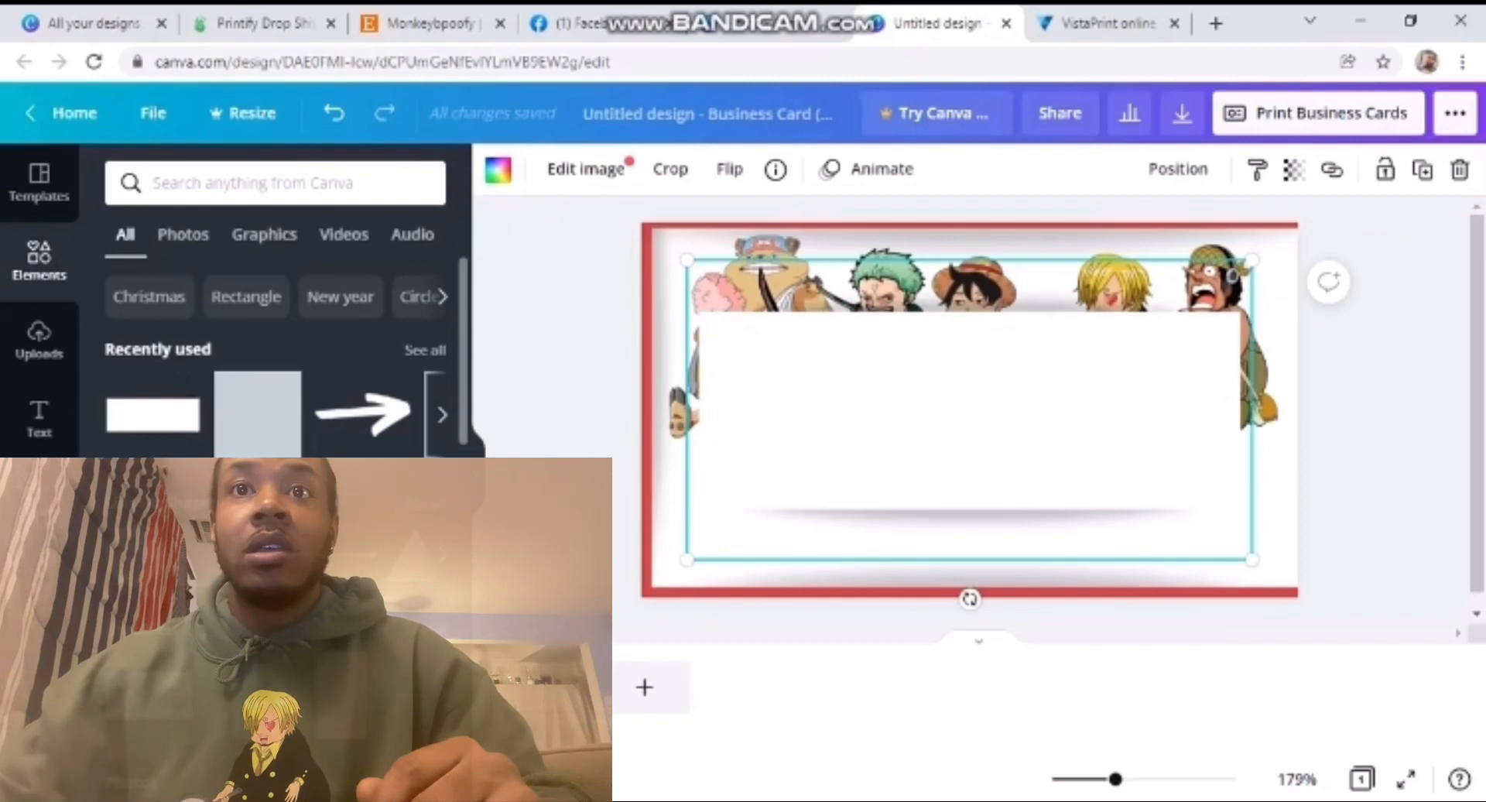
left_click(499, 169)
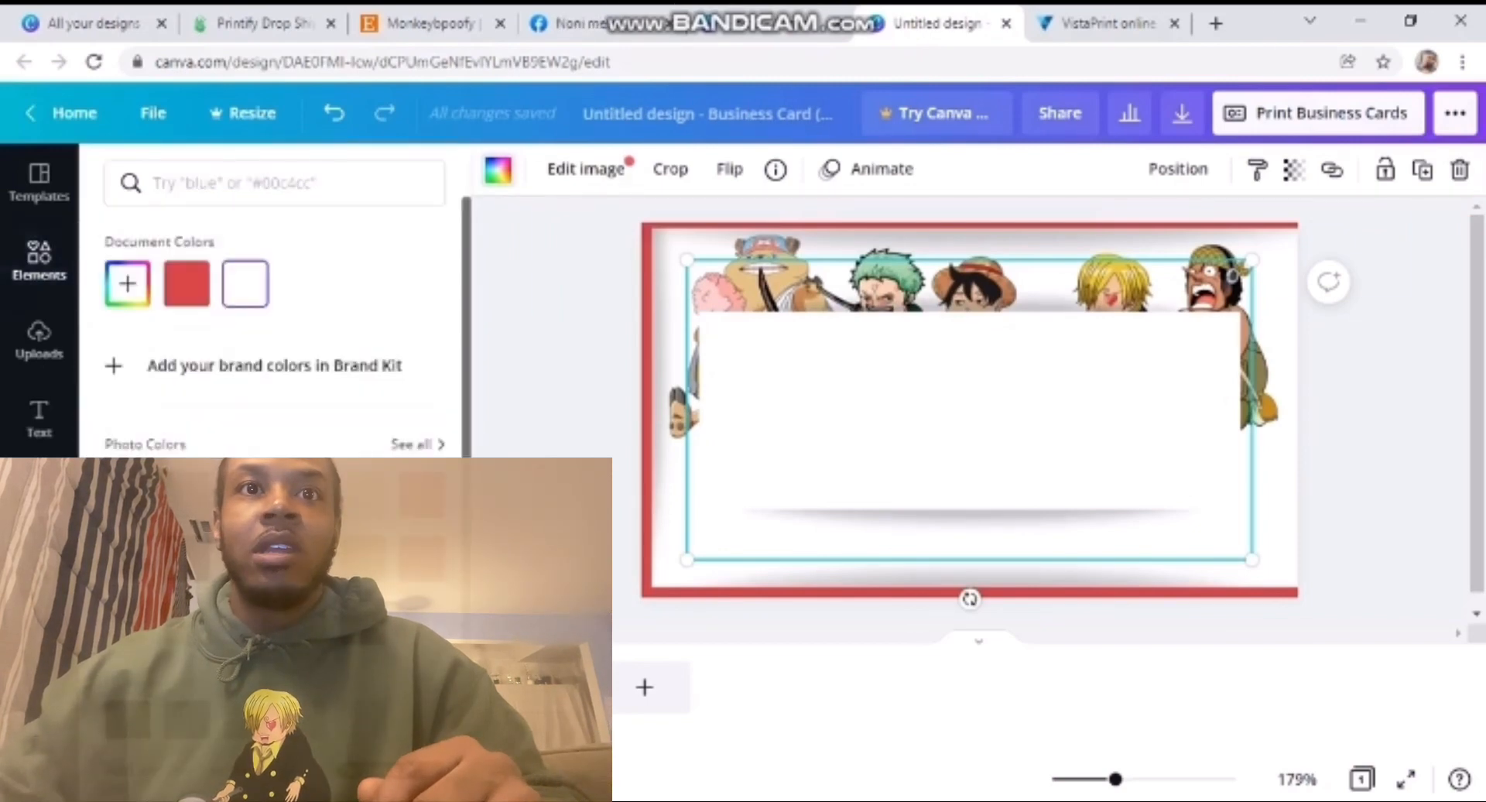
left_click(186, 283)
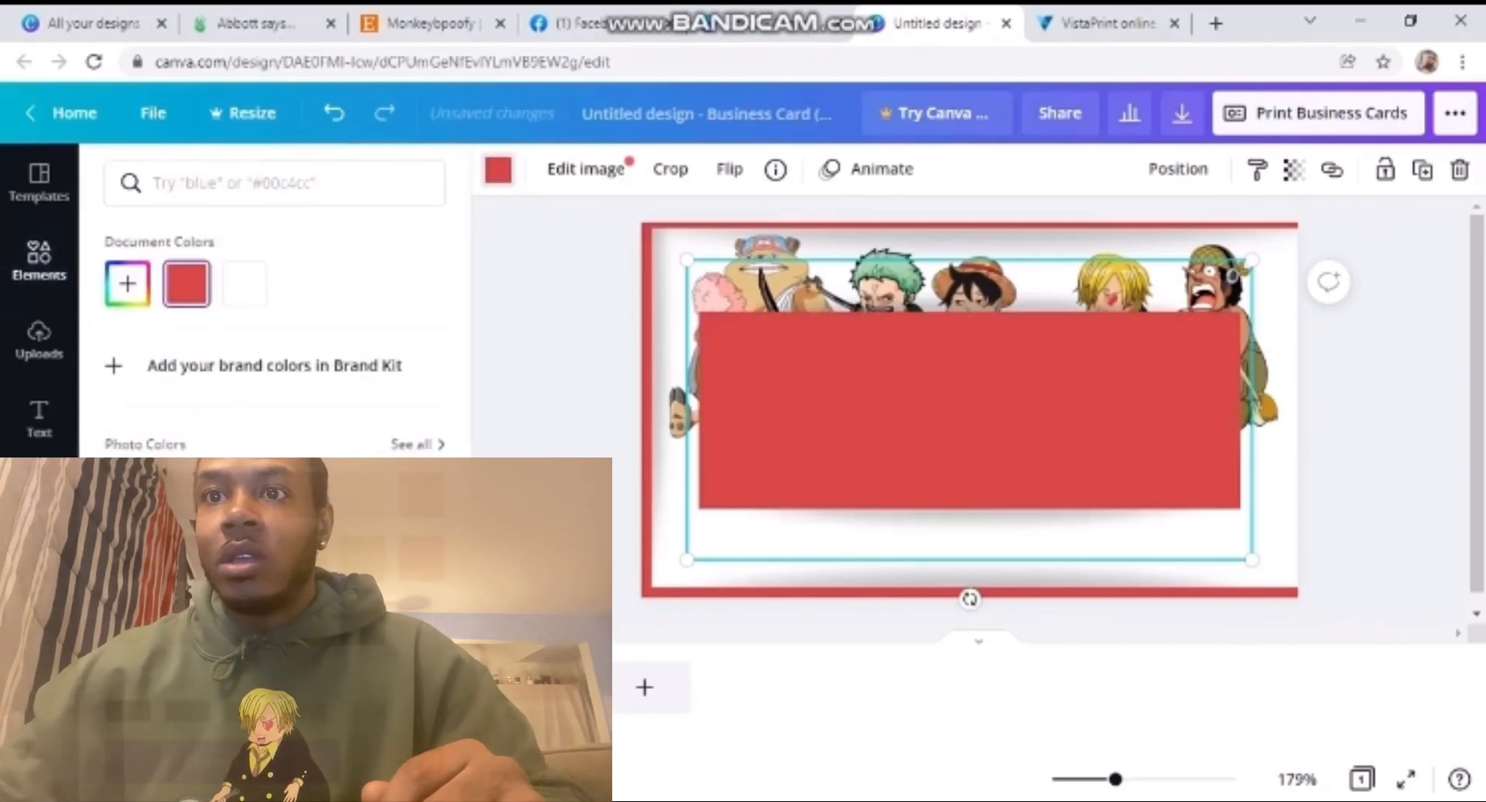
left_click_drag(969, 599, 1098, 447)
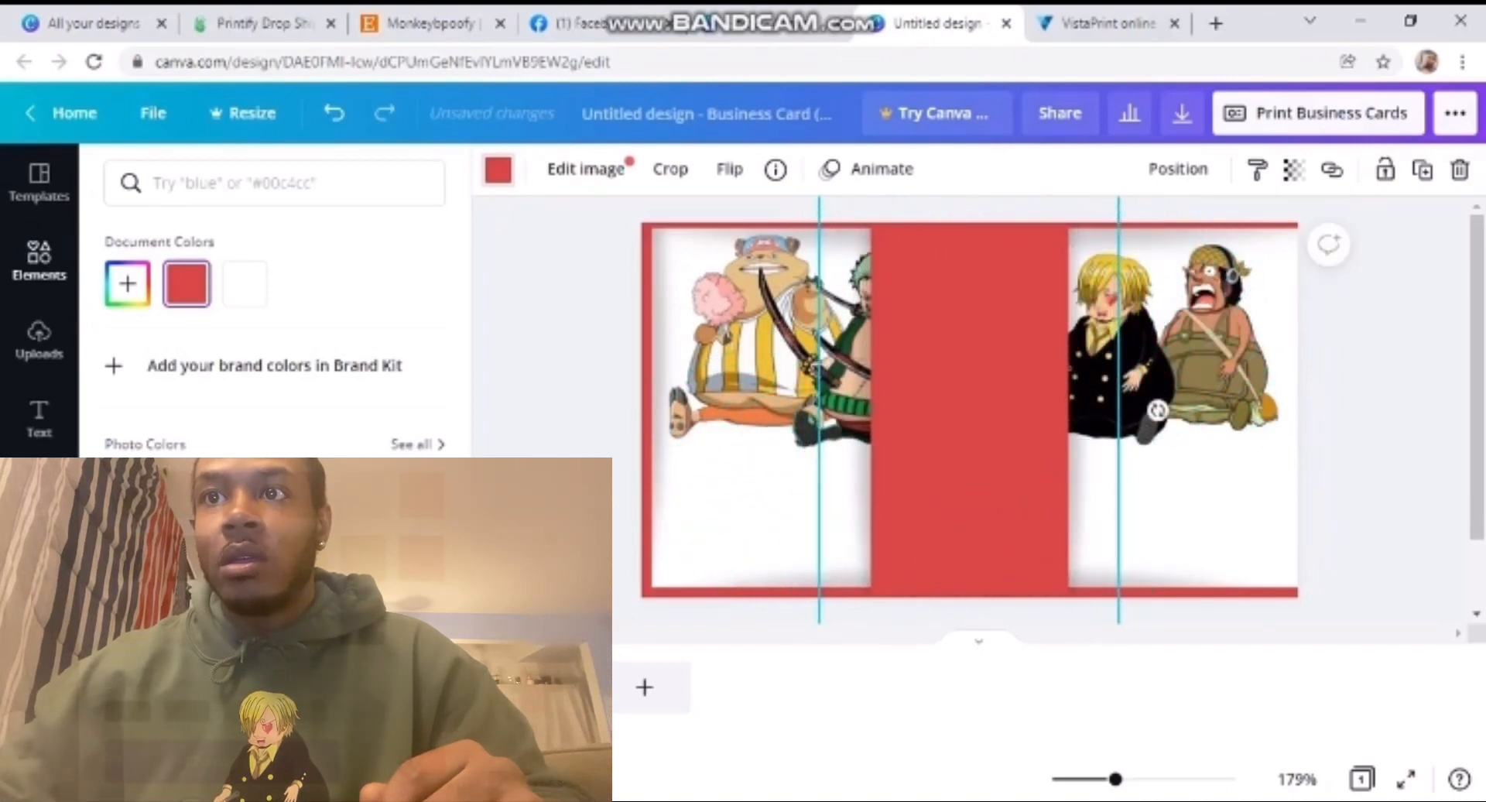
left_click_drag(998, 422, 1419, 422)
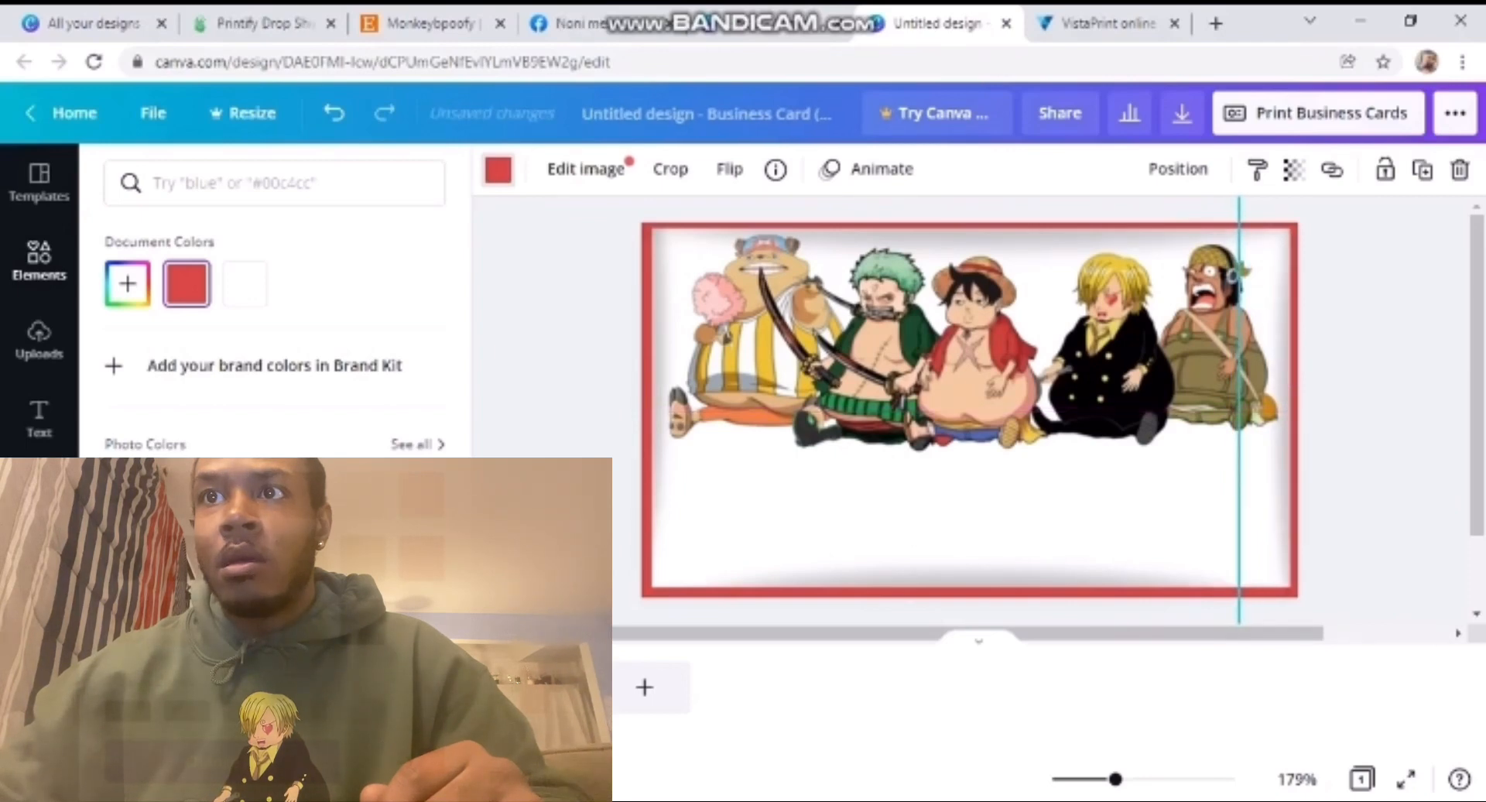
left_click_drag(1419, 421, 1416, 422)
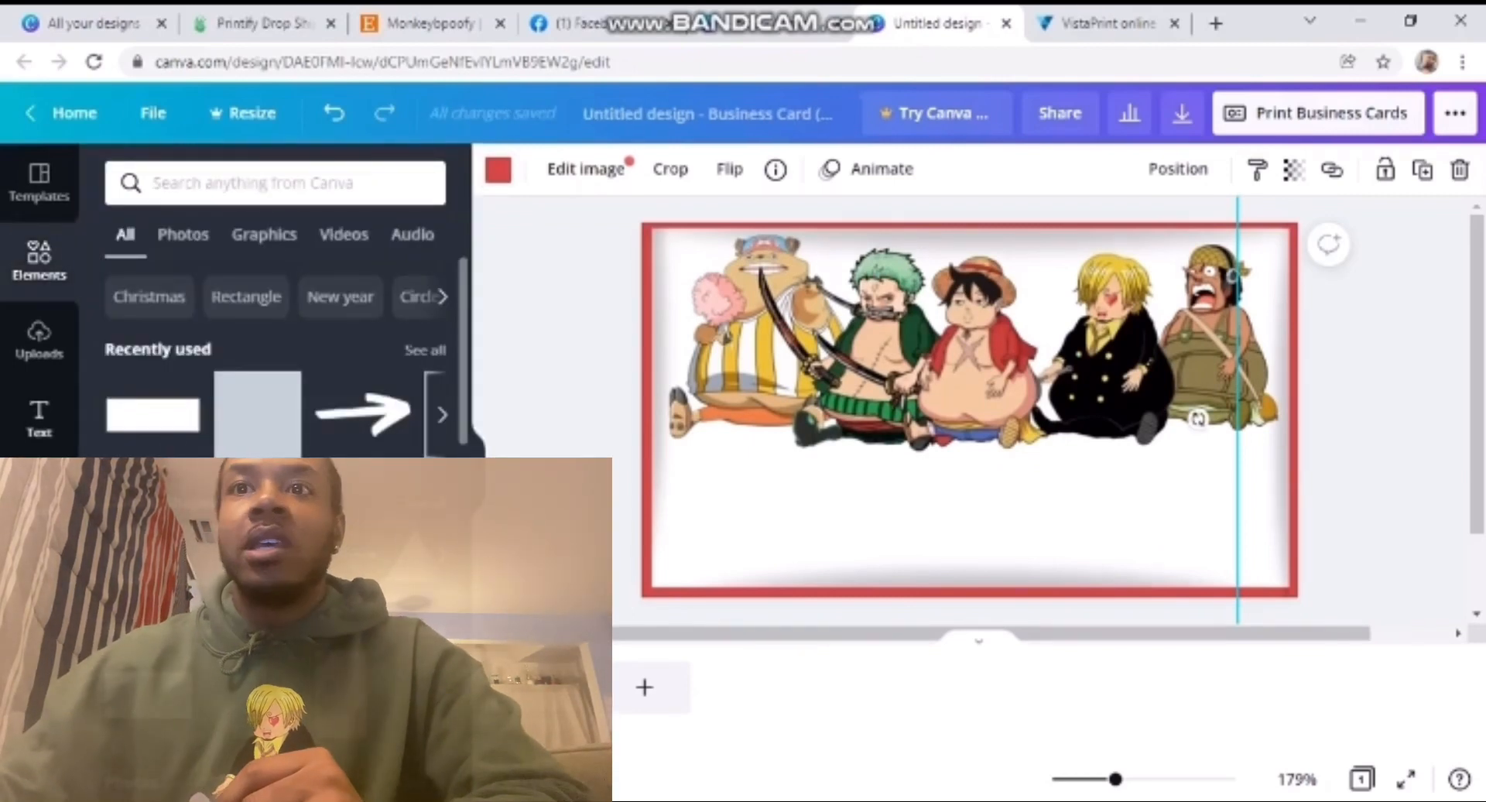
- Add a subheading reading "Monkeybpoofy" in a widened text box placed beneath the row of characters
left_click(39, 418)
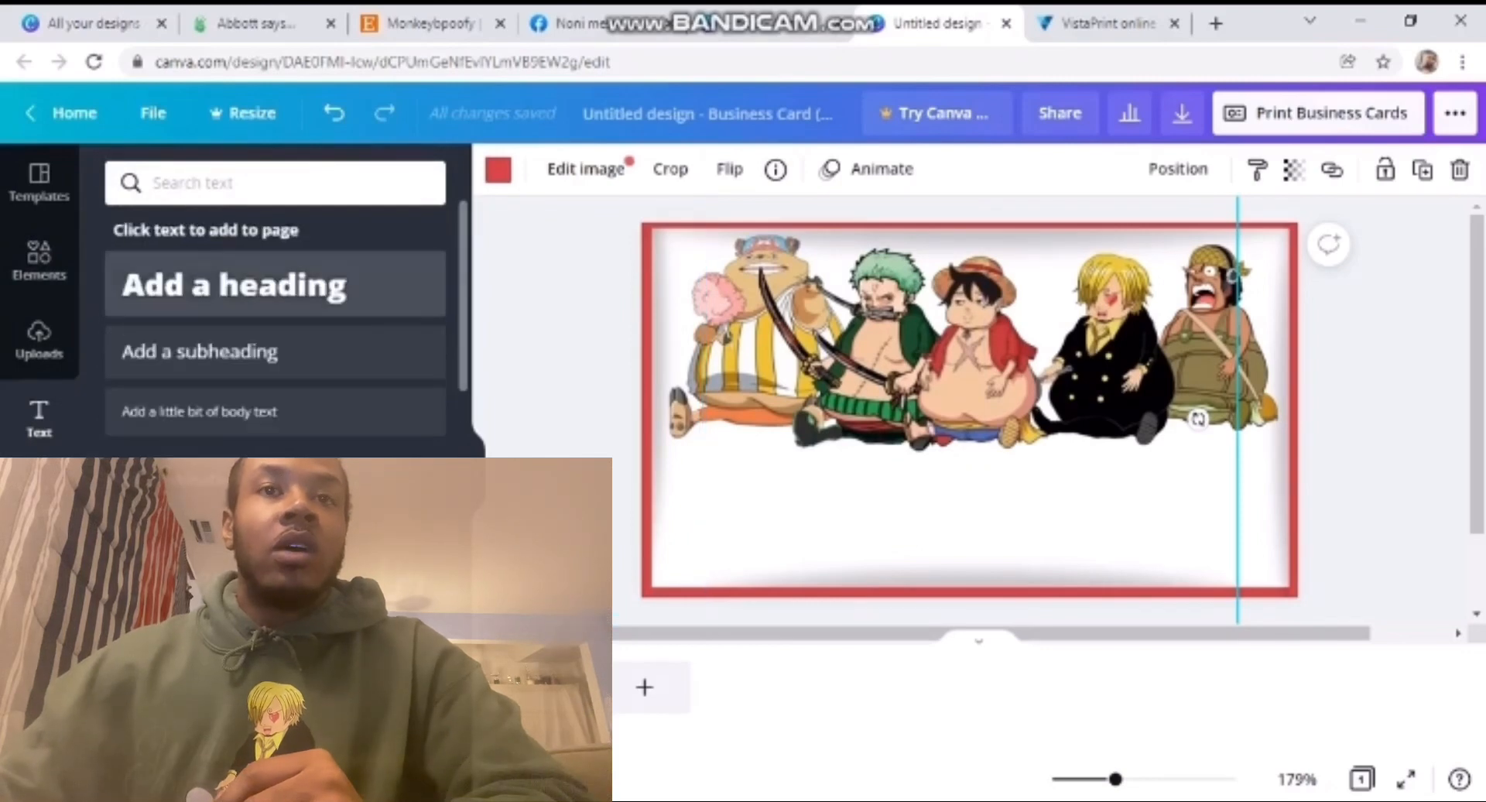
left_click(199, 352)
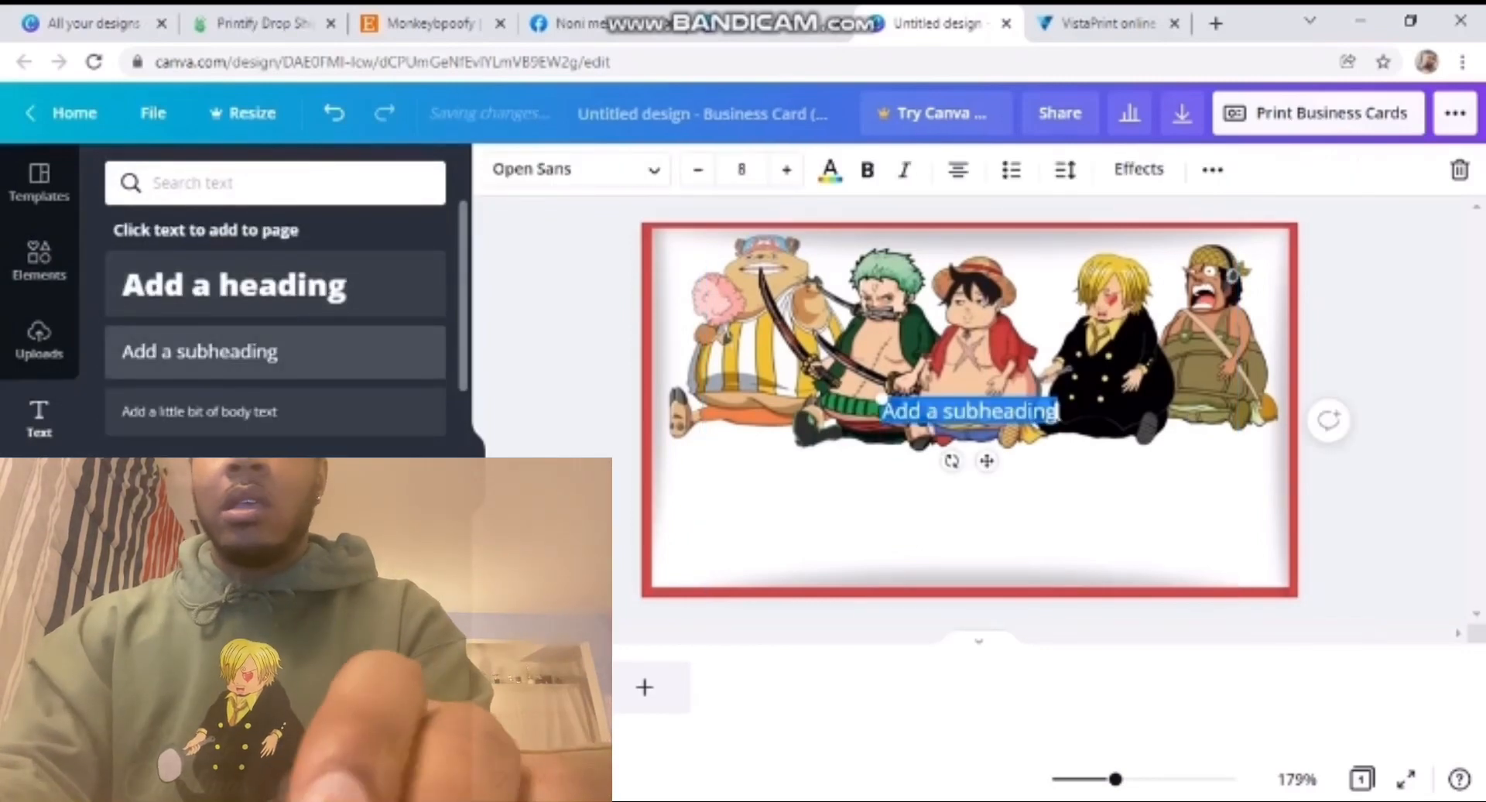
type("Monkey")
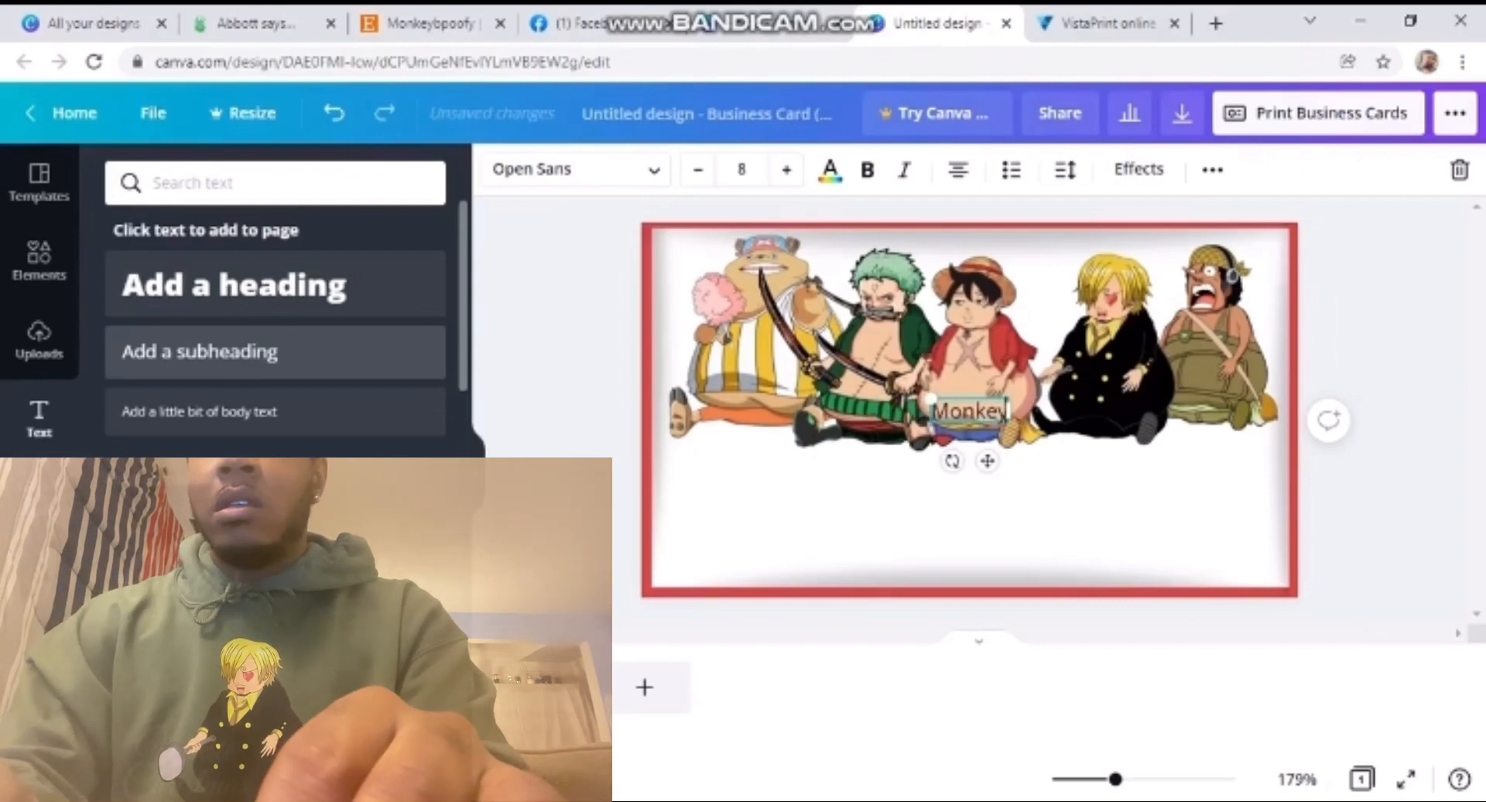
type("bpo")
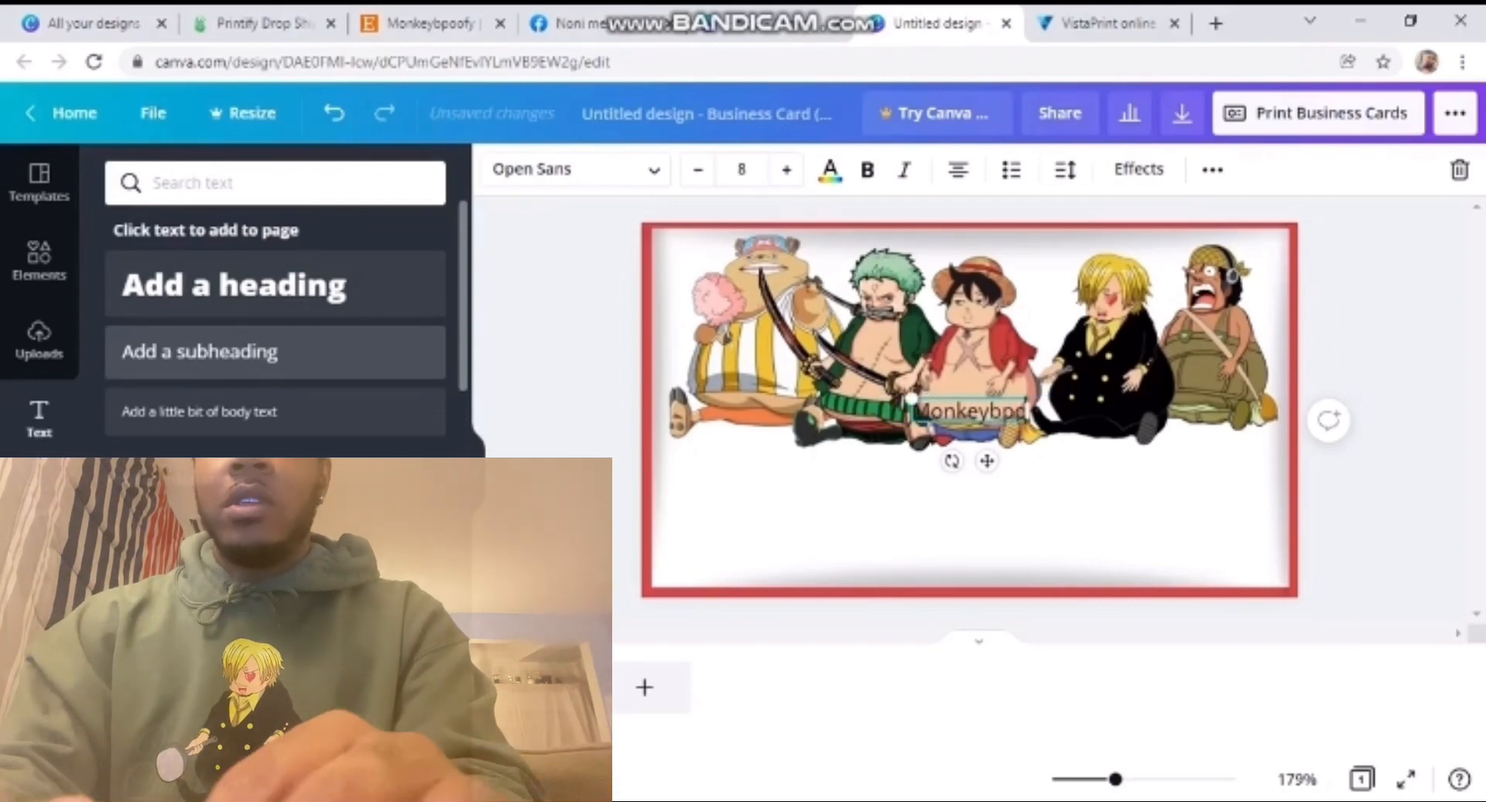
type("ofy")
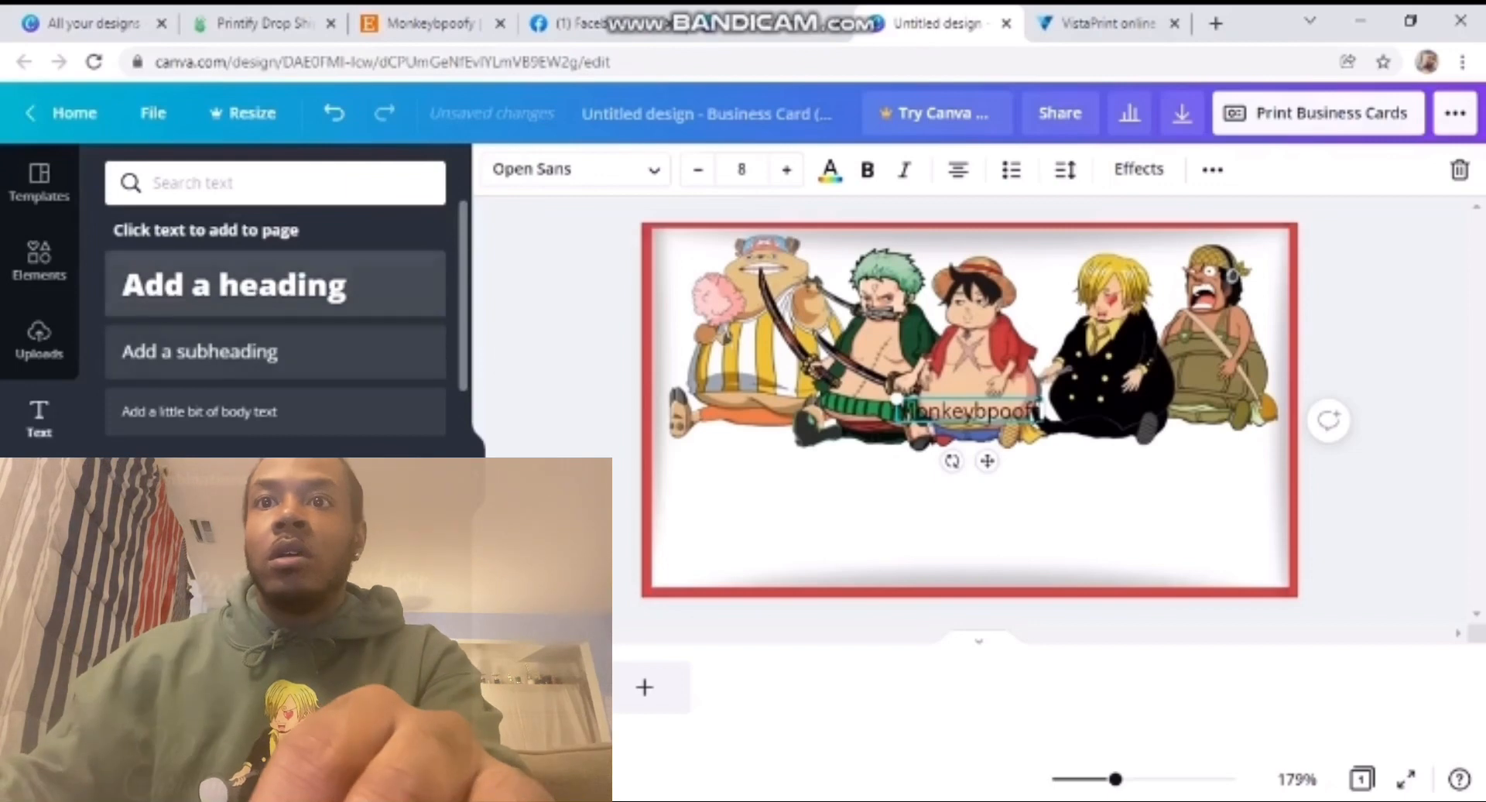
left_click_drag(1041, 410, 1175, 411)
left_click_drag(1037, 411, 935, 473)
- Format the shop name text in the Gagalin font at size 9, coloured the same red as the border
left_click(572, 168)
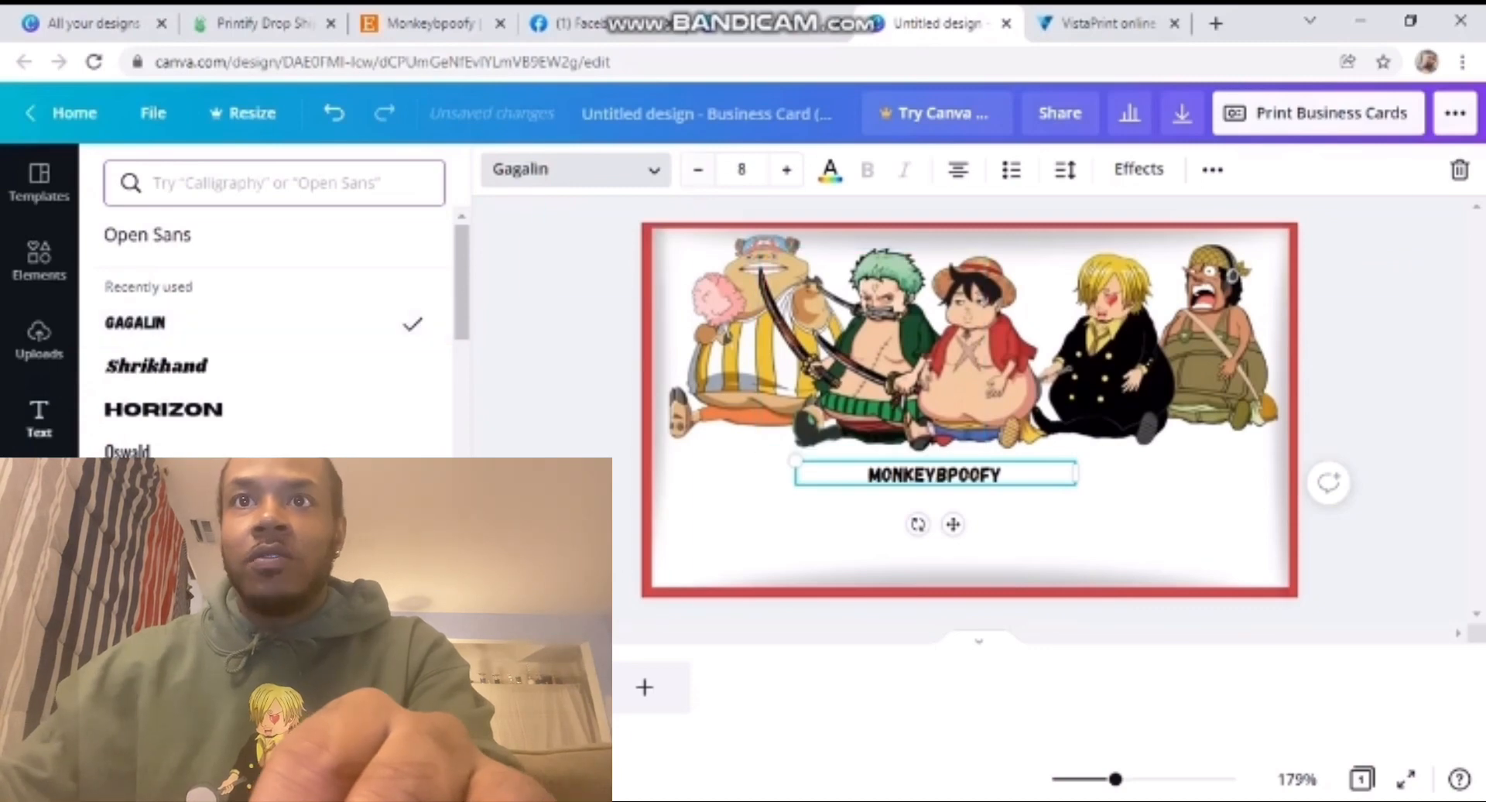
left_click(786, 170)
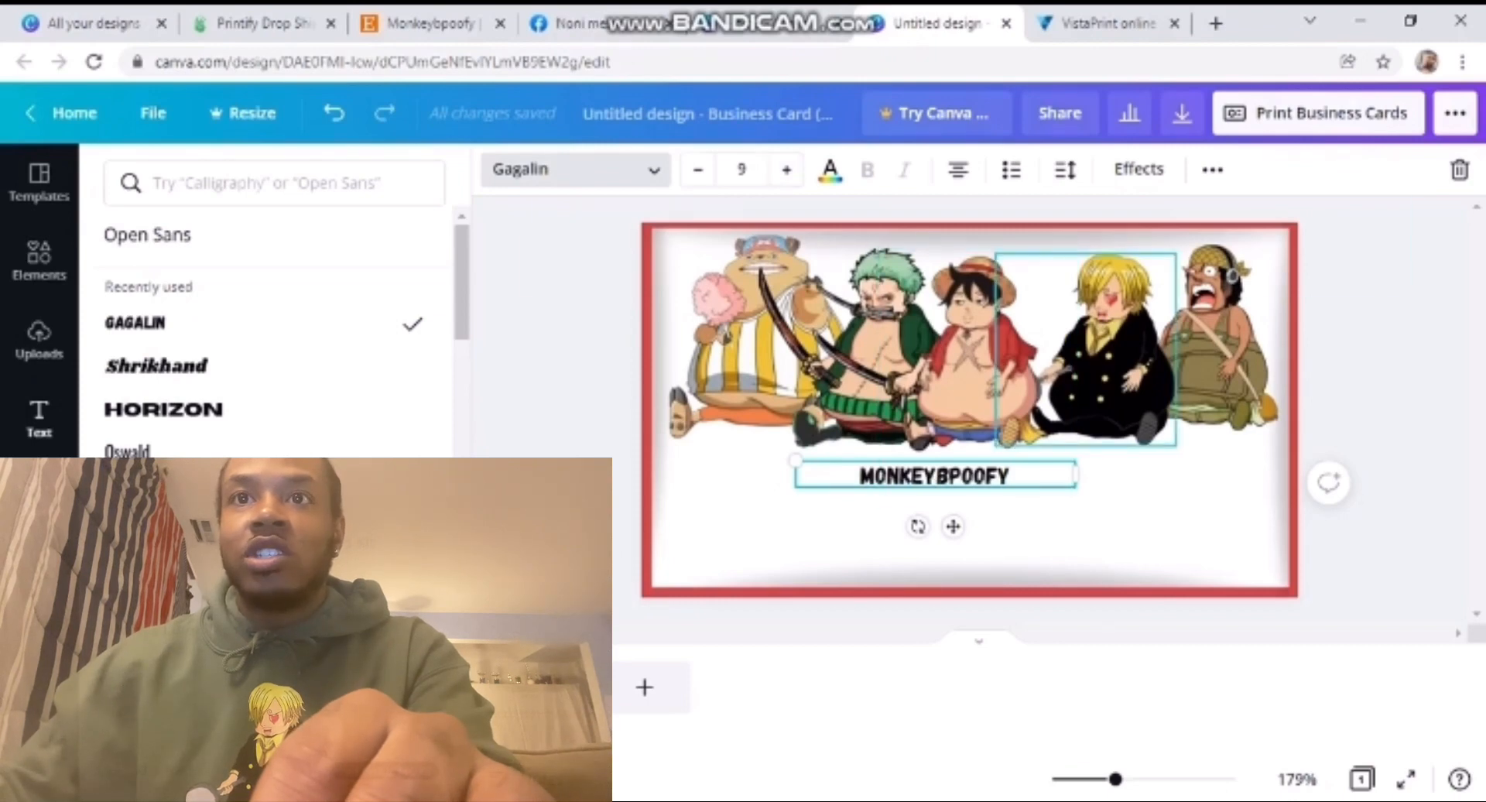
left_click(830, 168)
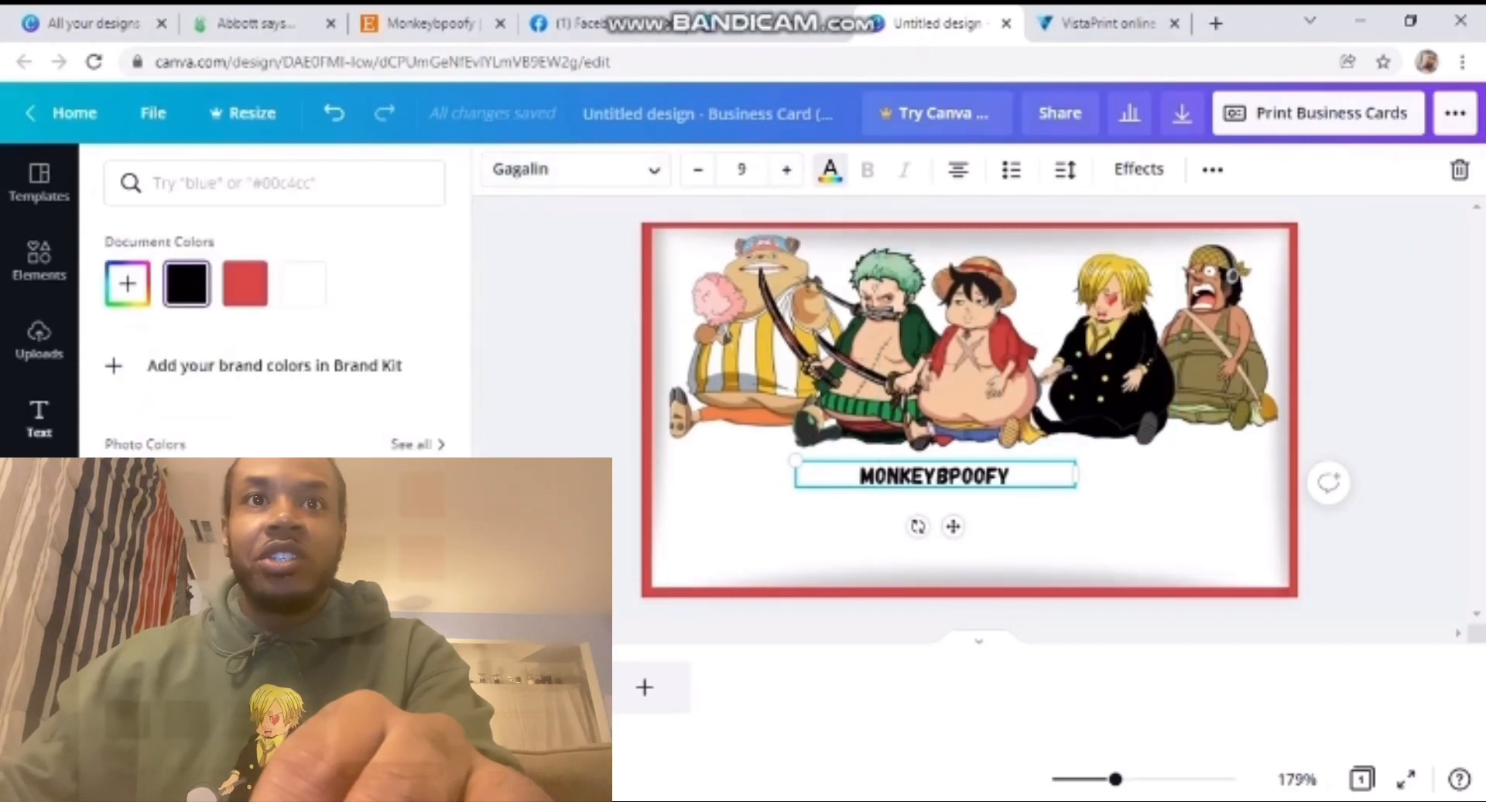
left_click(245, 283)
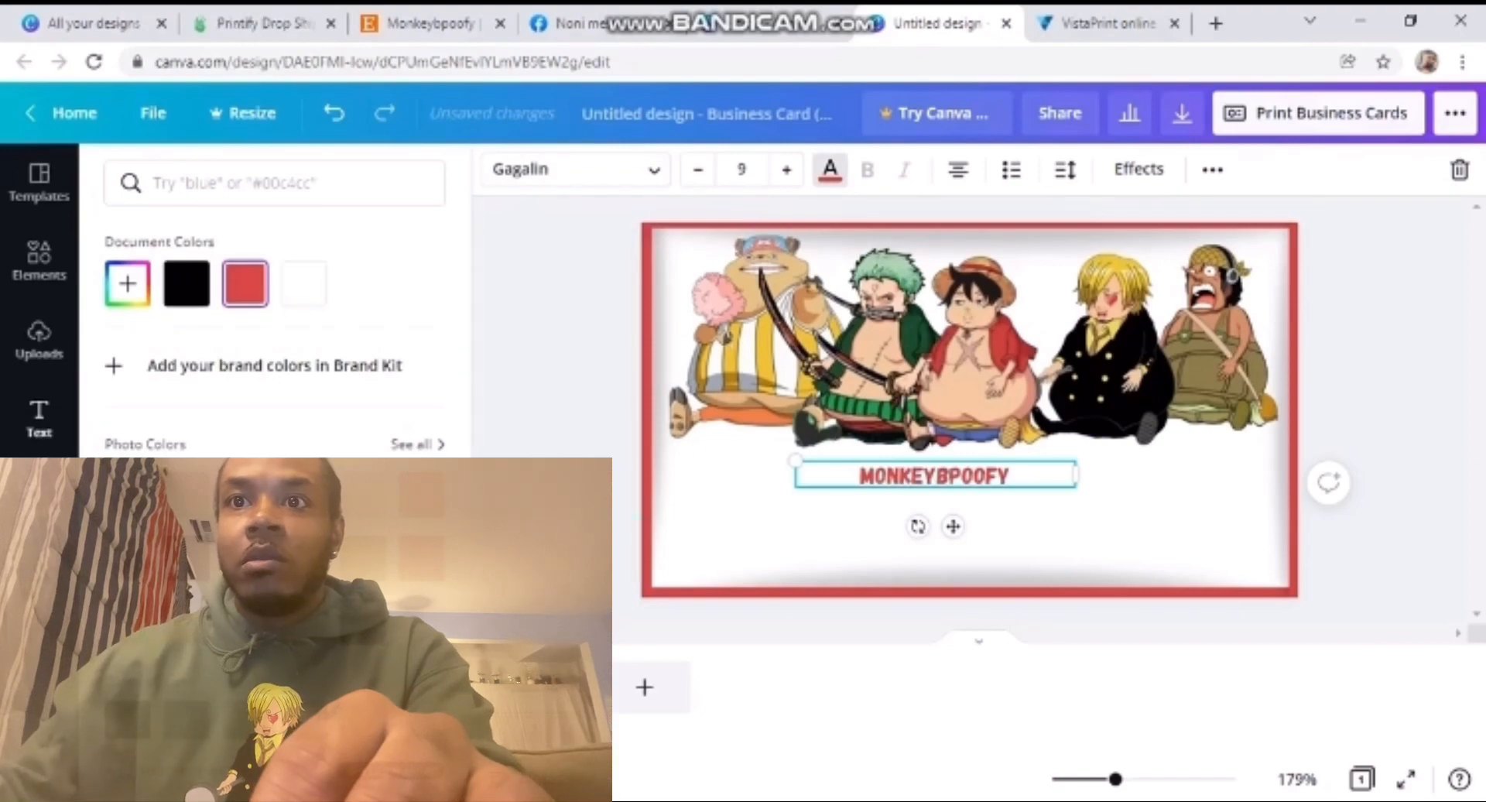
left_click(978, 418)
left_click(979, 551)
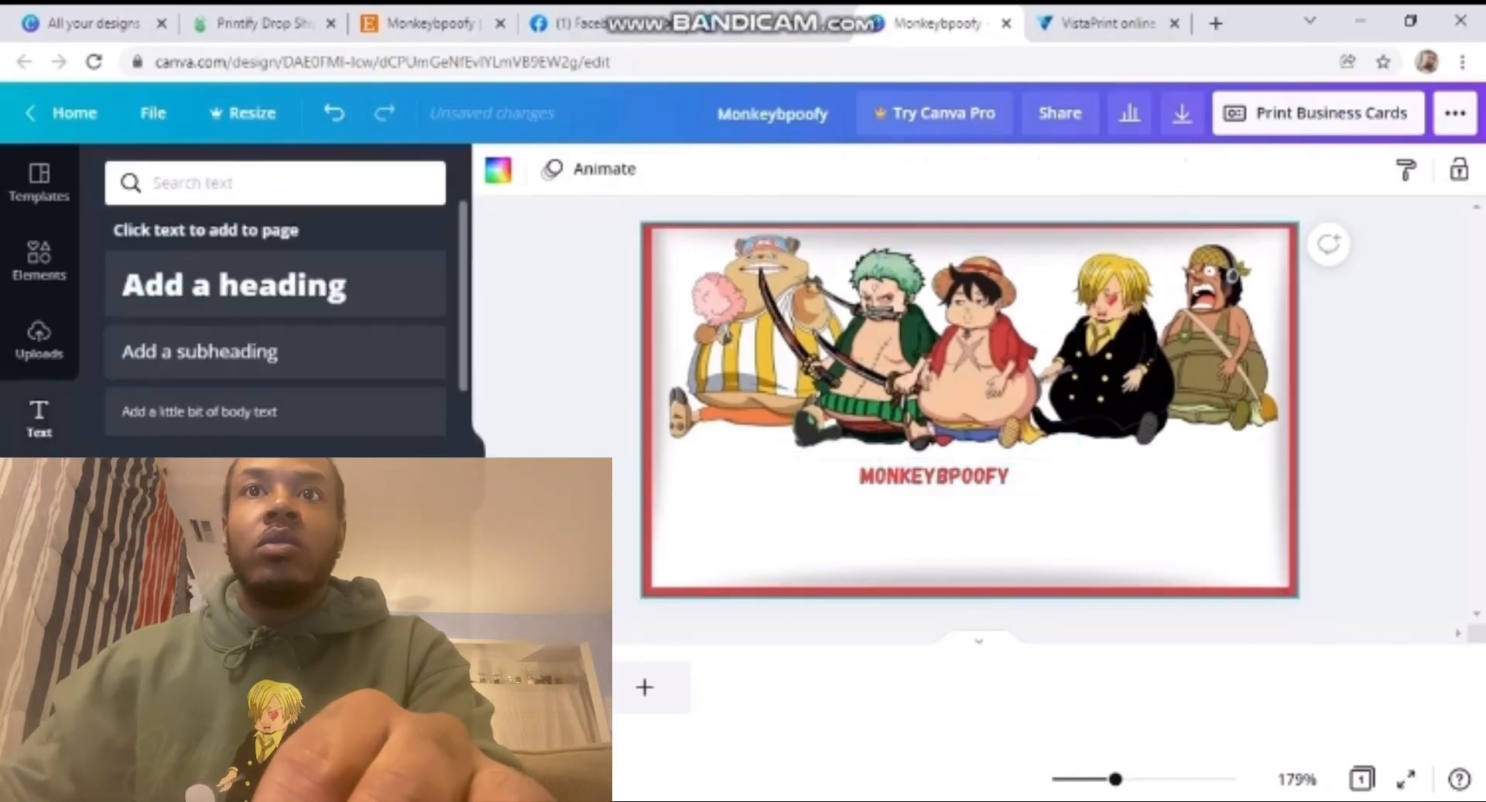
- Switch to the Monkeybpoofy Etsy shop page and copy the tagline beneath the shop name
left_click(430, 24)
scroll(743, 441, "down", 3)
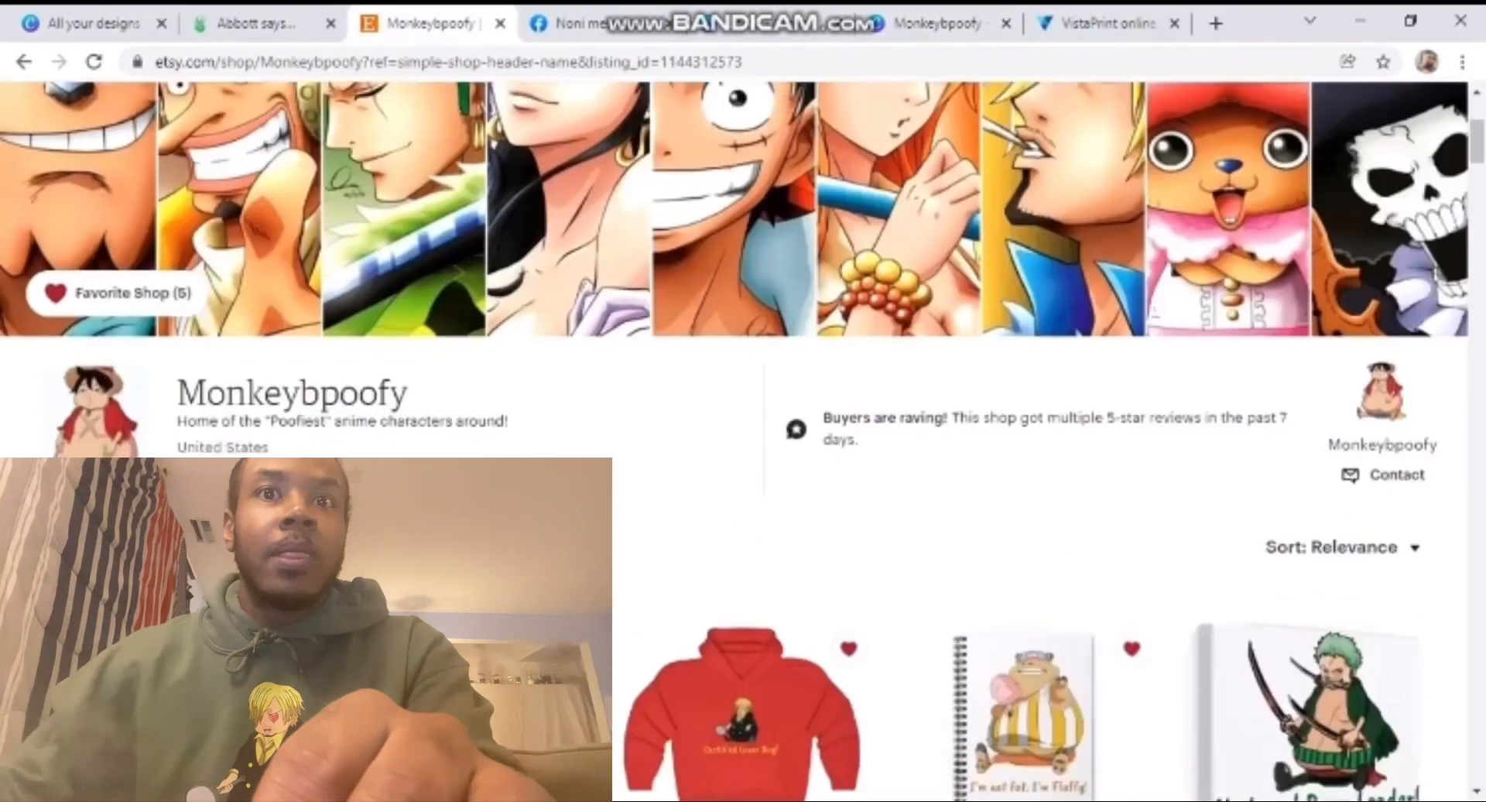
left_click_drag(510, 402, 287, 402)
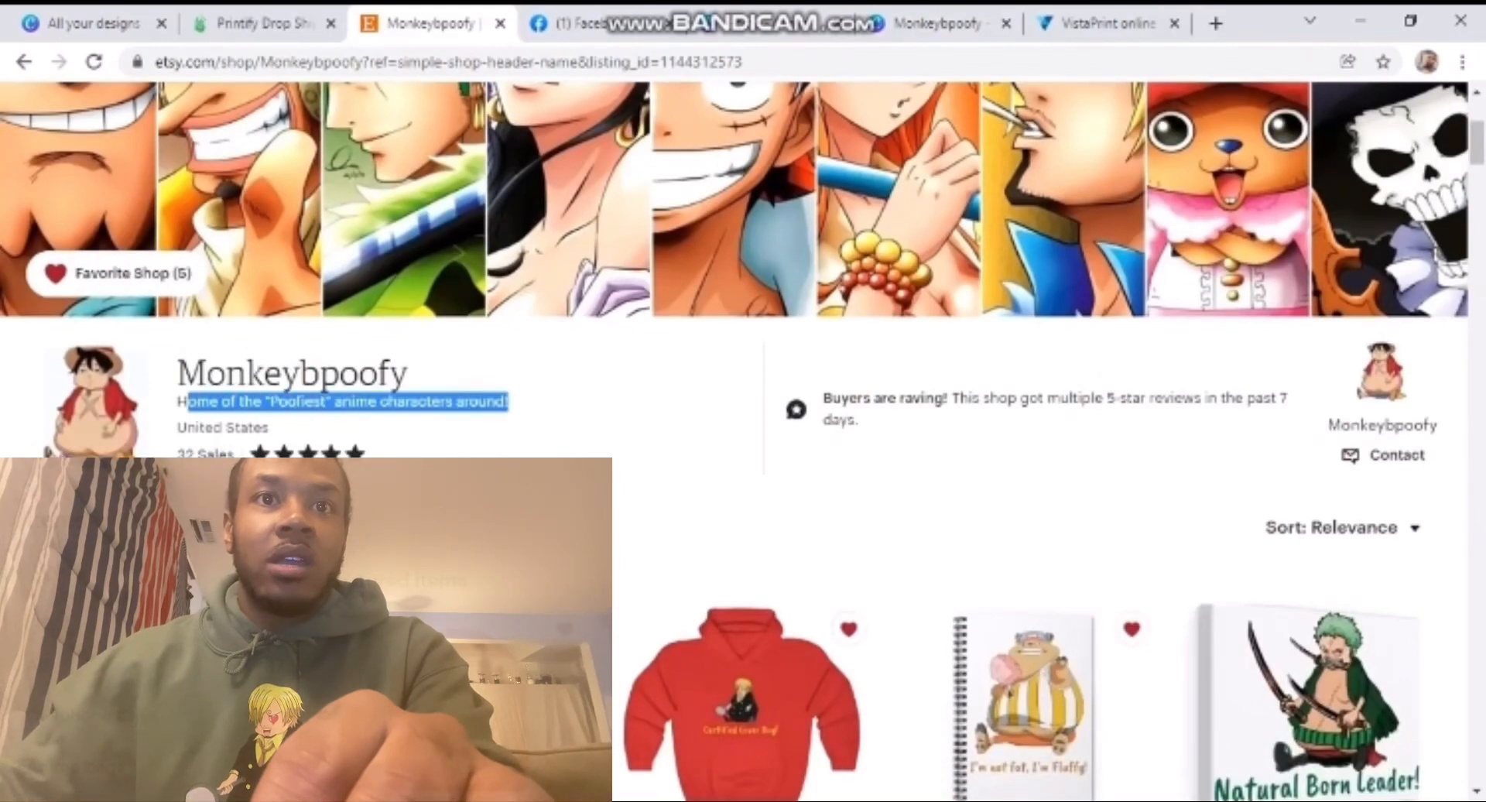
right_click(183, 403)
left_click(222, 417)
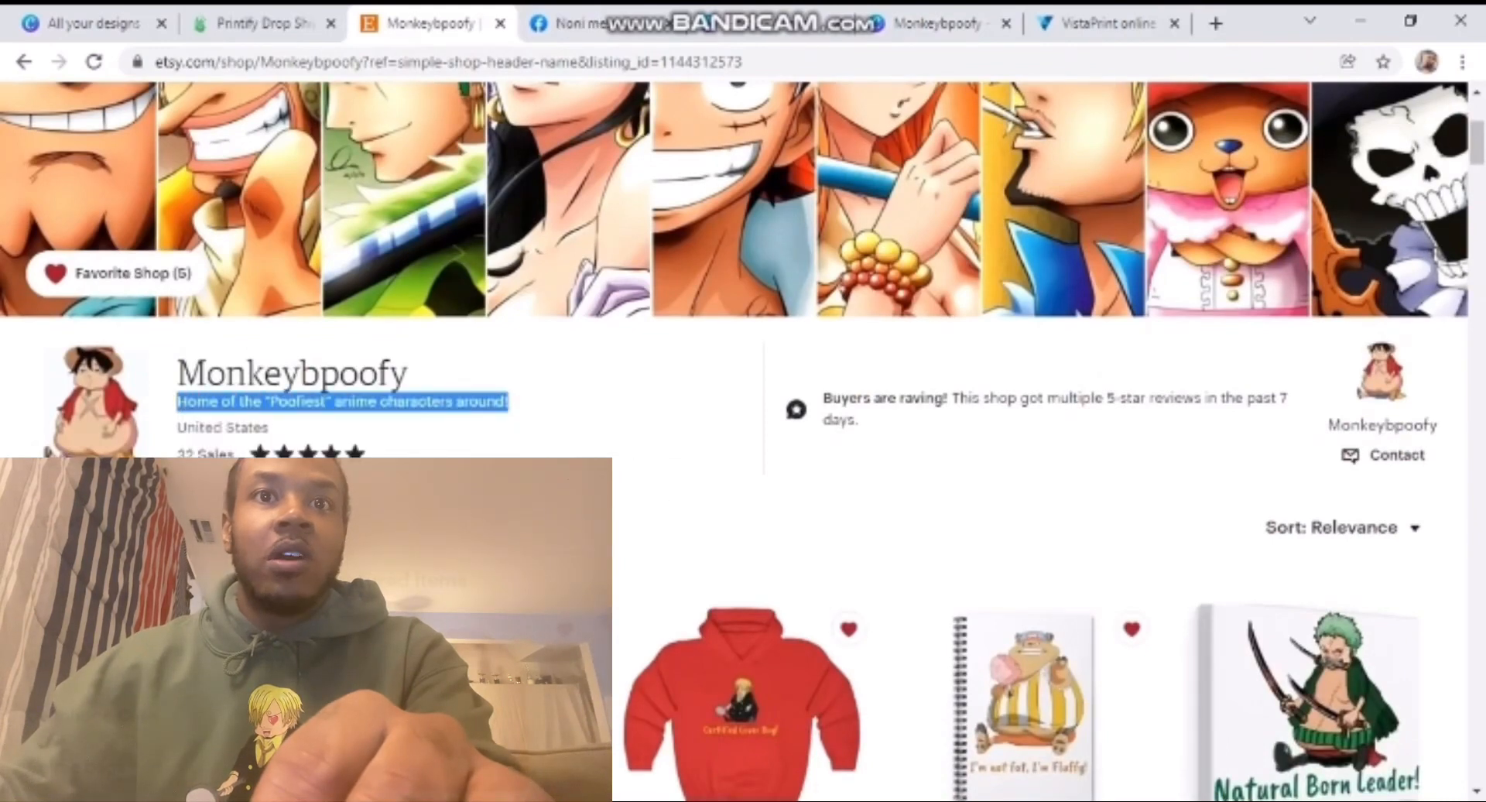
left_click(325, 464)
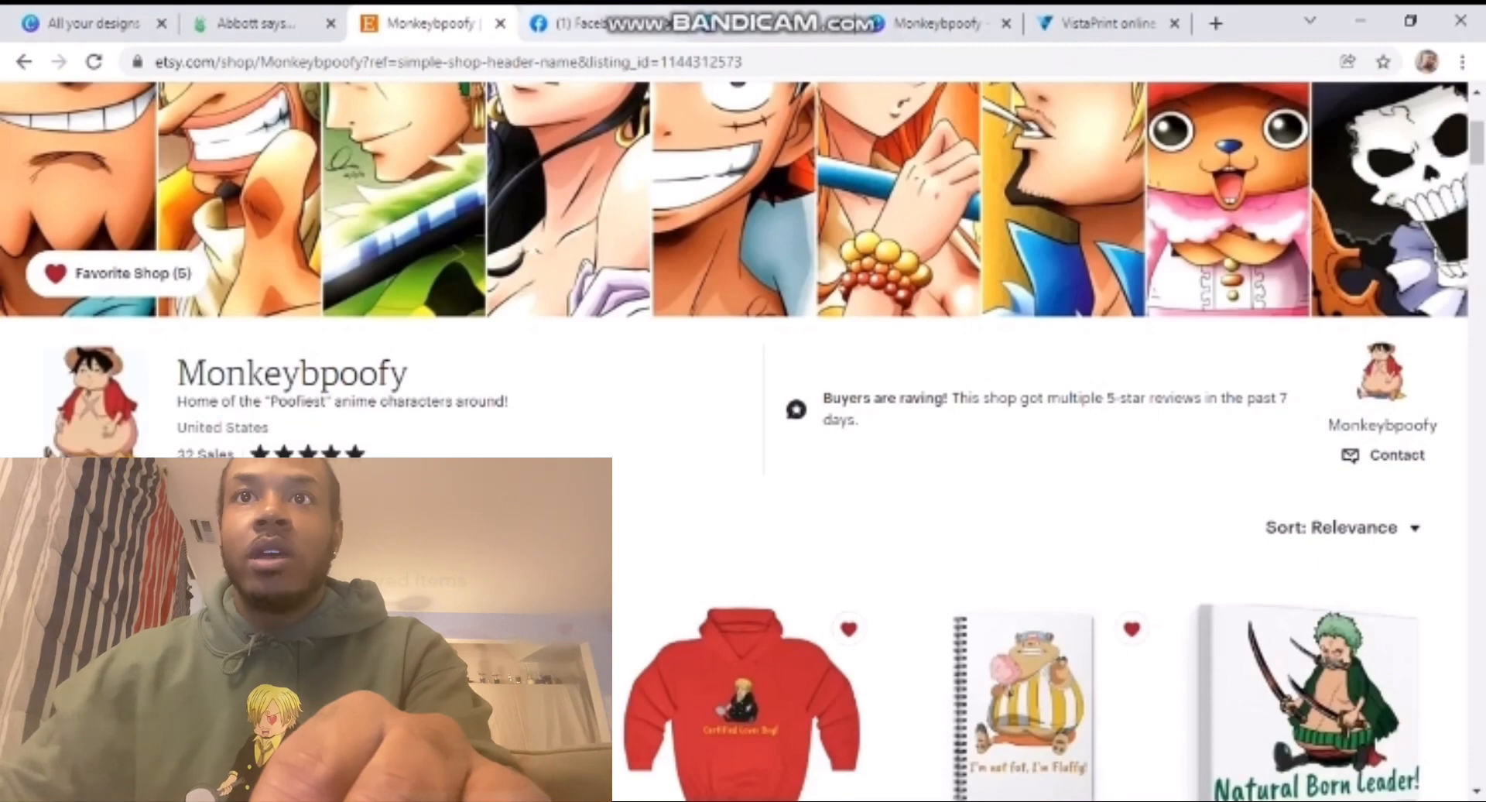
- Back in the Canva design, add a subheading reading "Home of the "Poofiest" anime characters around!" directly beneath the shop name
left_click(920, 24)
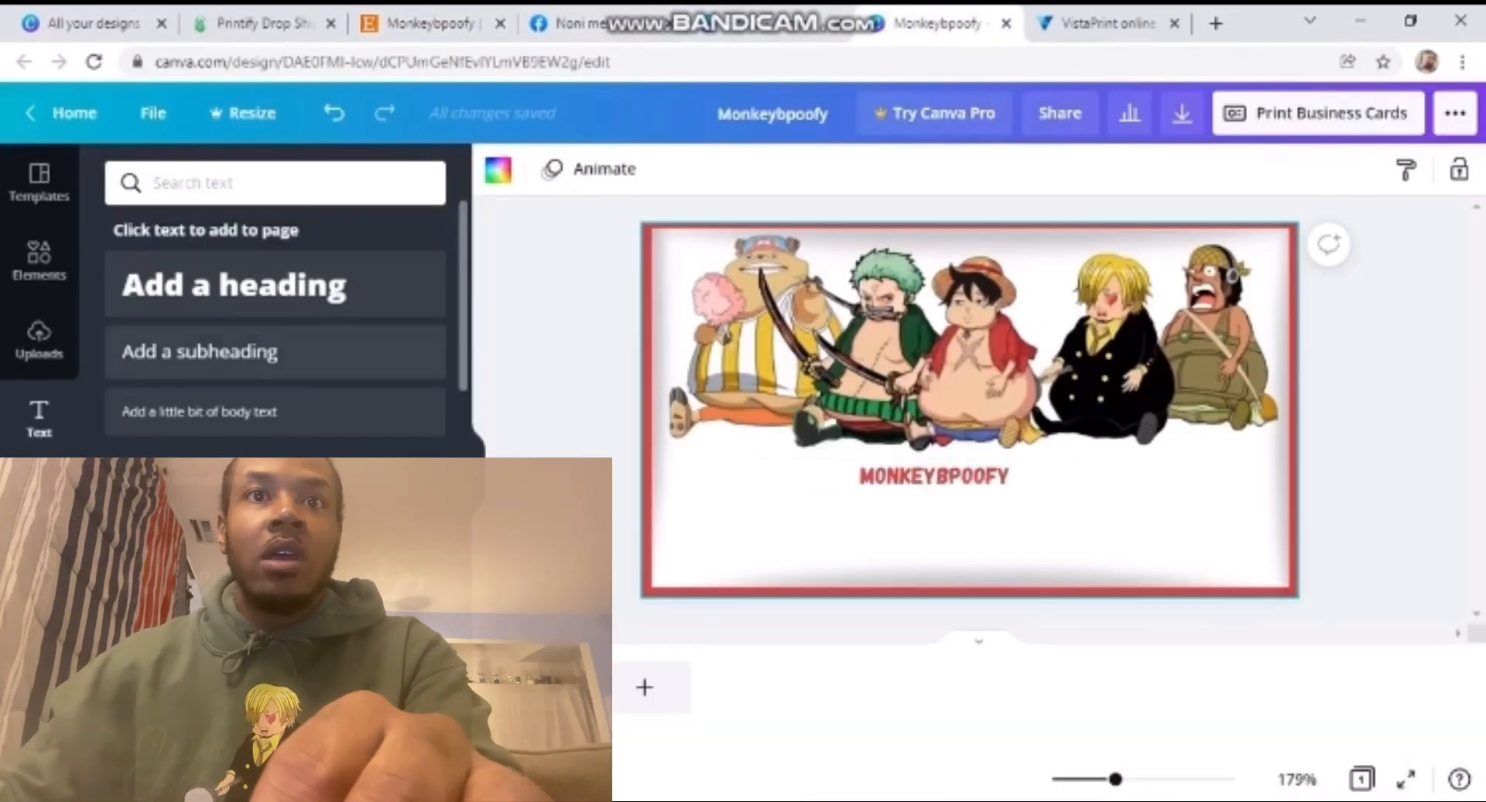
left_click(199, 352)
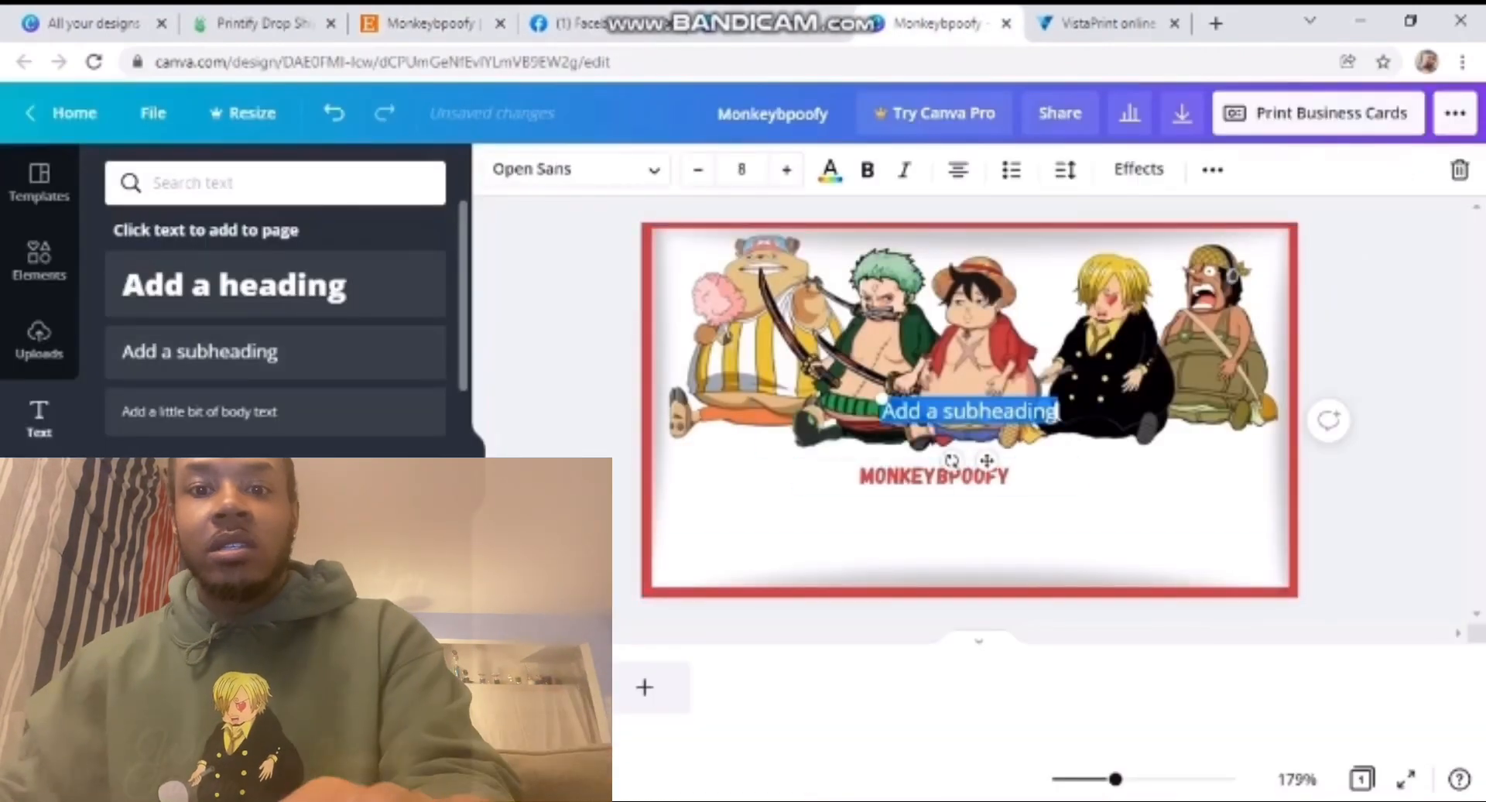
type("Home of the \"Poofiest\" anime characters around!")
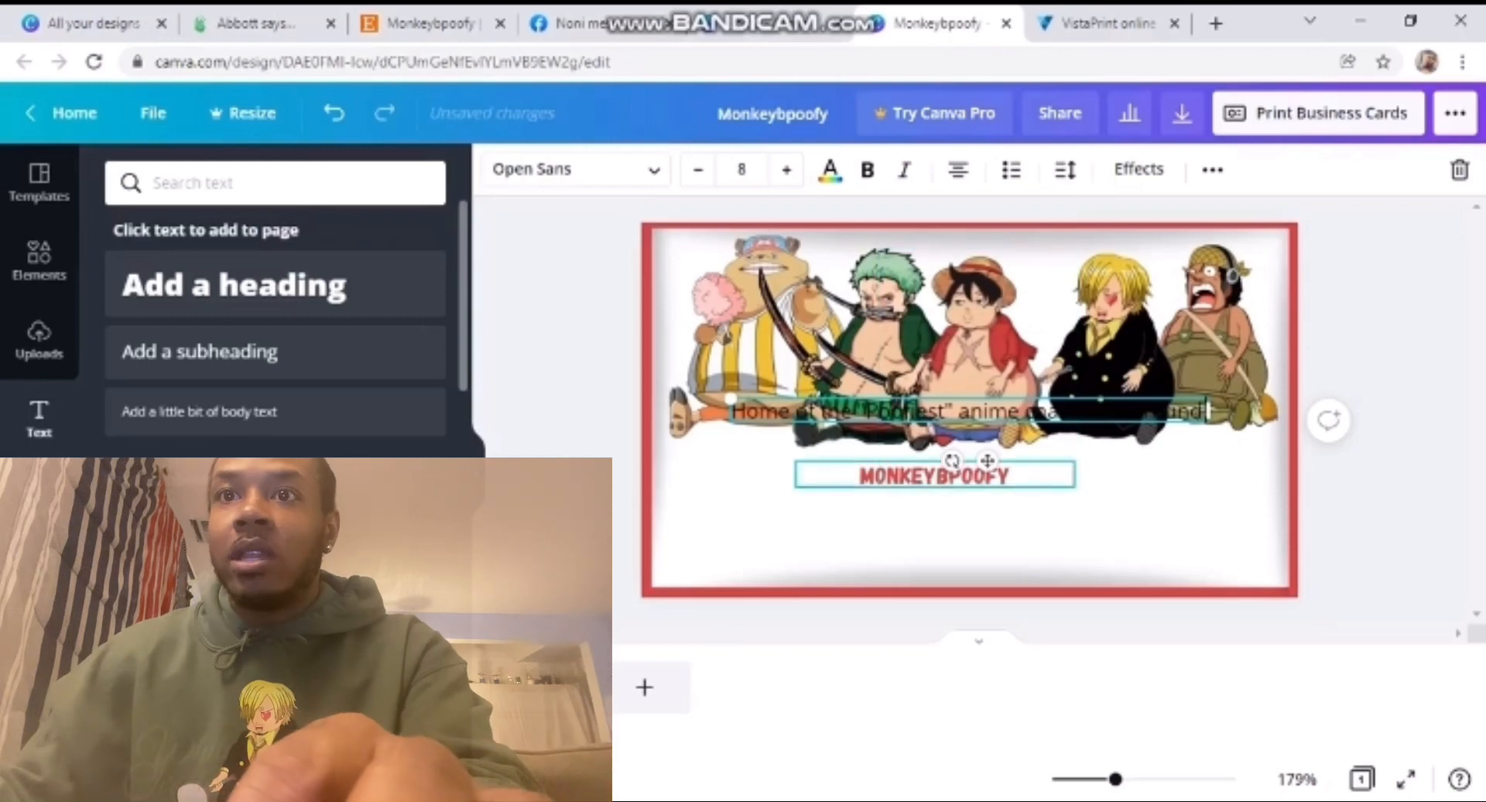
left_click_drag(987, 462, 976, 551)
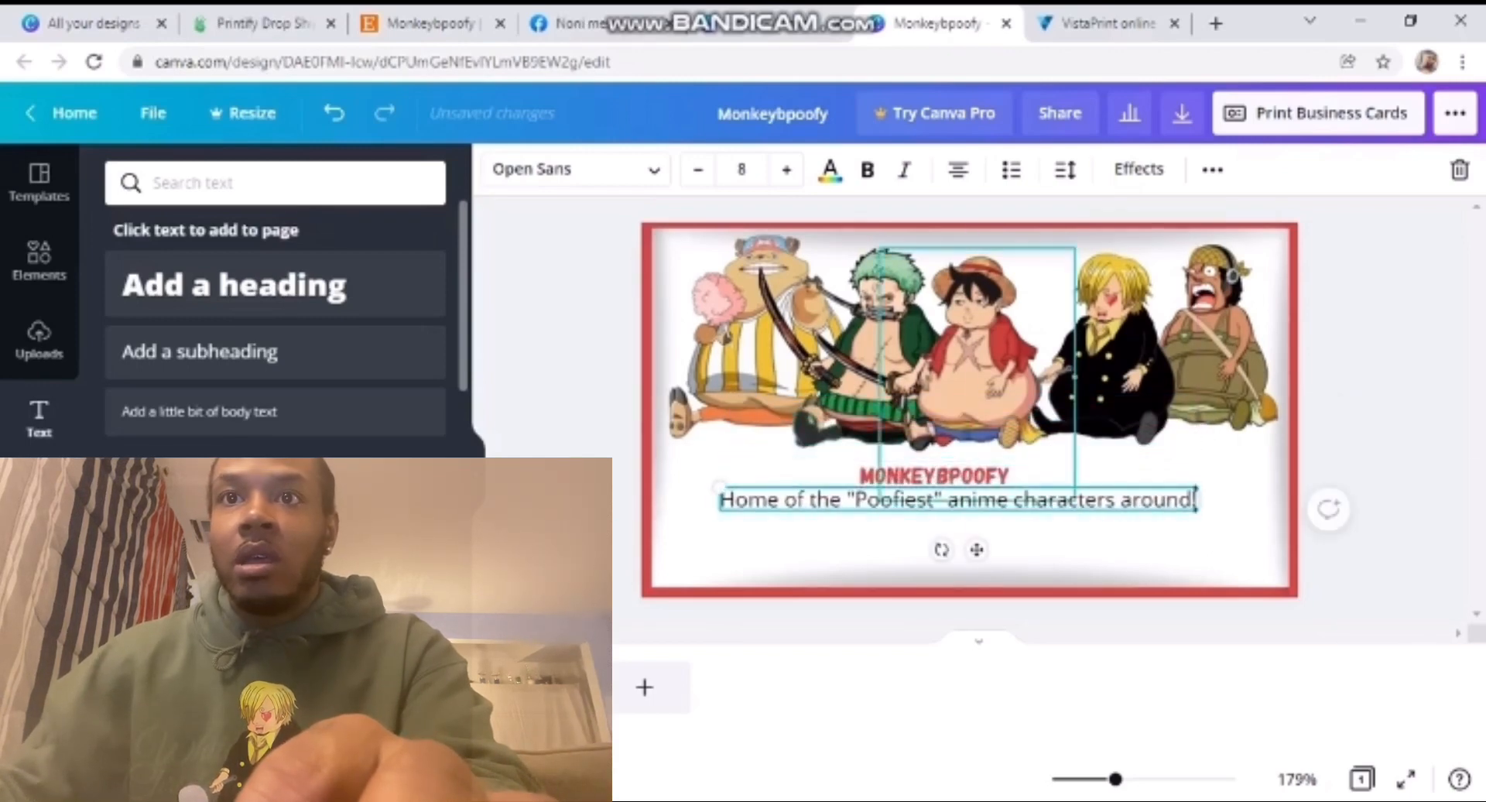
- Shrink each of the five character images slightly from its upper-left corner
left_click(759, 337)
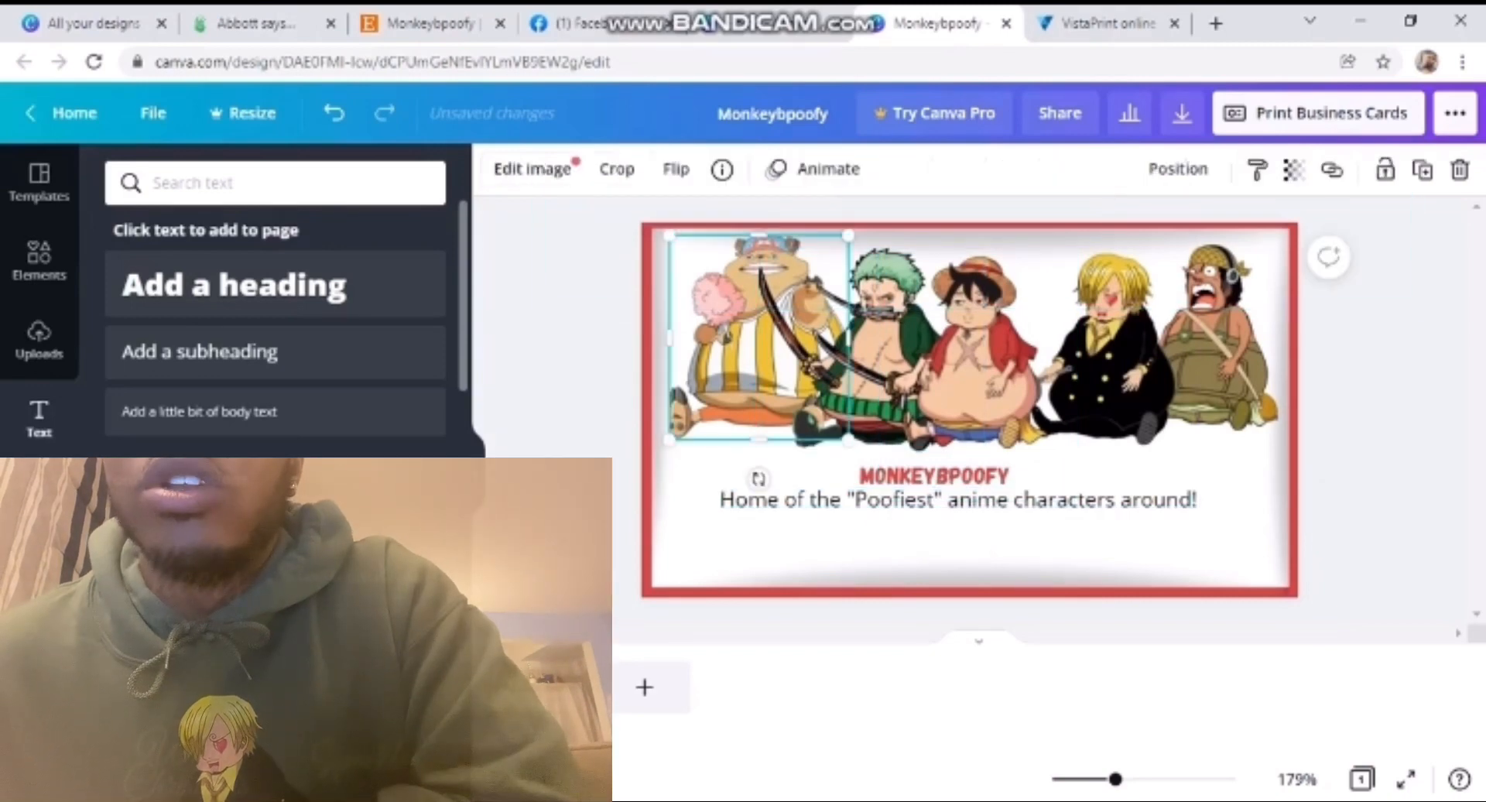
left_click_drag(669, 235, 680, 248)
left_click(977, 352)
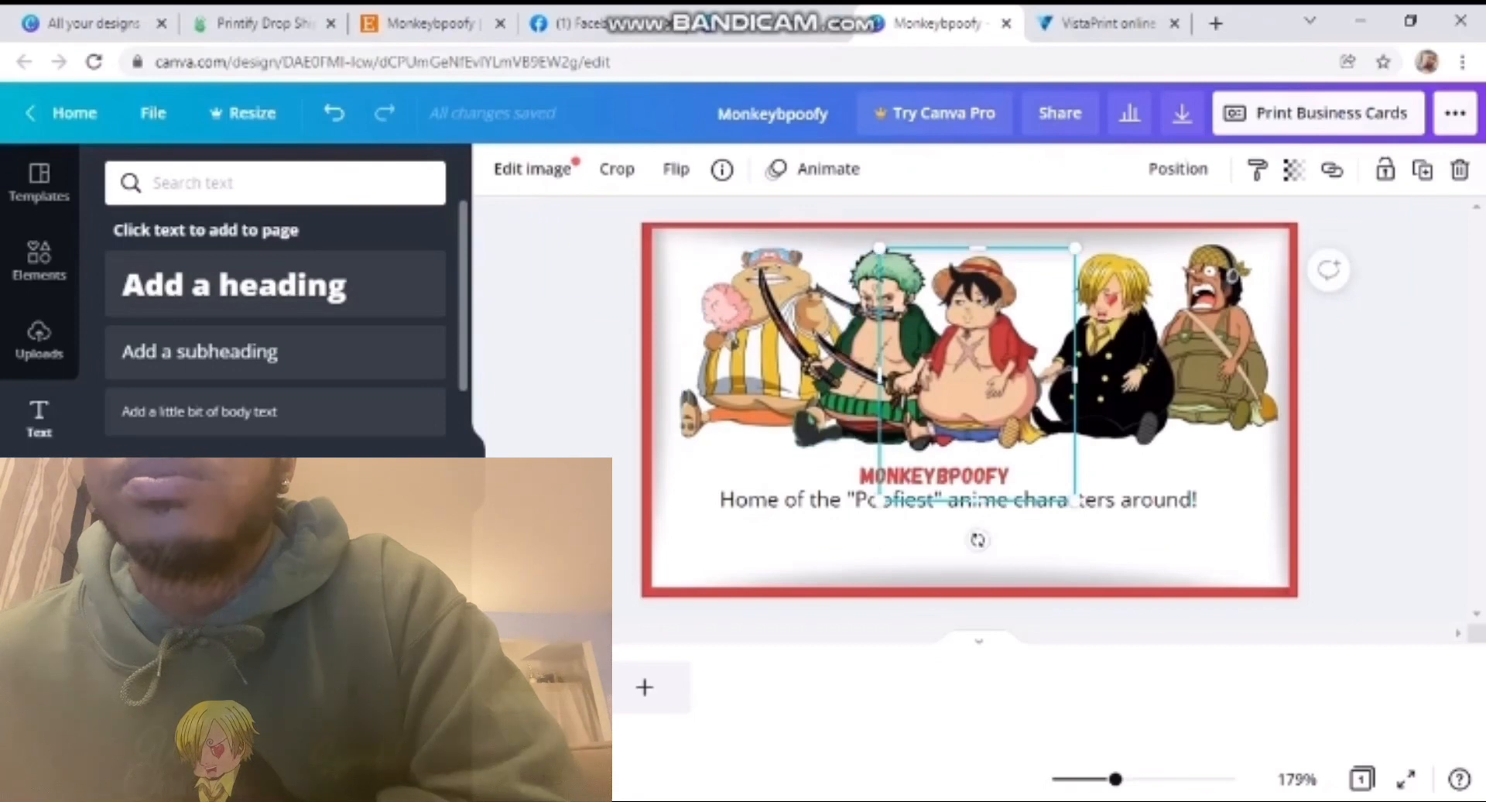
left_click_drag(879, 247, 889, 260)
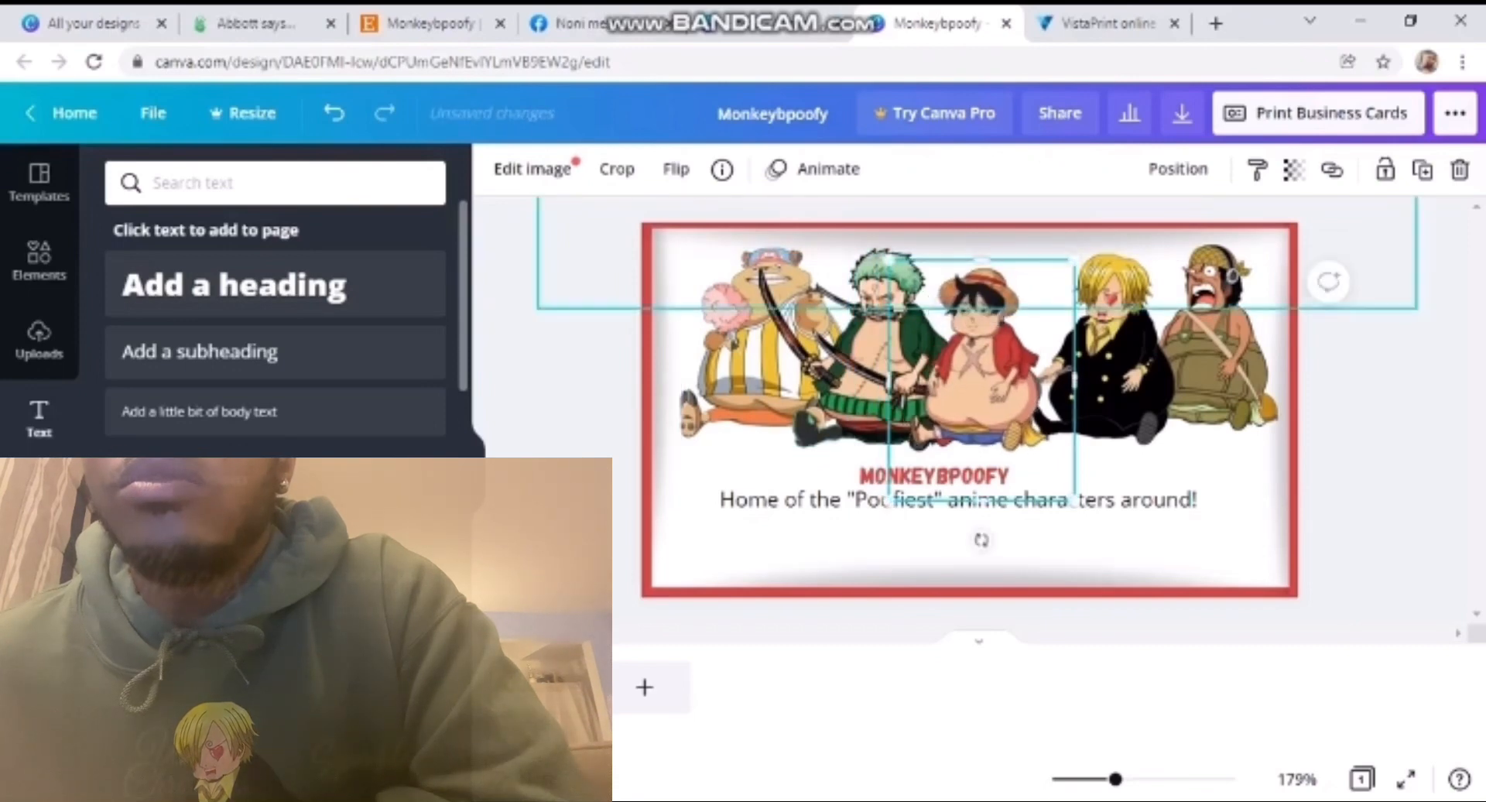
left_click(873, 346)
left_click_drag(758, 247, 766, 256)
left_click(1099, 364)
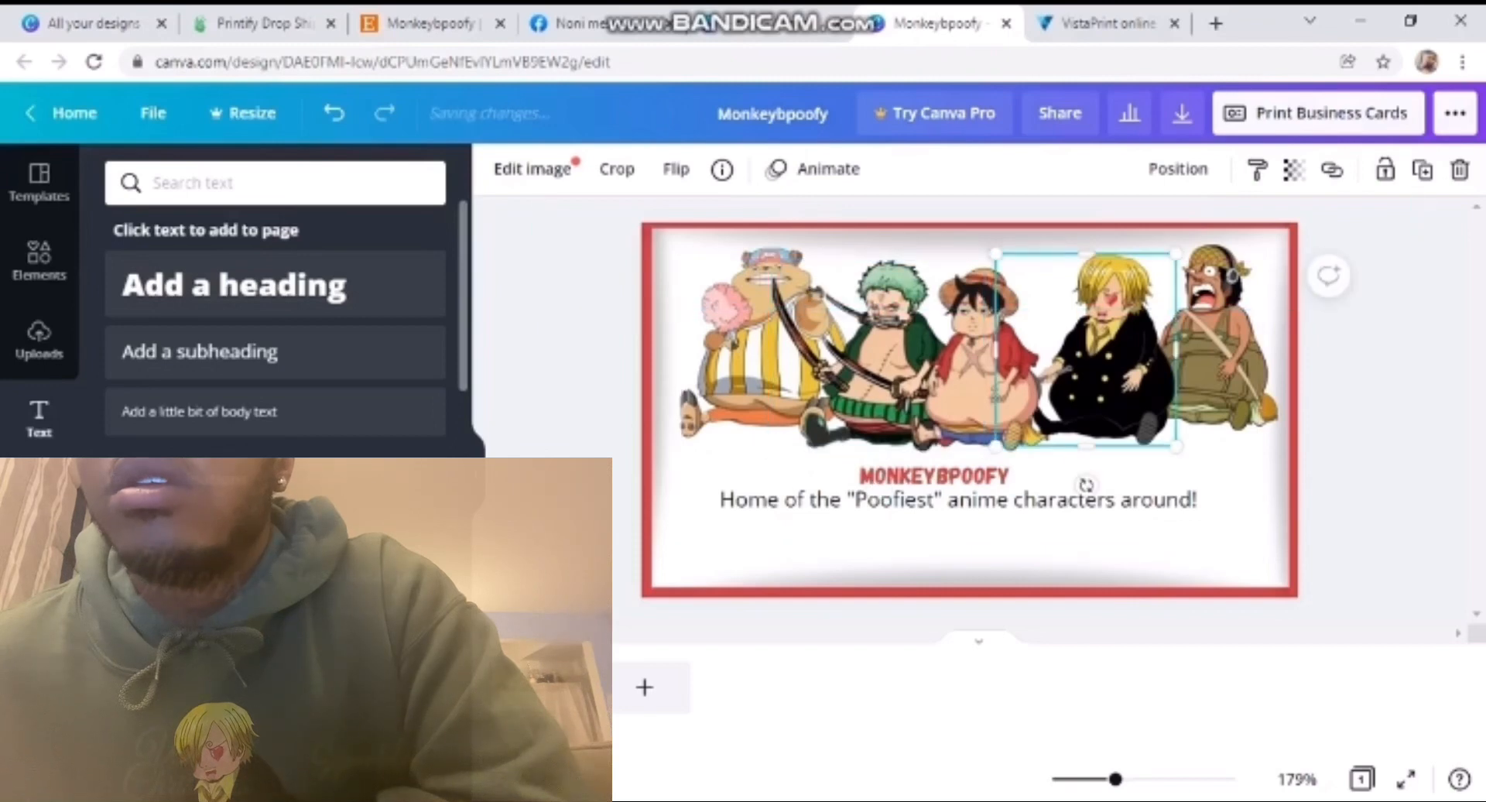
left_click_drag(995, 253, 1002, 260)
left_click(1212, 352)
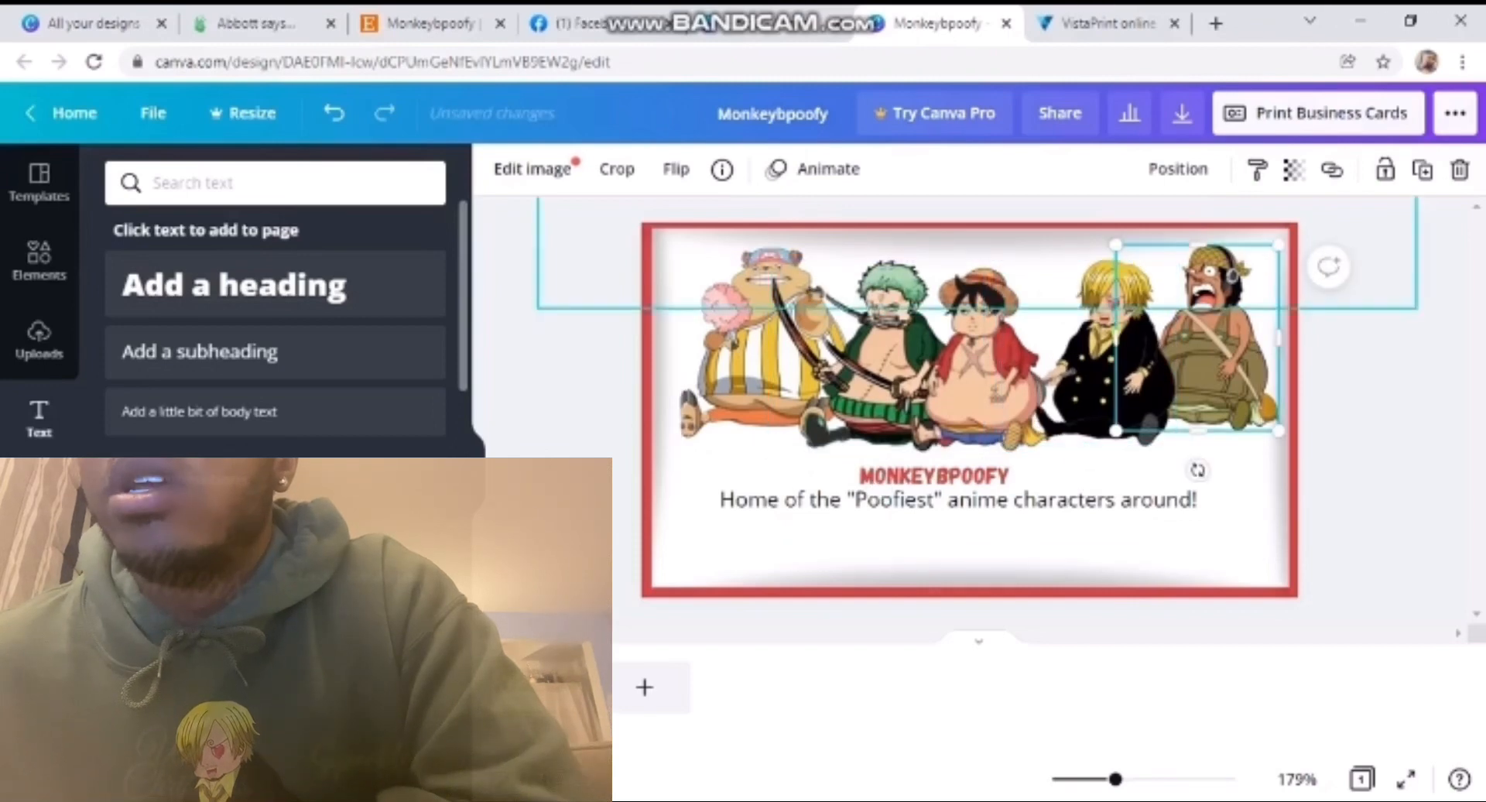
left_click_drag(1115, 244, 1134, 264)
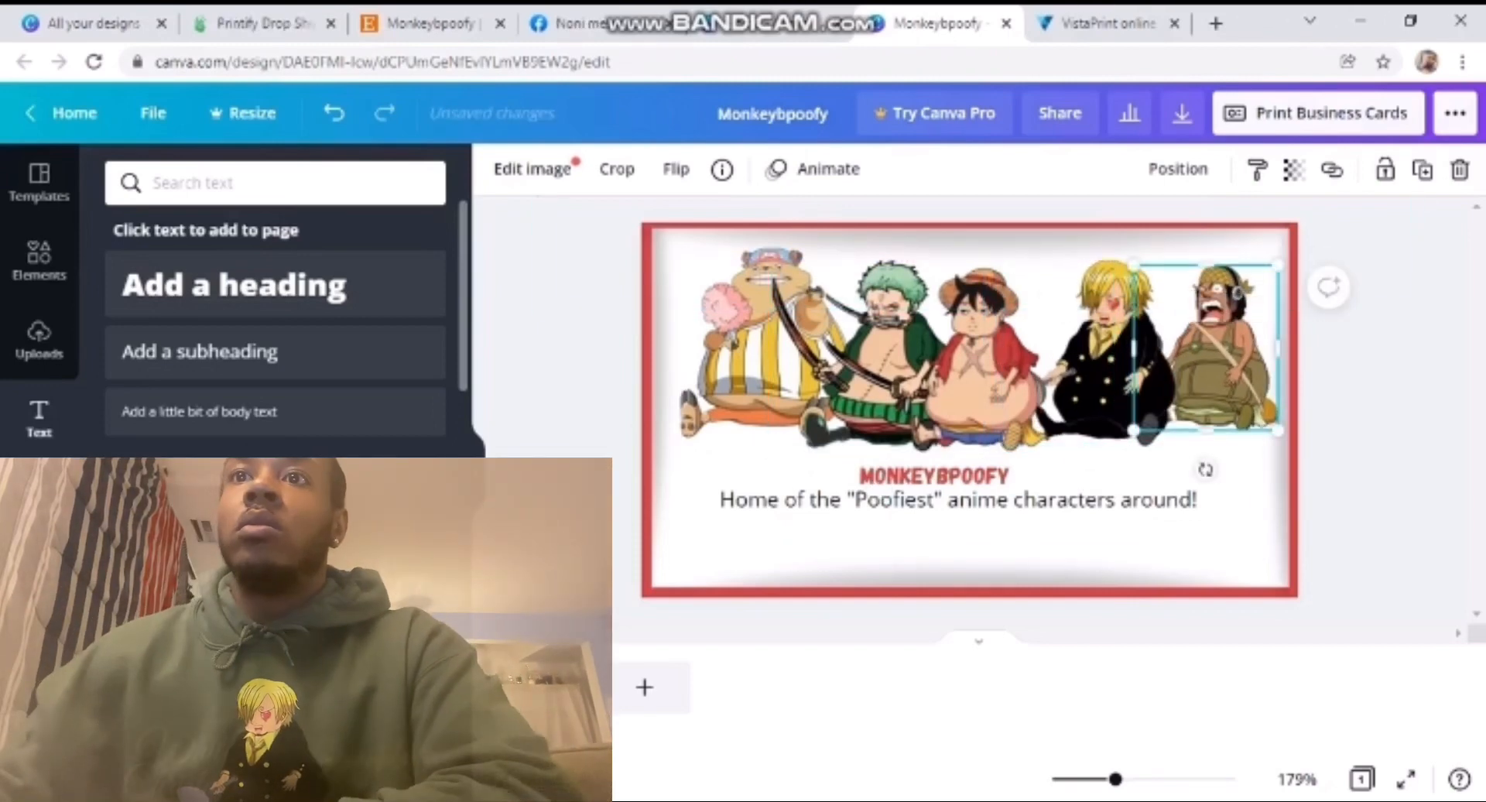
- Move each of the five characters slightly up and to the left, keeping them in one row
left_click_drag(760, 344, 749, 340)
left_click(881, 352)
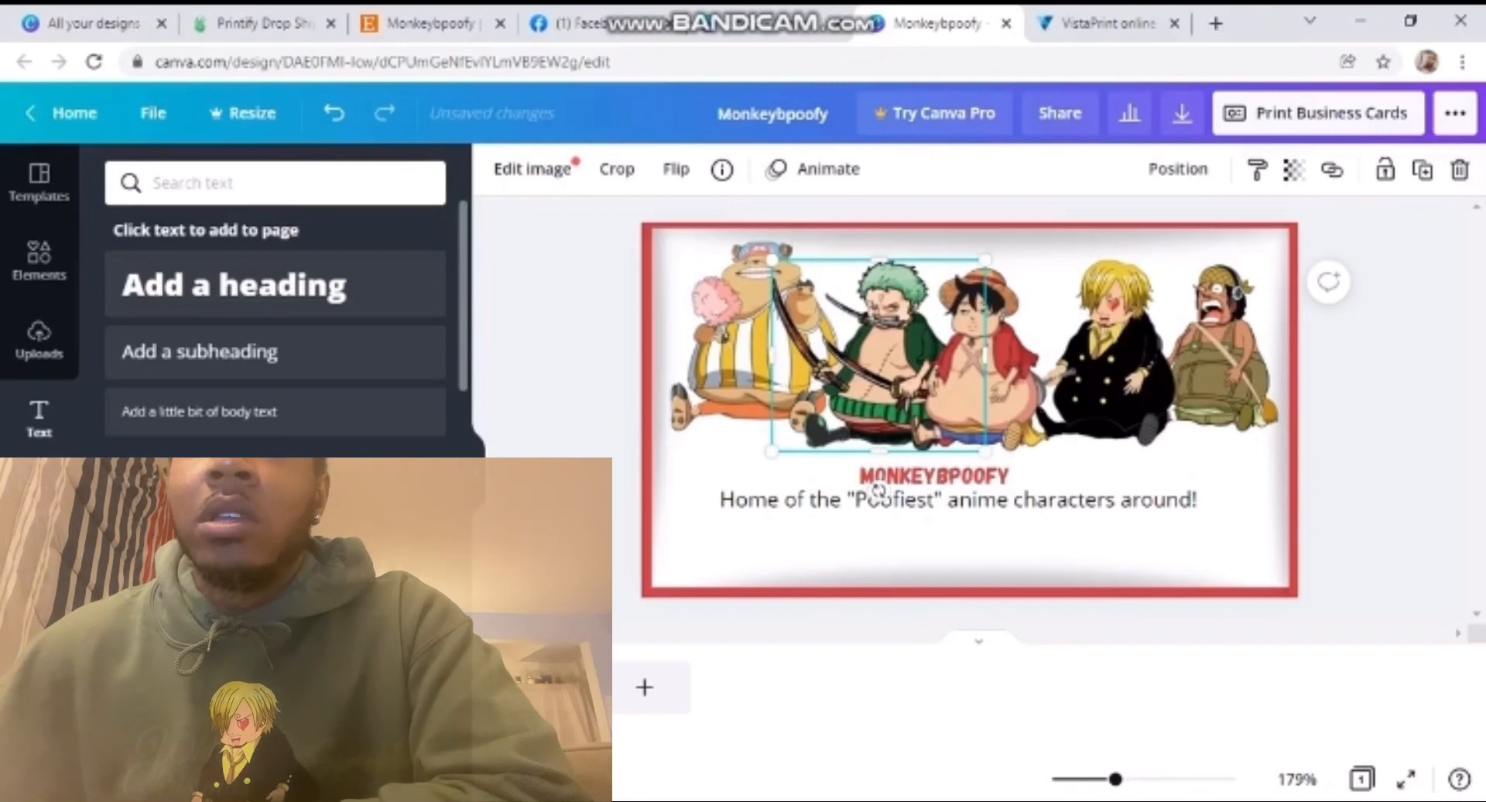
left_click_drag(878, 363, 862, 346)
left_click_drag(978, 363, 965, 350)
left_click_drag(1090, 353, 1074, 338)
left_click_drag(1207, 348, 1198, 328)
left_click(1346, 534)
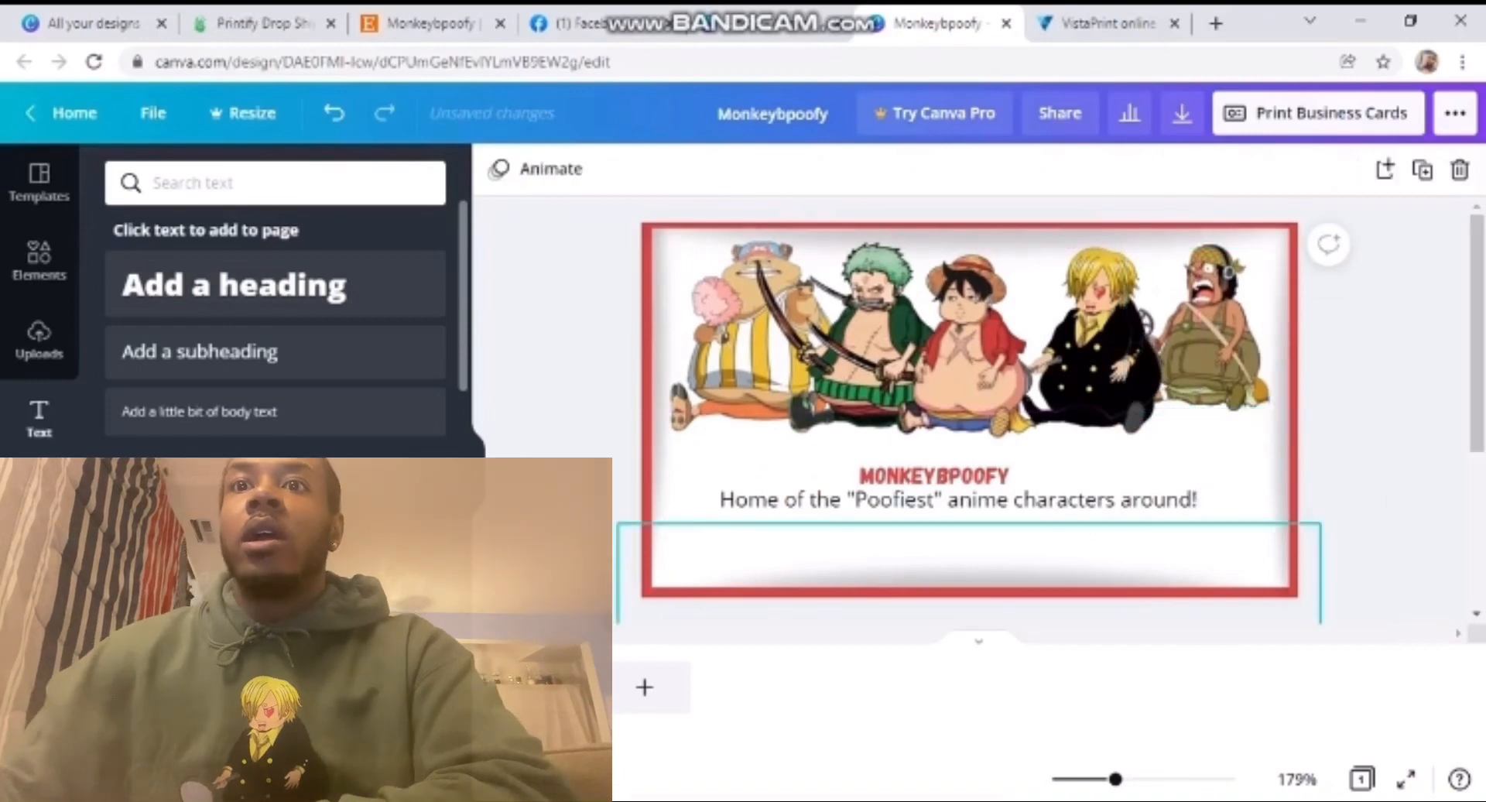
- Move the shop name and tagline up closer to the characters, and set the tagline's font to Gagalin
mouse_move(934, 475)
left_mouse_down()
mouse_move(934, 449)
mouse_move(938, 491)
left_mouse_up()
left_click(938, 503)
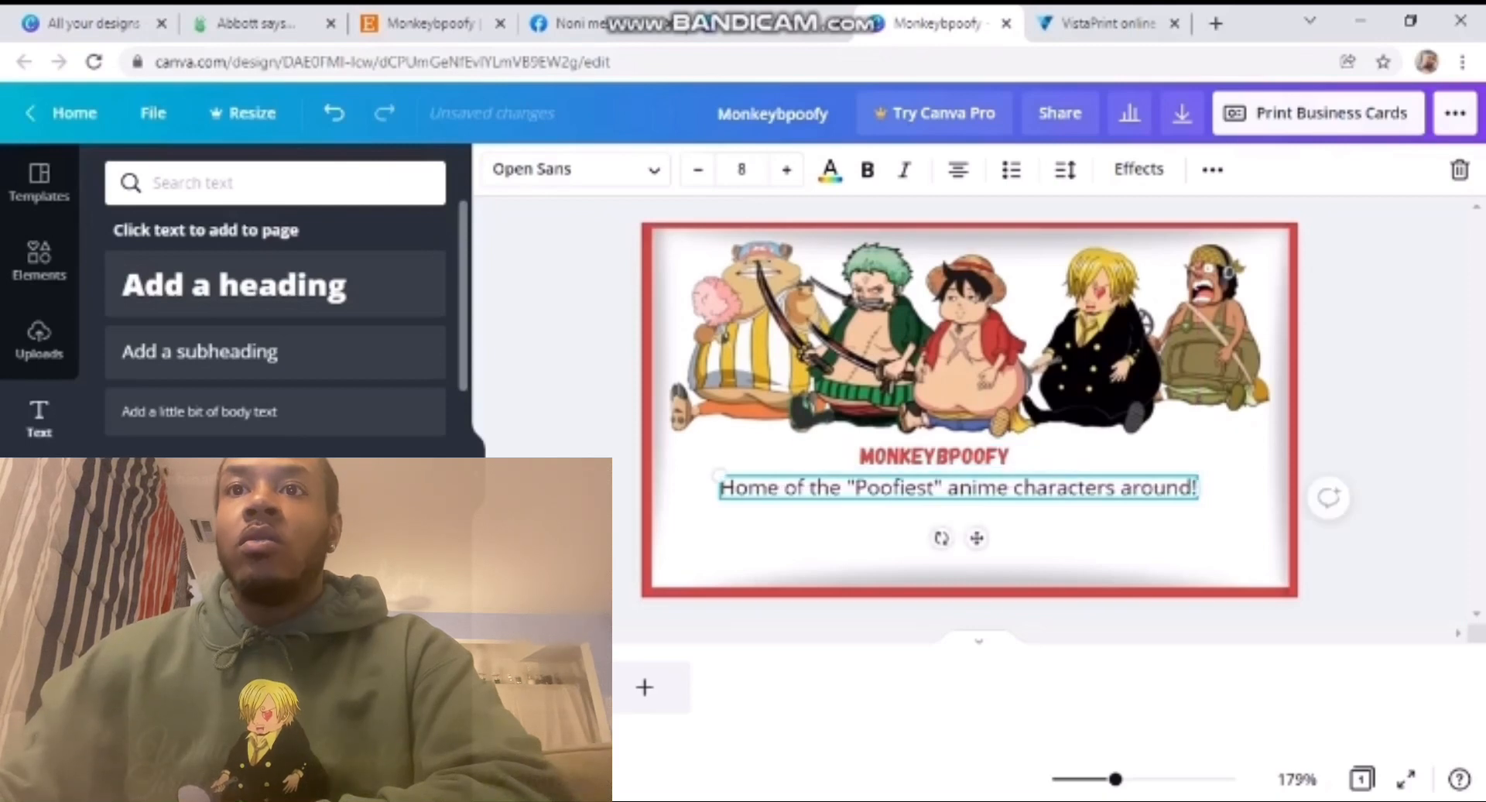
triple_click(959, 489)
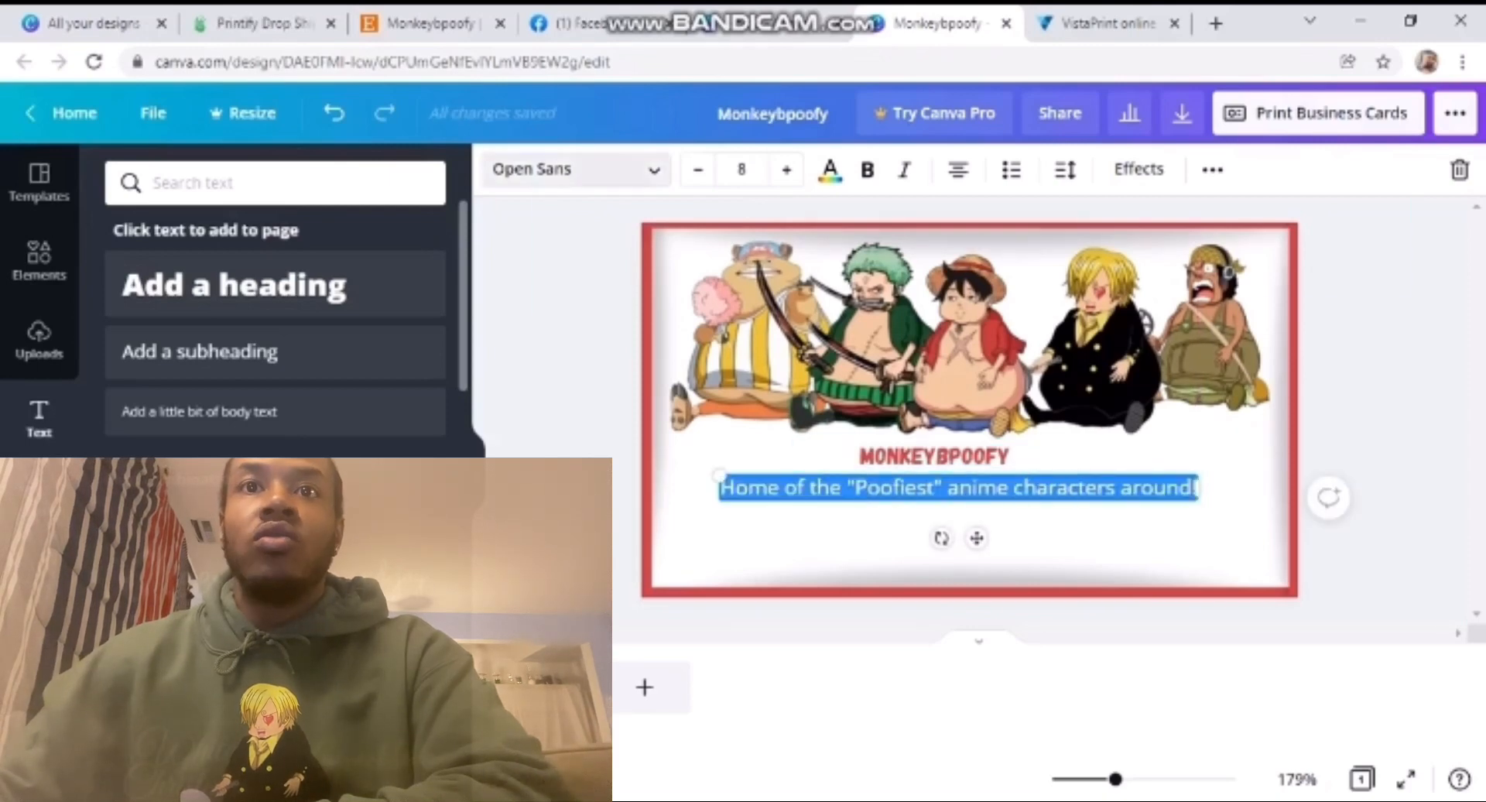
left_click(534, 172)
left_click(136, 234)
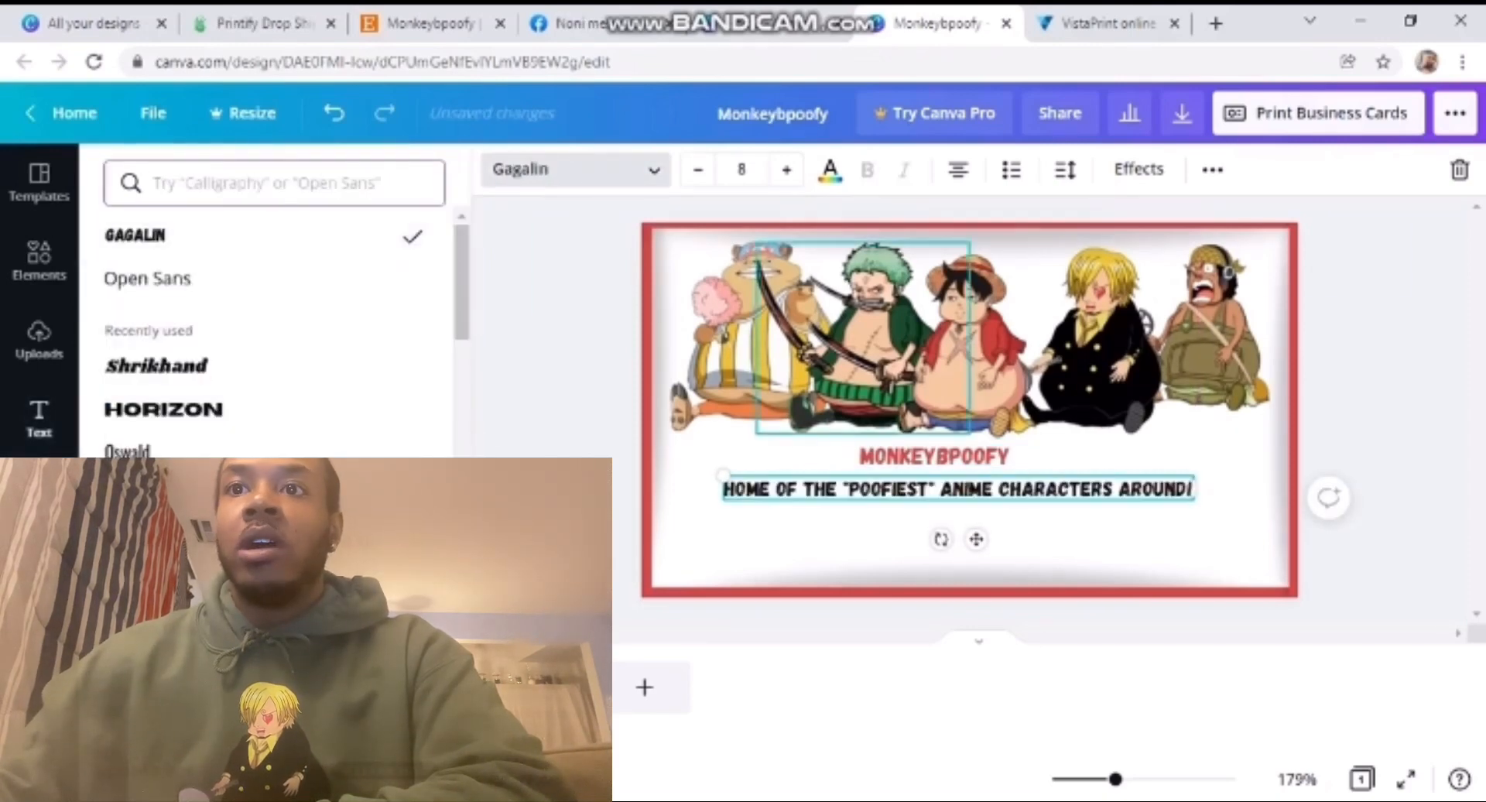
left_click(1006, 563)
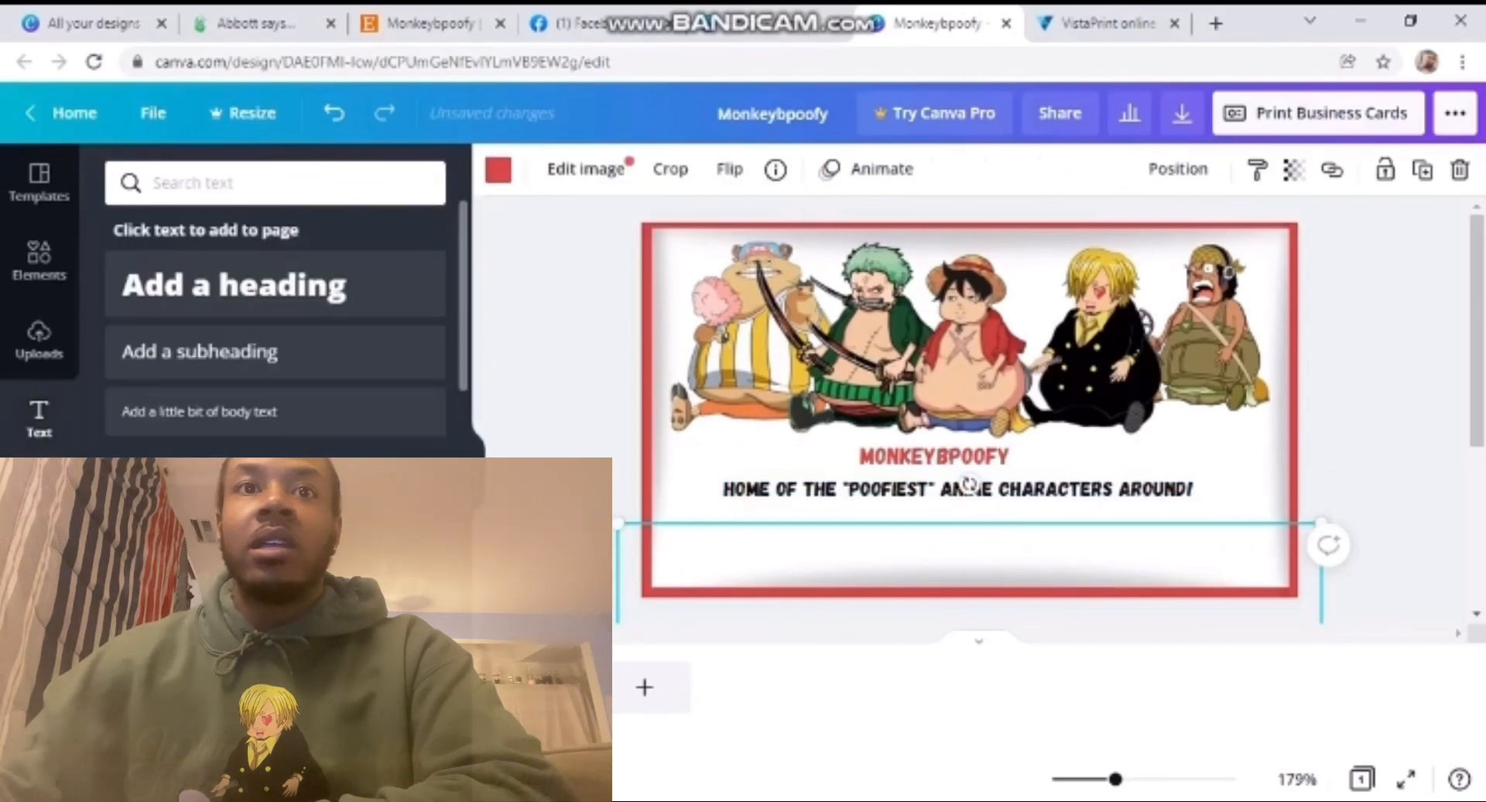
left_click(1385, 464)
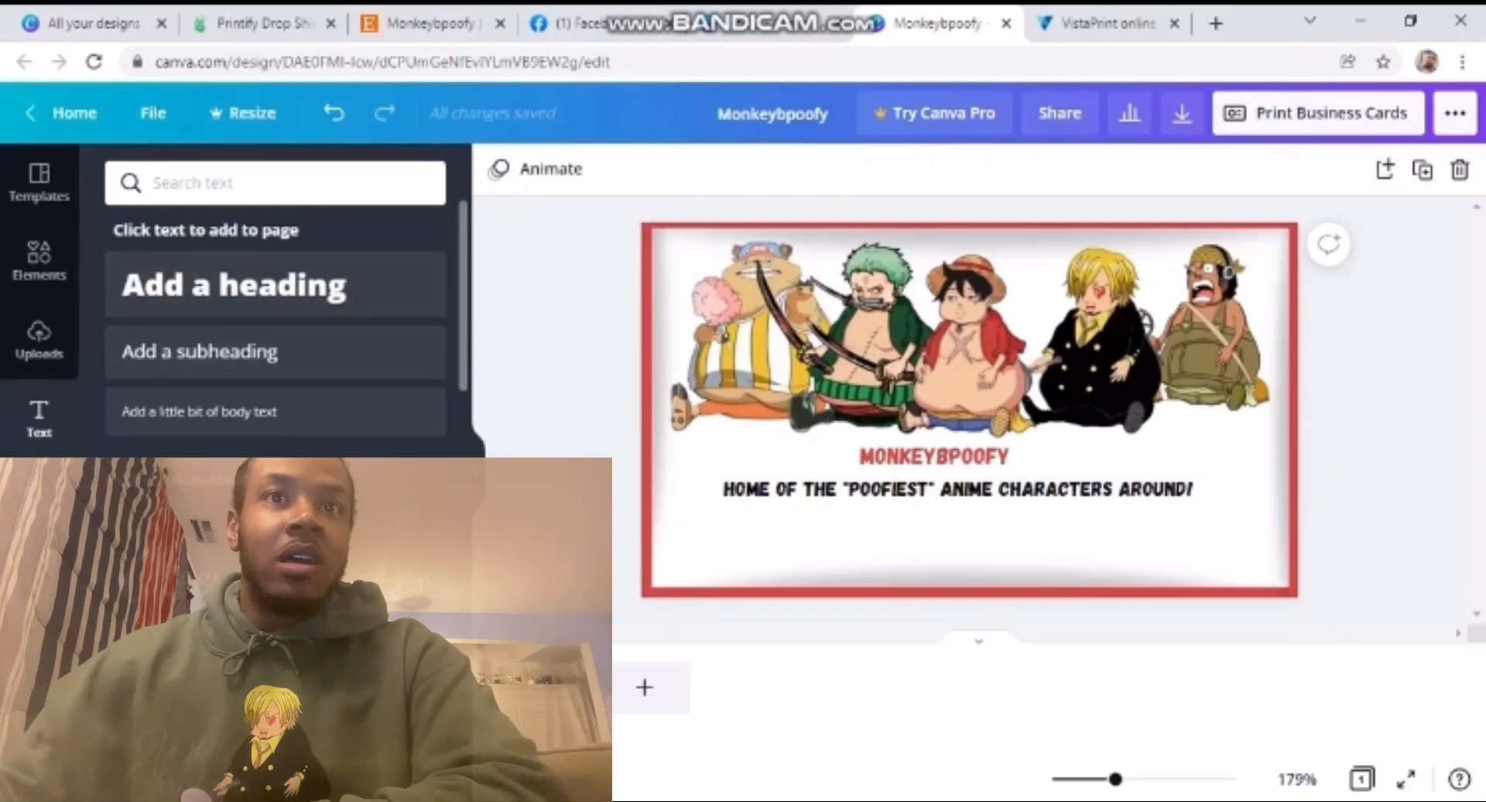
- Add another subheading text box reading "Tiktok"
left_click(199, 351)
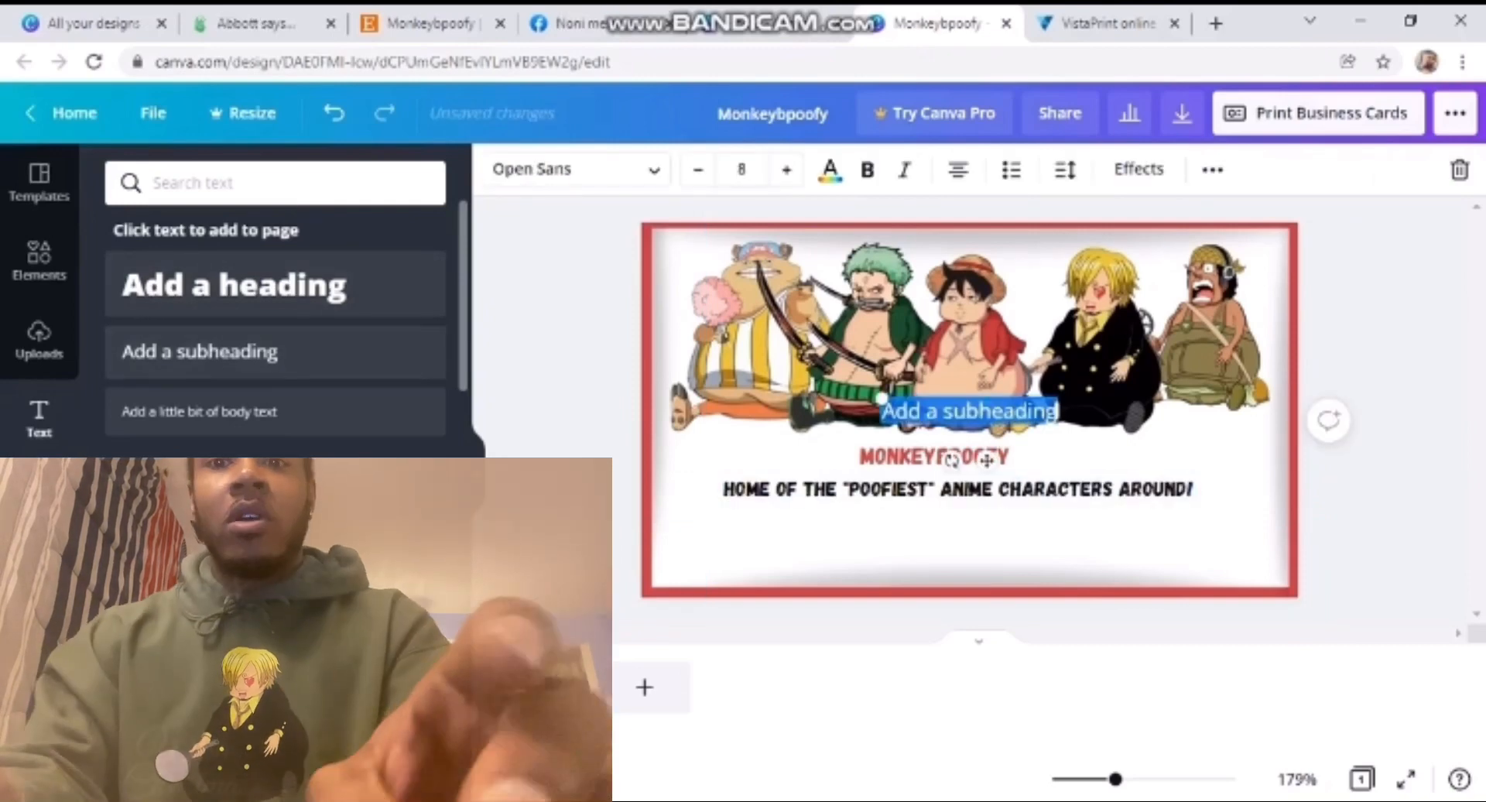
type("Fin")
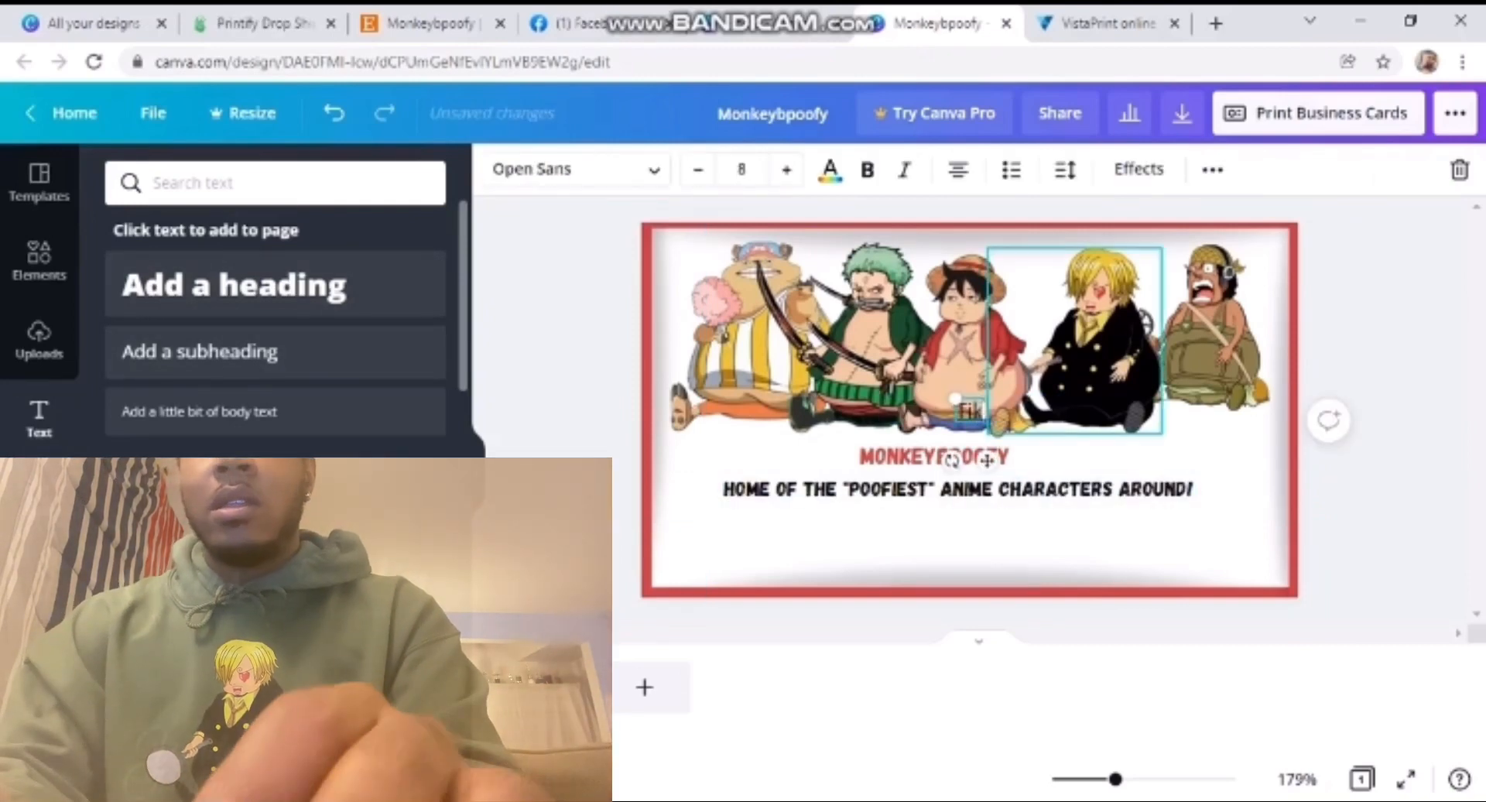
type("tok")
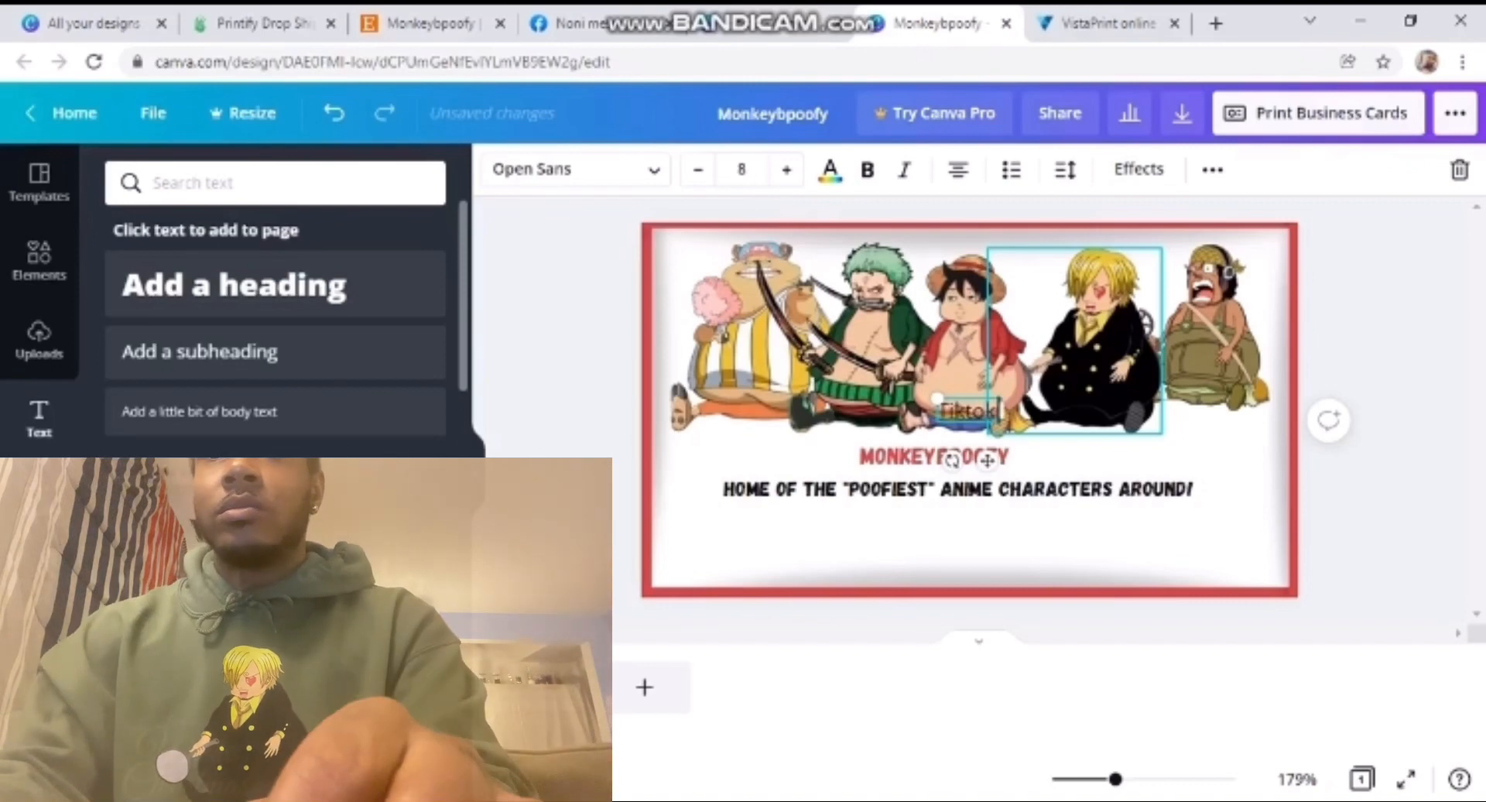